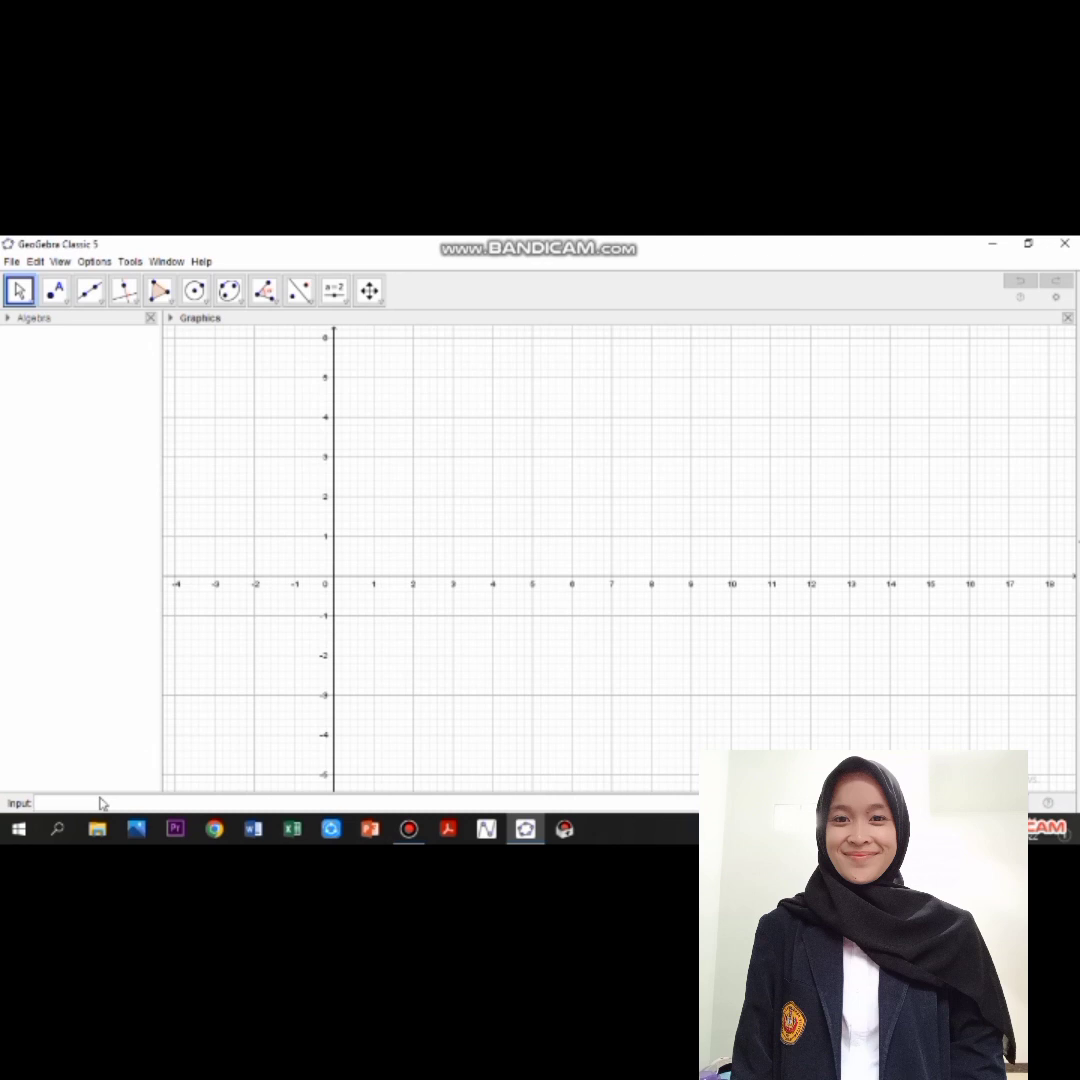
# - Plot the linear function f(x)=x-1 in the empty graphics view
pyautogui.click(100, 802)
pyautogui.write('f(x)=x')
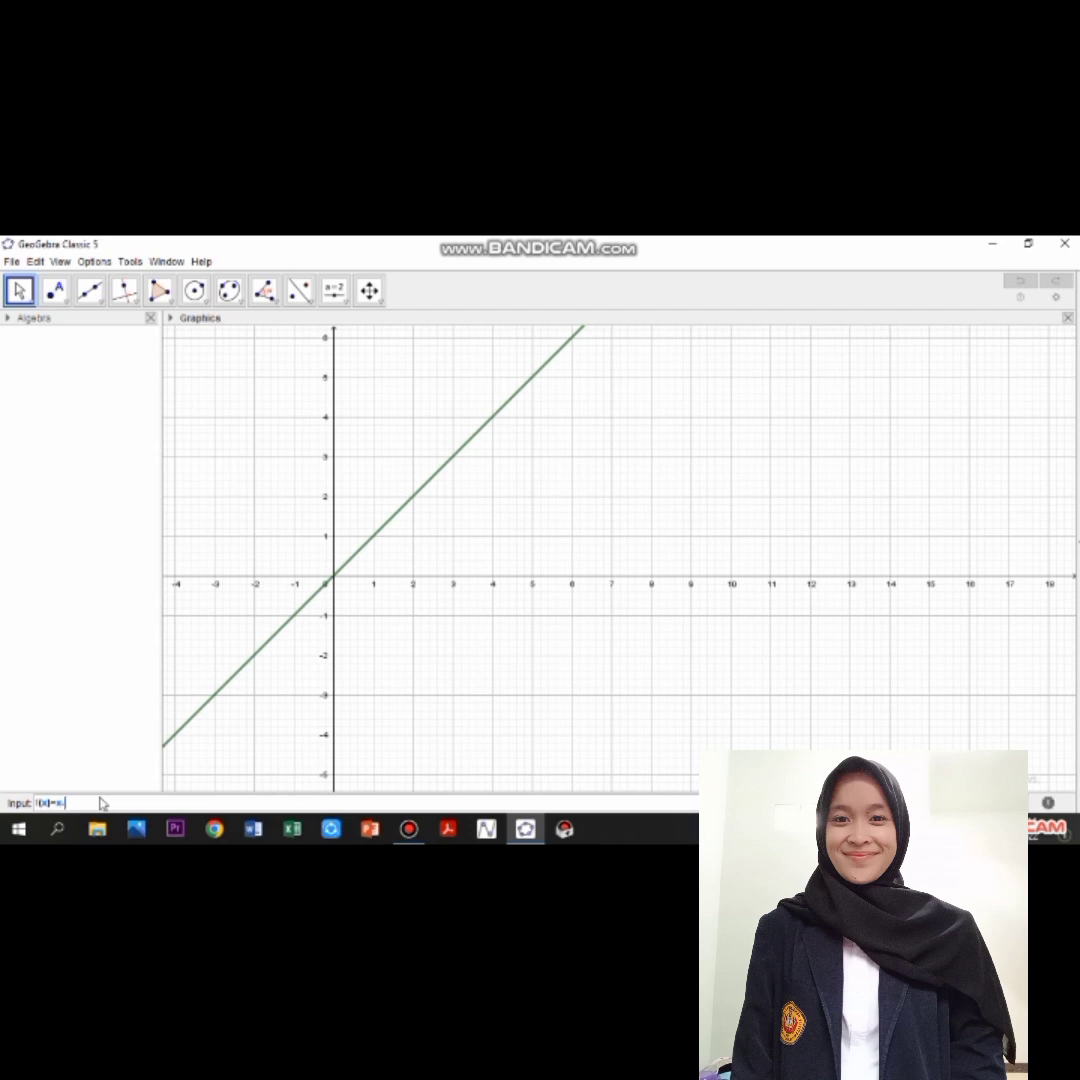
pyautogui.write('-1')
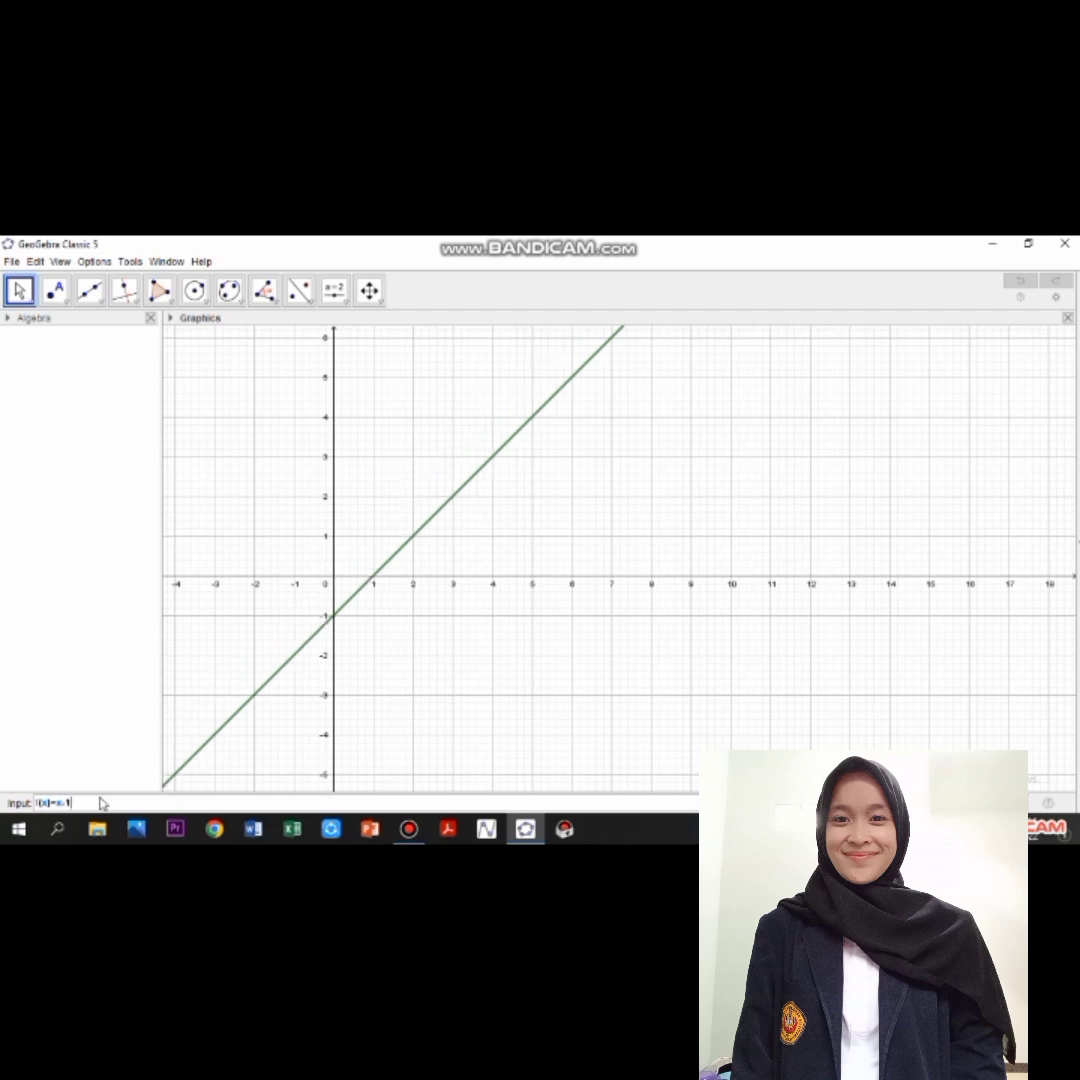
pyautogui.press('Return')
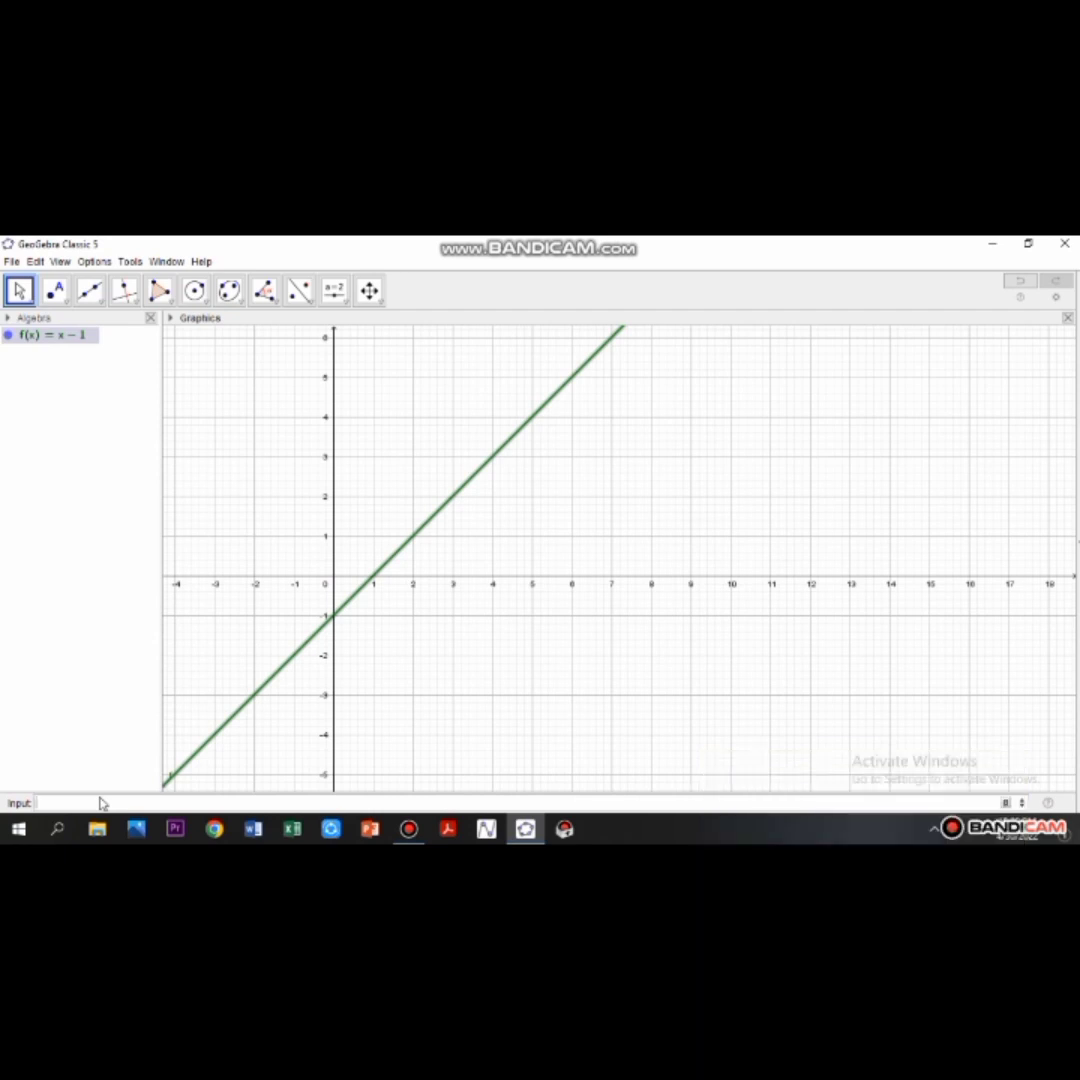
# - Add the quadratic function g(x)=x²-5x+4 to the same graph
pyautogui.write('g(x)')
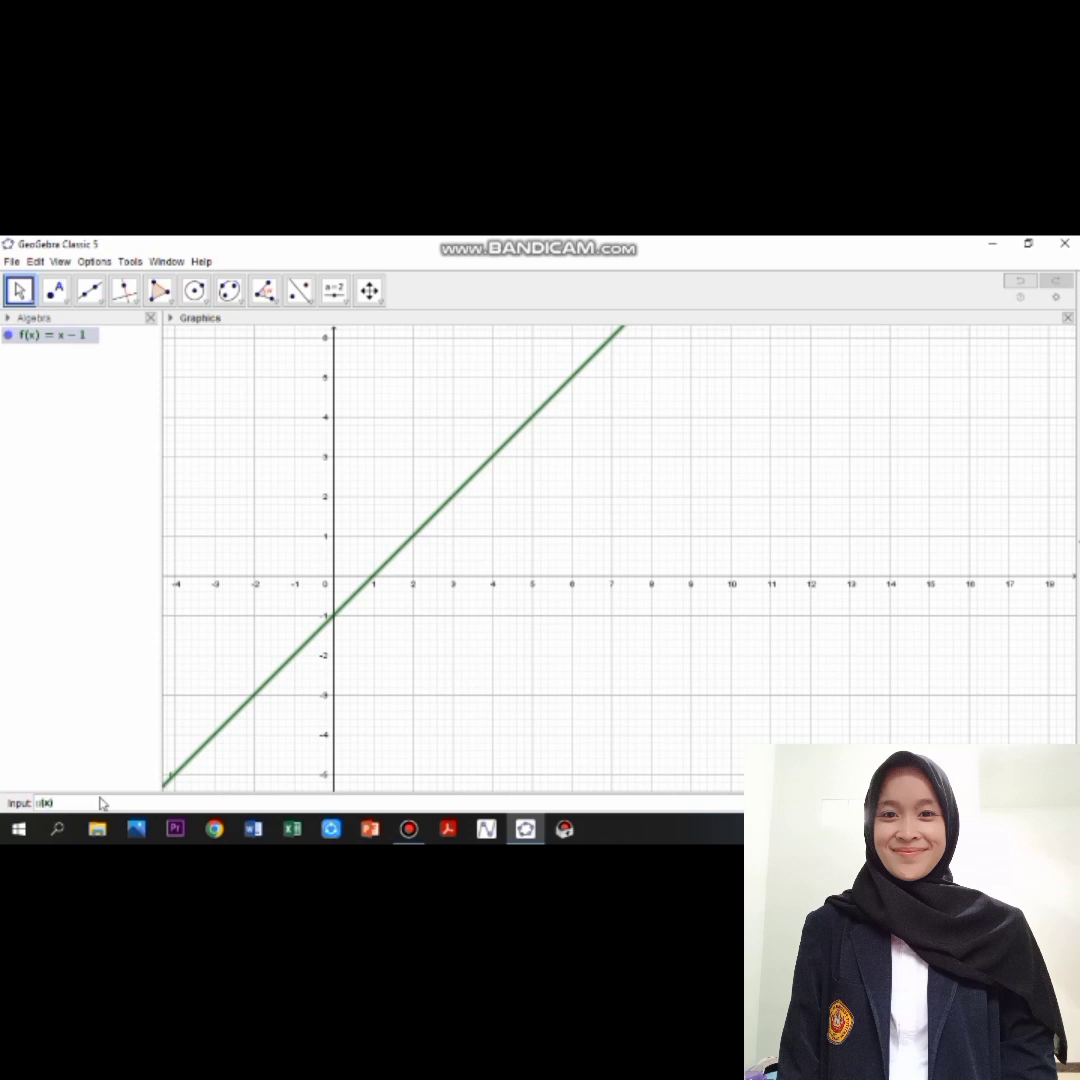
pyautogui.write('=x')
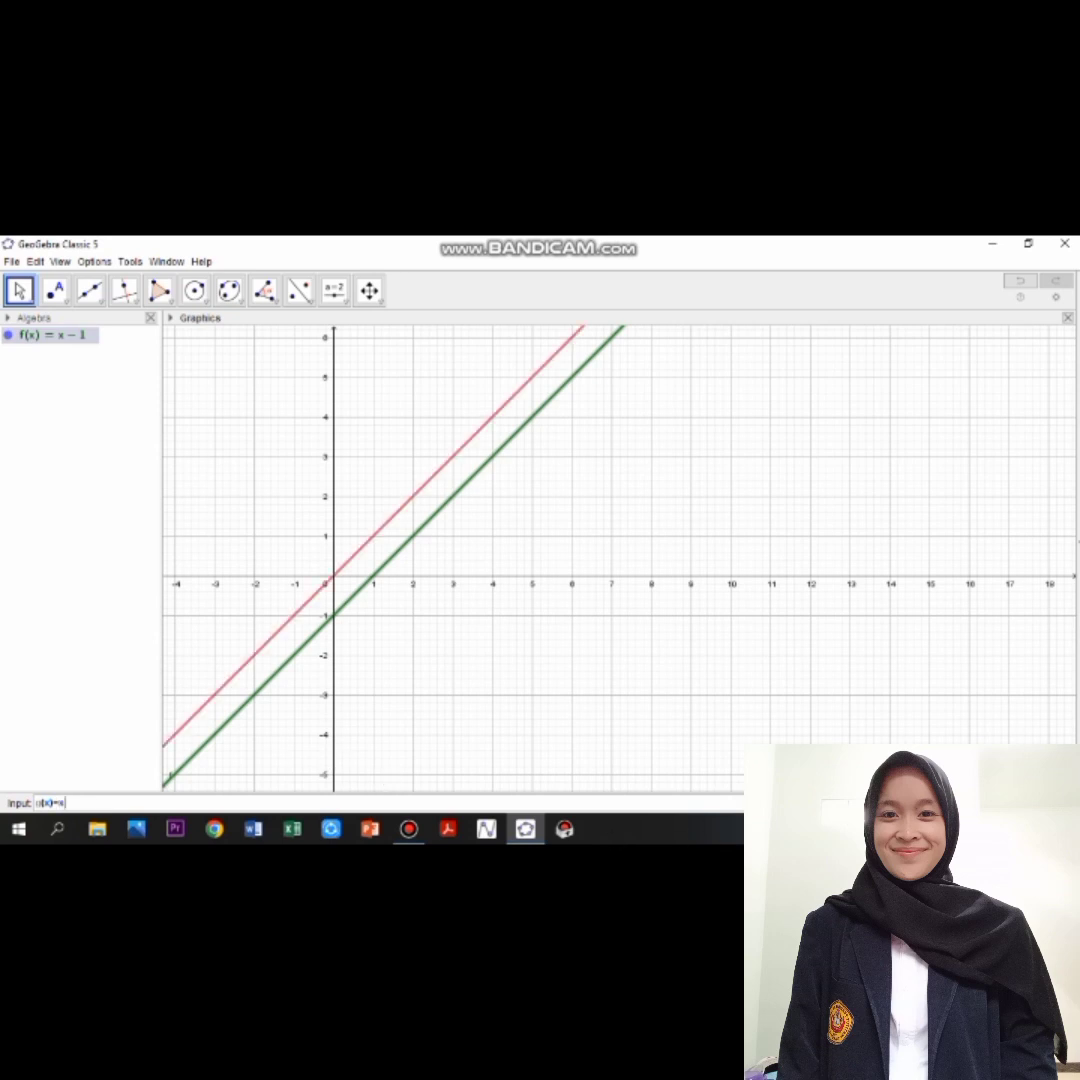
pyautogui.click(1022, 803)
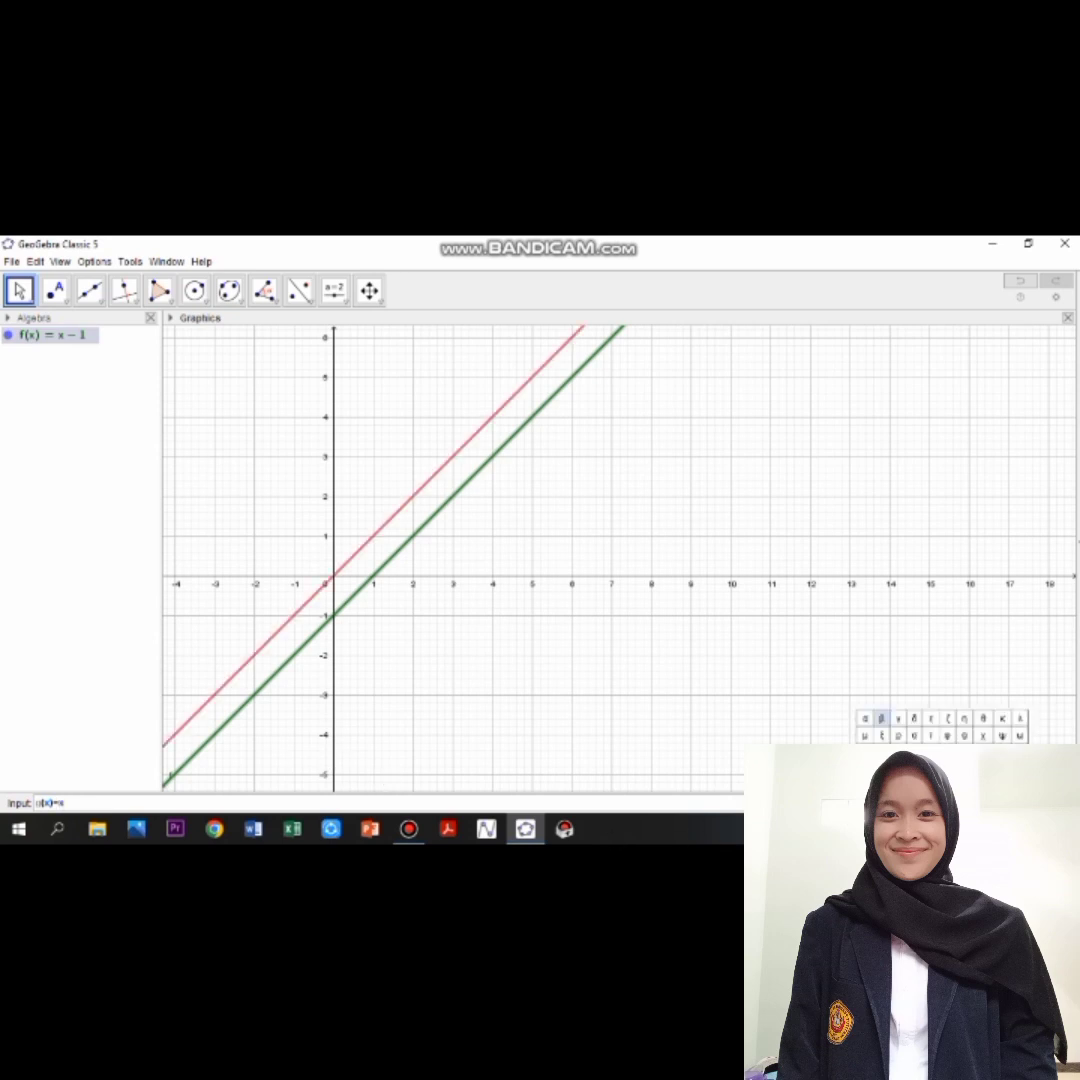
pyautogui.click(914, 785)
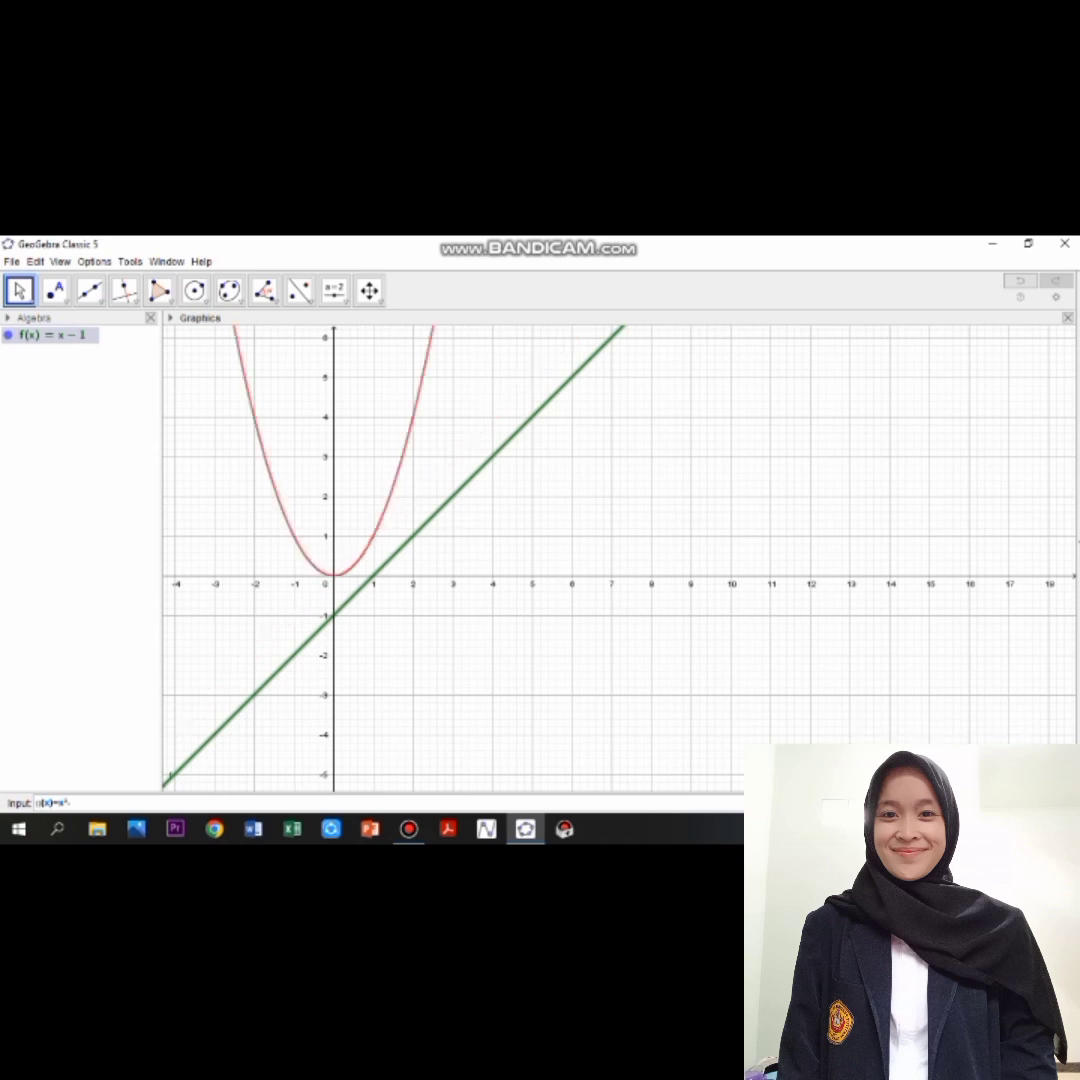
pyautogui.write('-5')
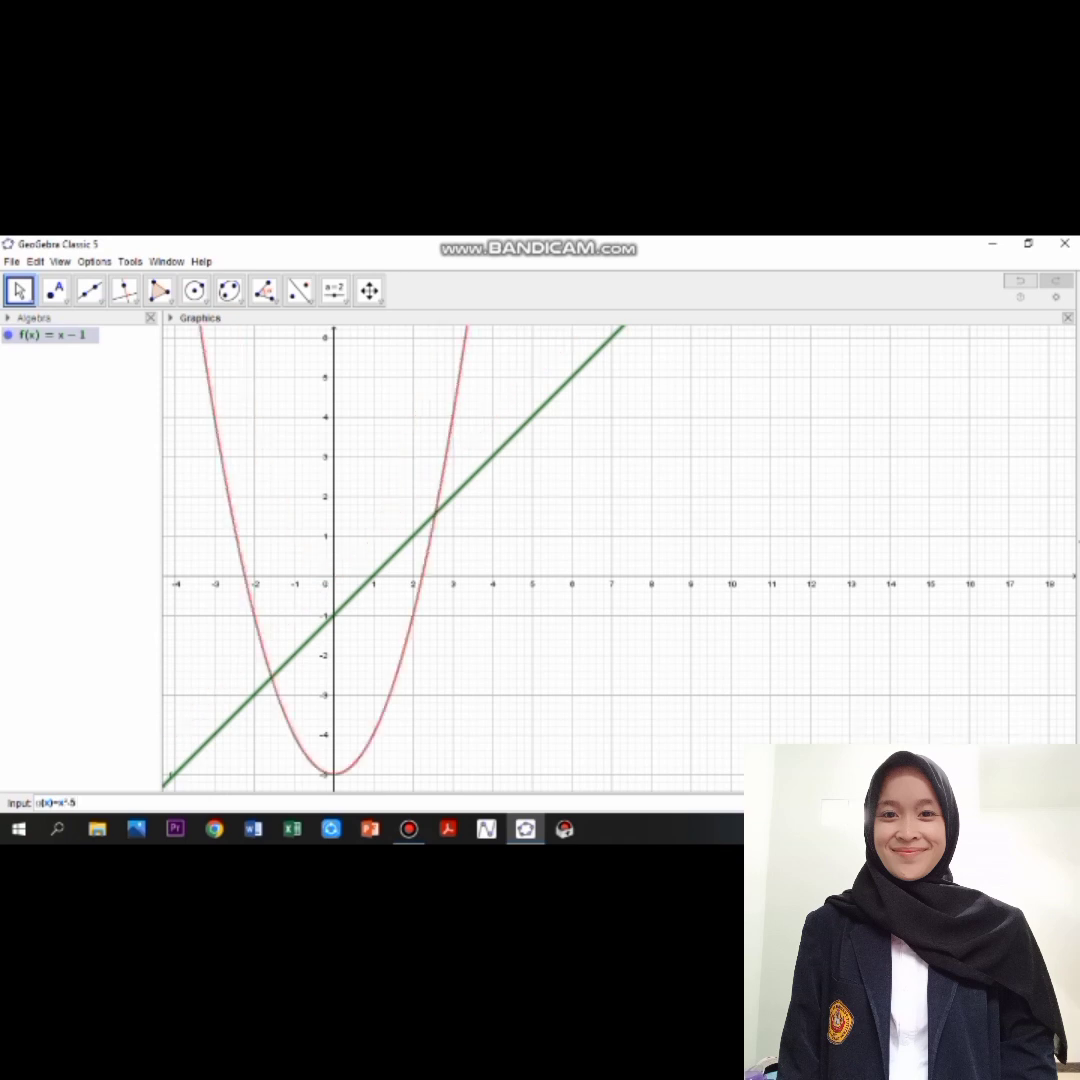
pyautogui.write('x')
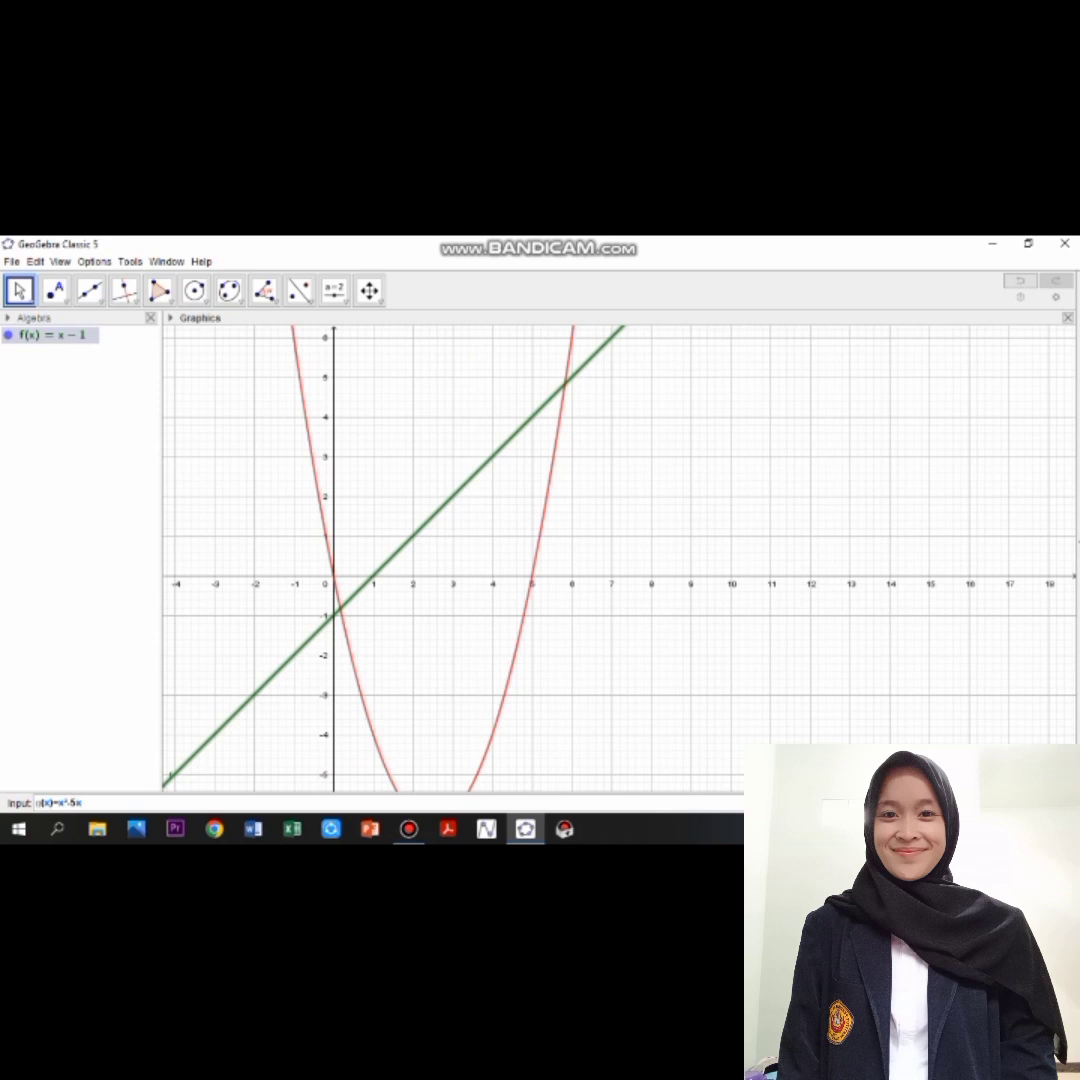
pyautogui.write('+4')
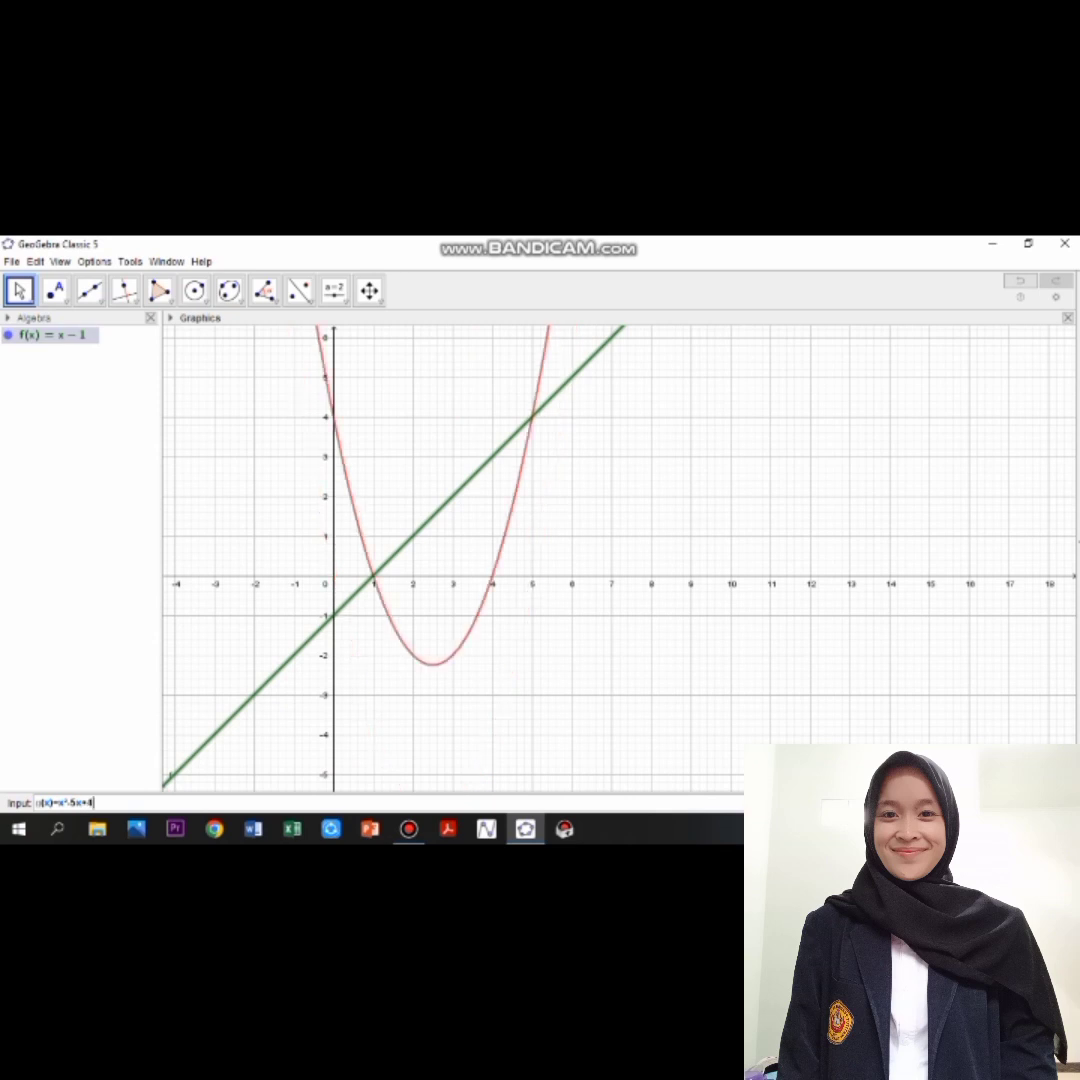
pyautogui.press('Return')
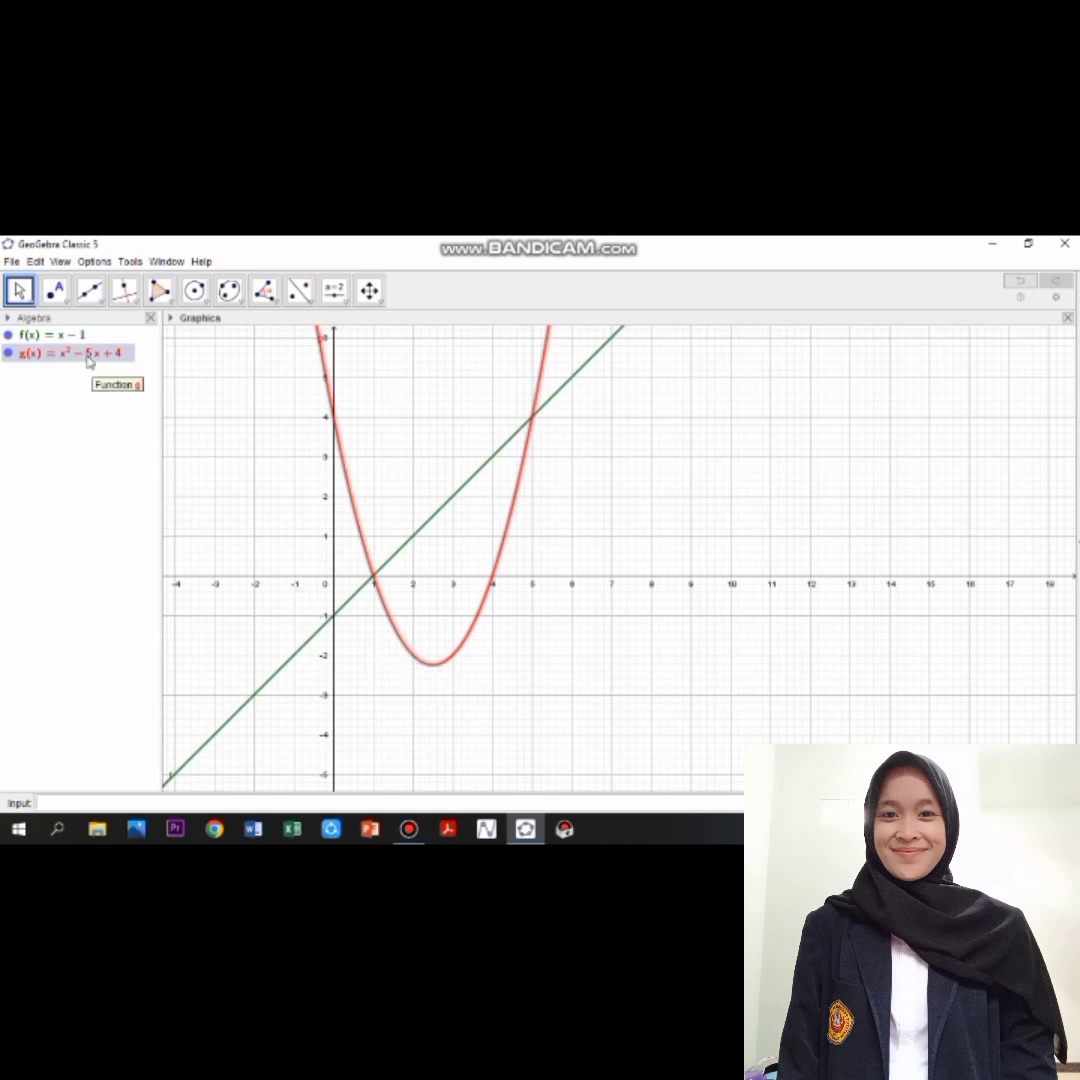
# - Mark both intersection points of the line and the parabola, at (1, 0) and (5, 4), with the Intersect tool
pyautogui.click(55, 290)
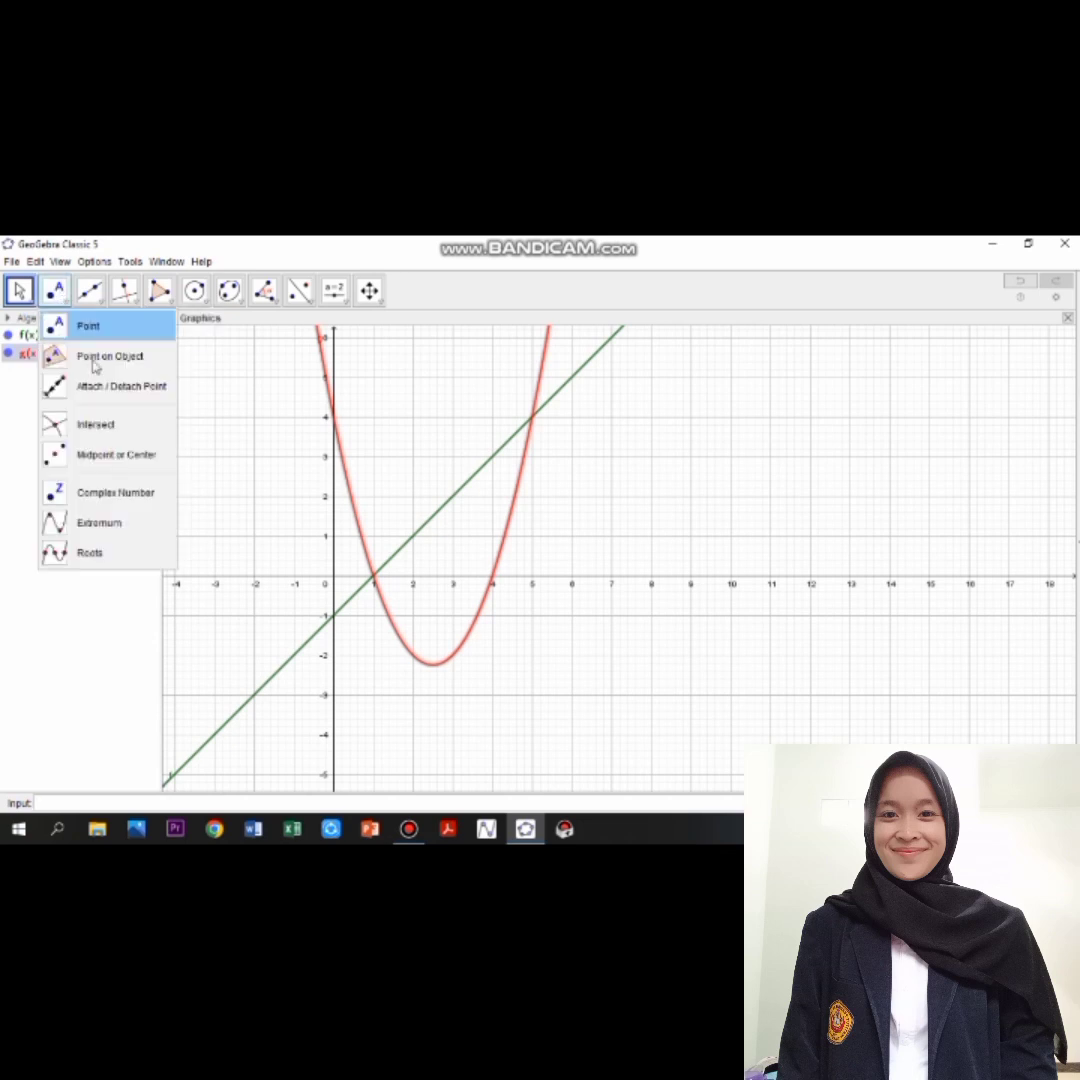
pyautogui.click(117, 422)
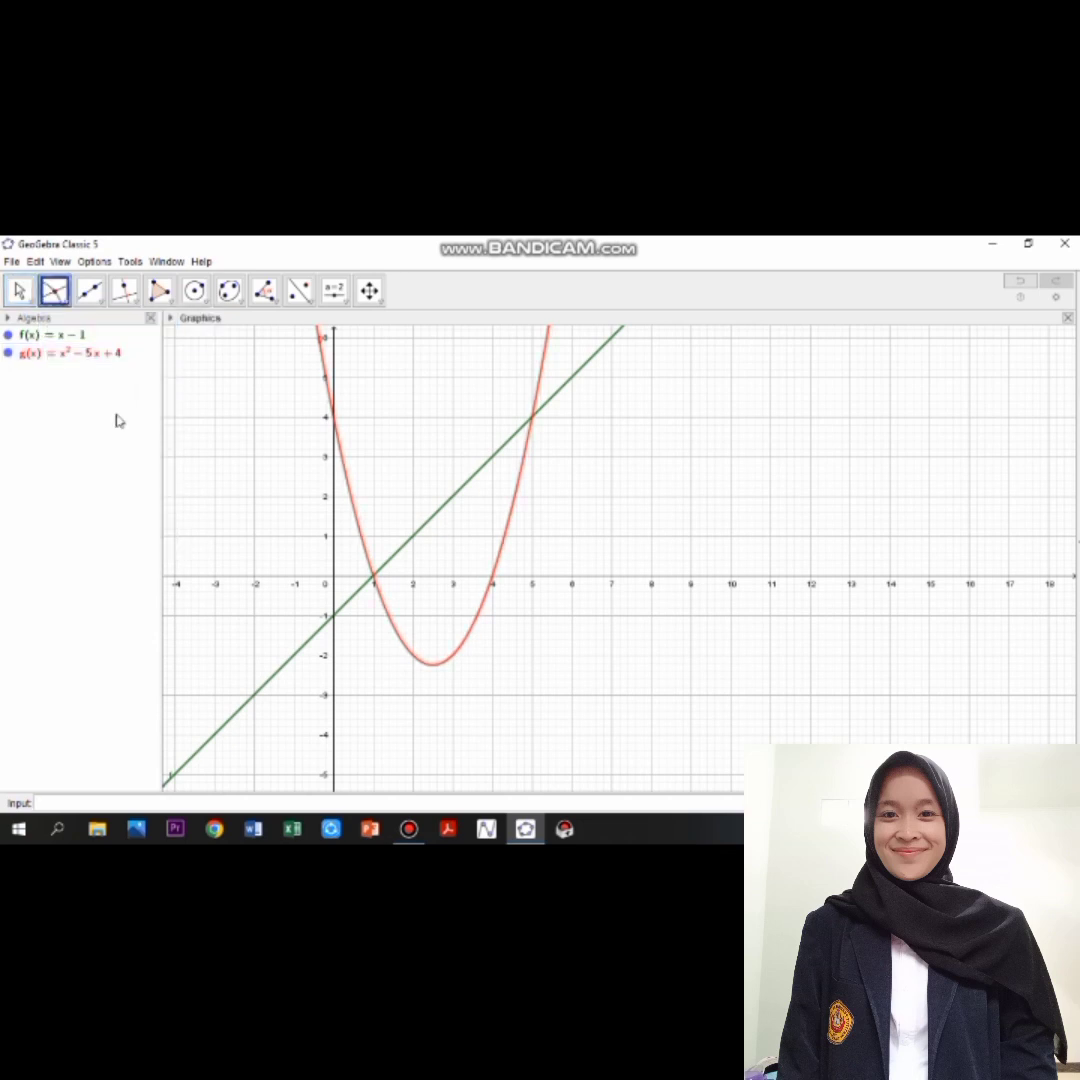
pyautogui.click(374, 580)
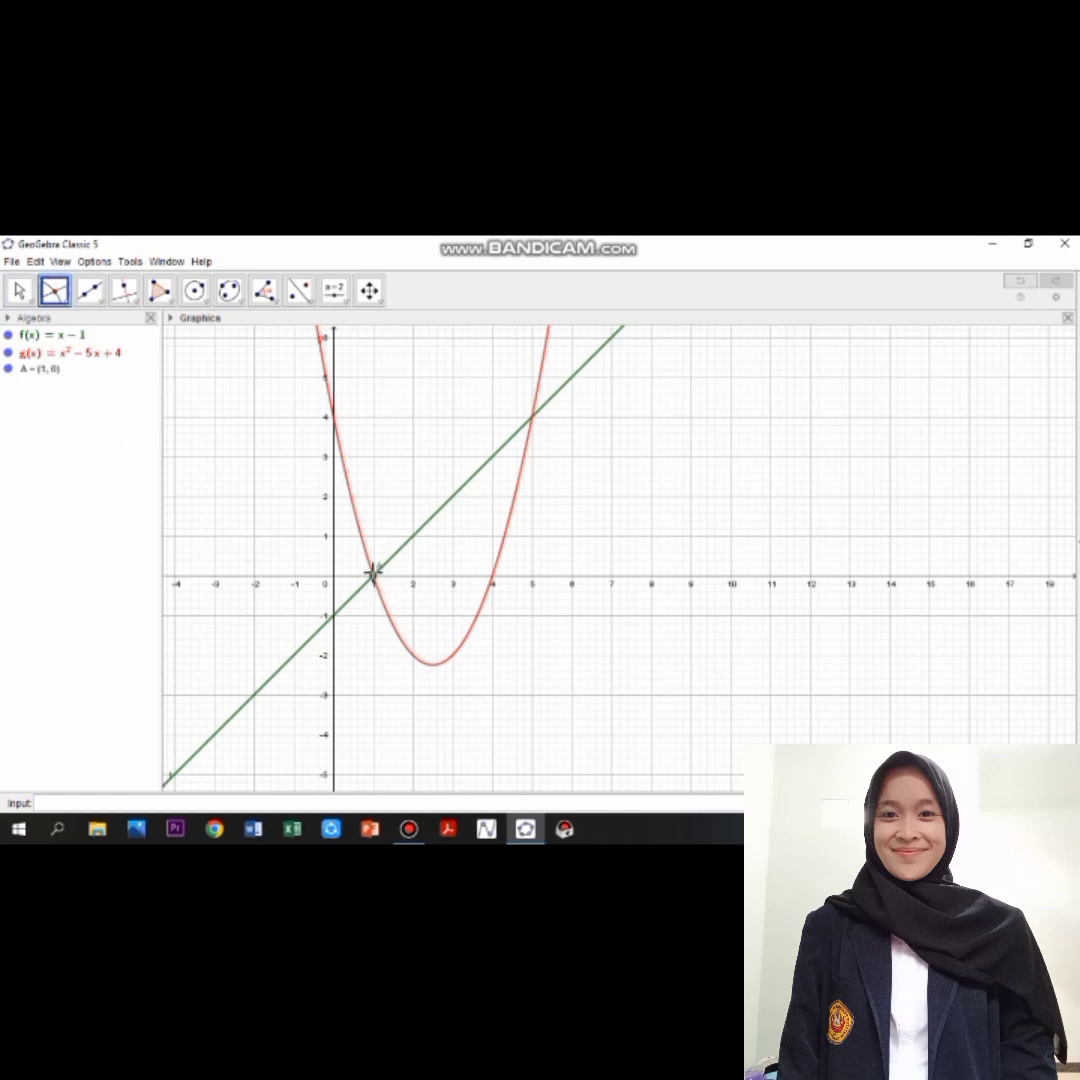
pyautogui.click(532, 420)
pyautogui.click(373, 575)
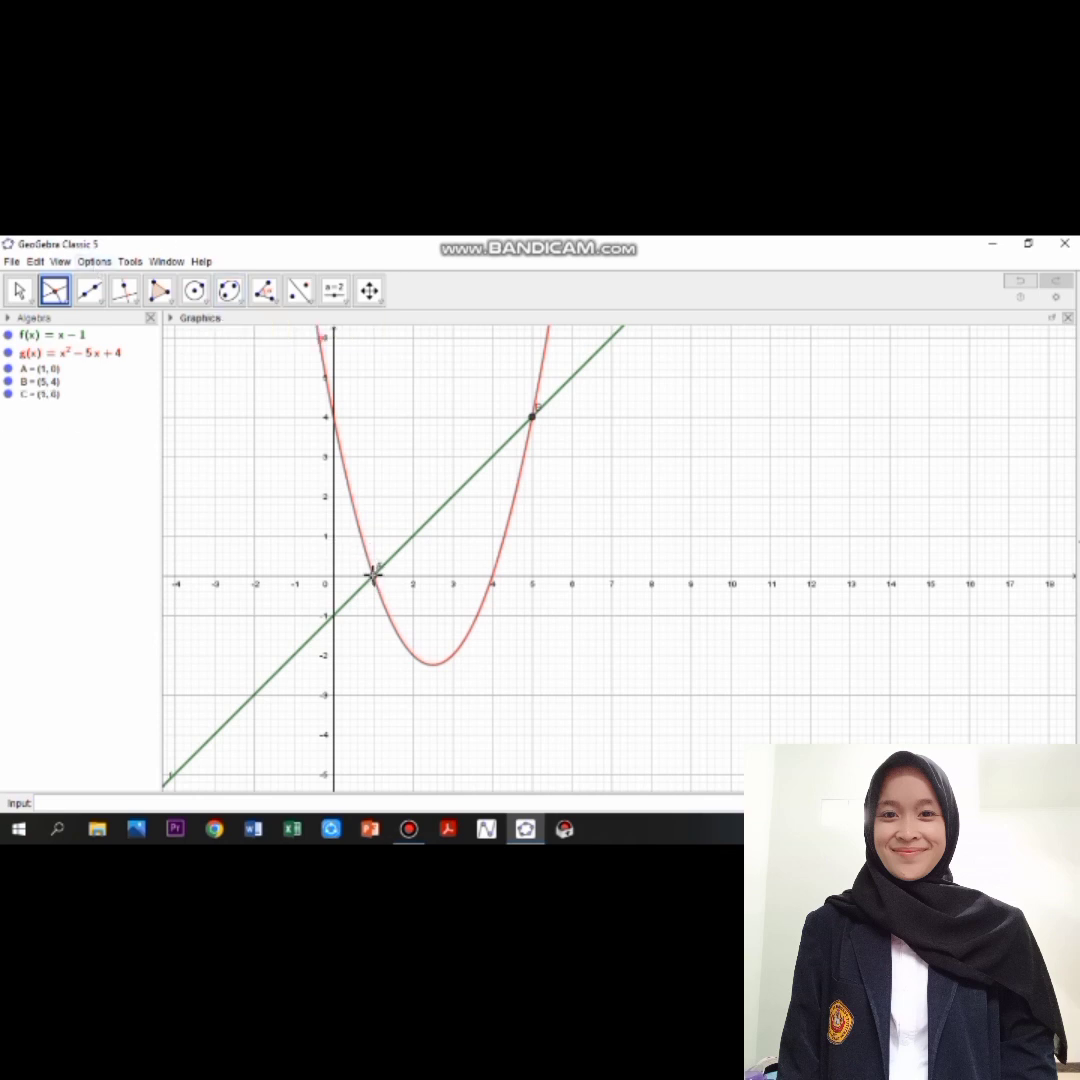
pyautogui.rightClick(57, 397)
pyautogui.click(118, 532)
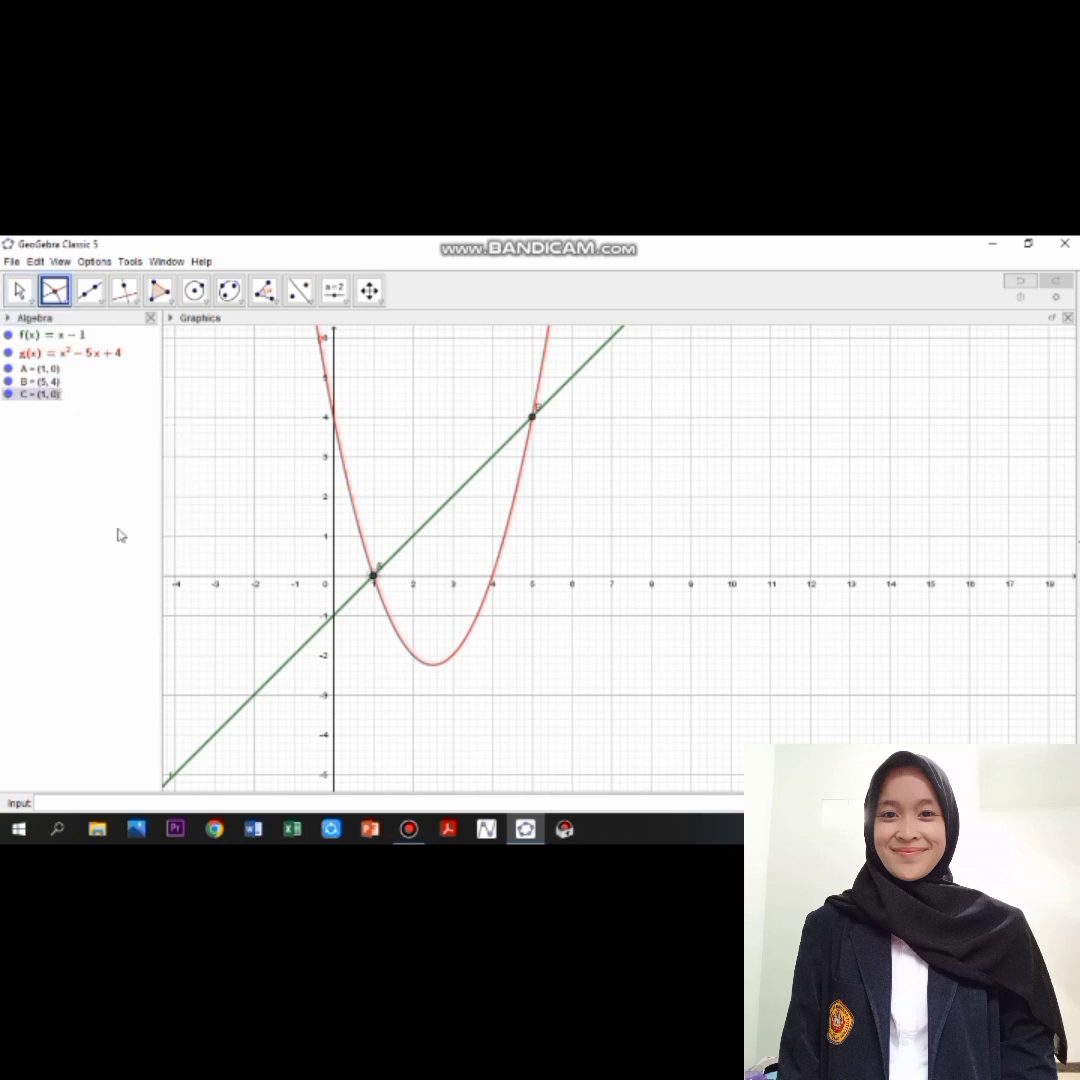
# - Set the label of intersection point A on the x-axis to show Name & Value
pyautogui.rightClick(373, 582)
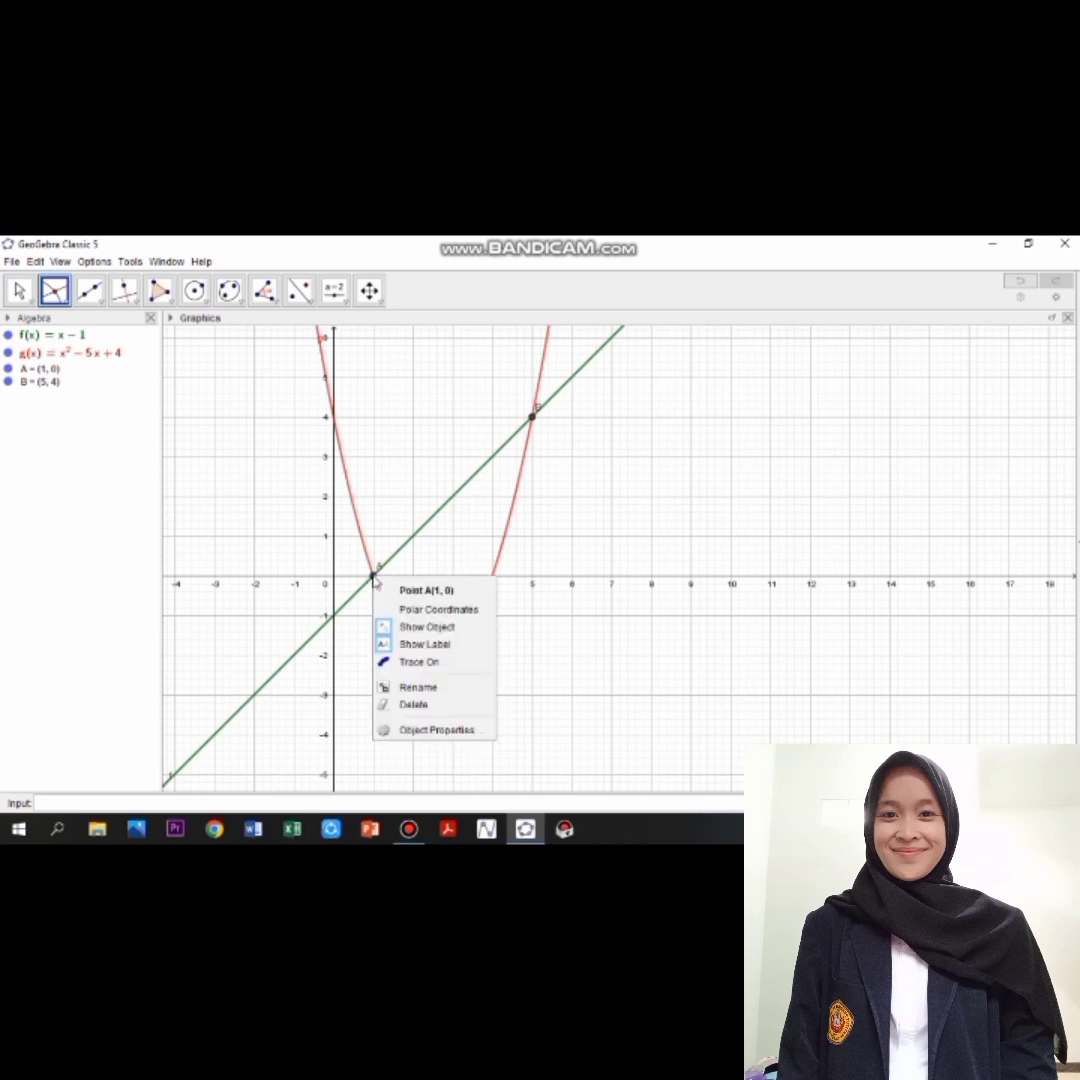
pyautogui.click(451, 726)
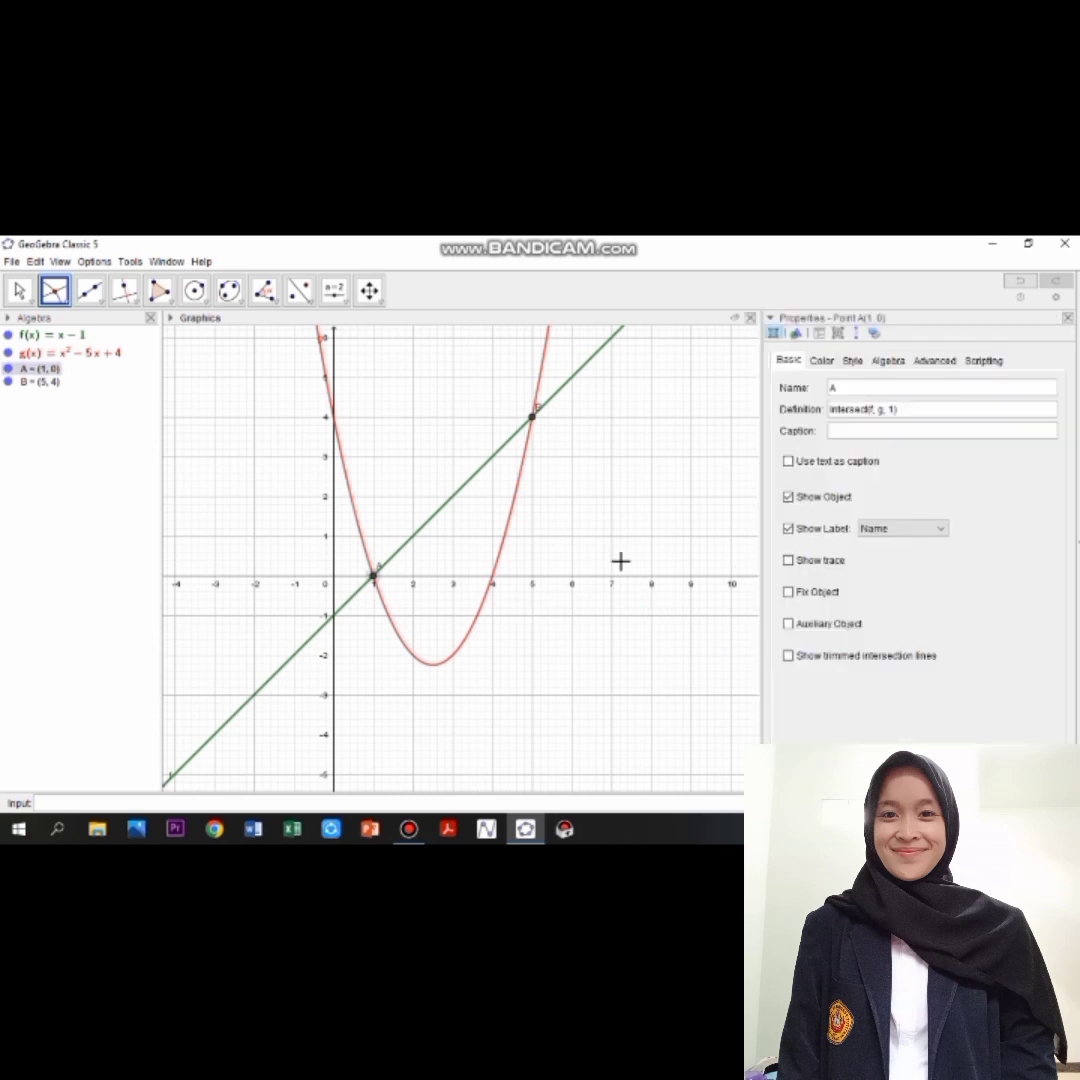
pyautogui.click(932, 529)
pyautogui.click(923, 559)
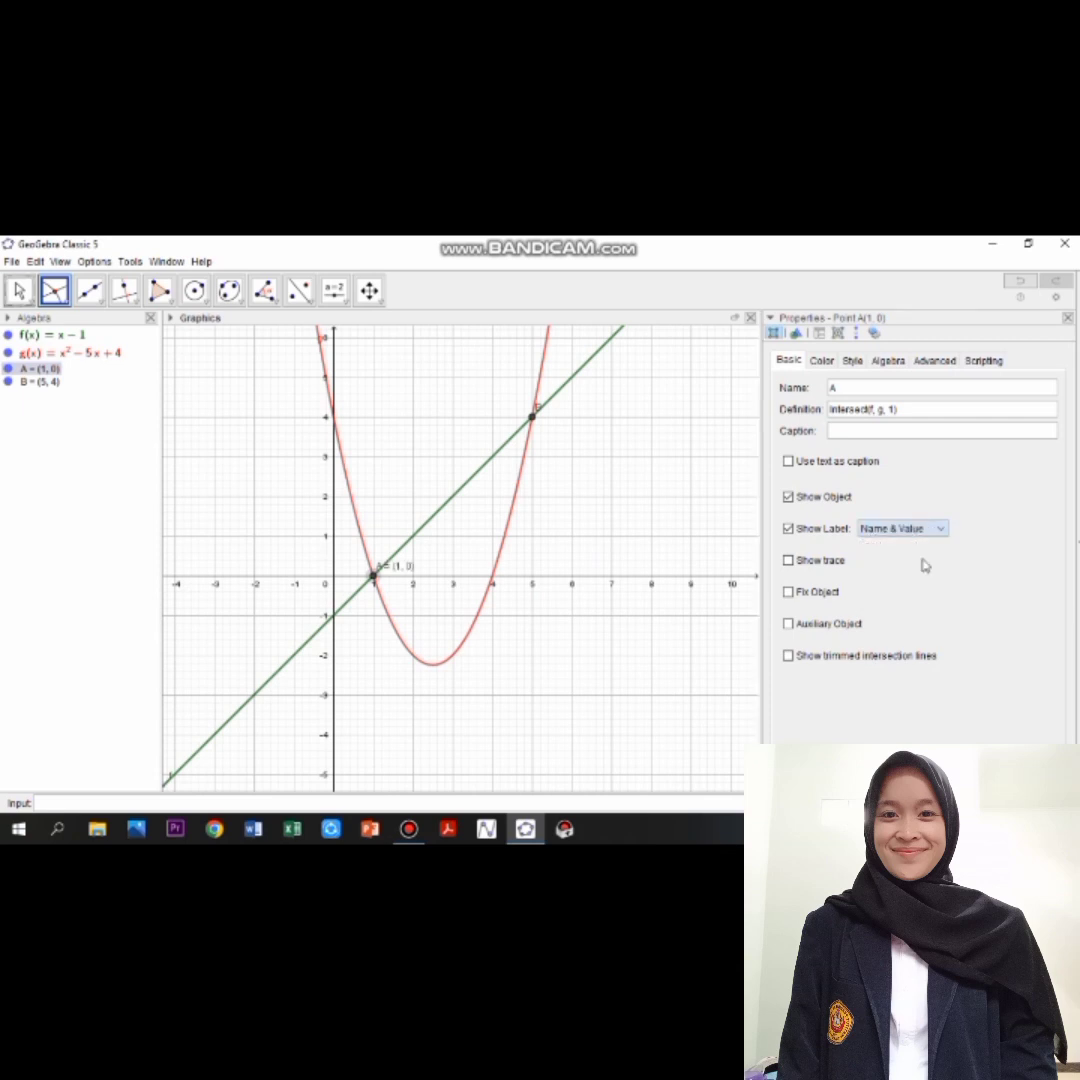
# - Set the label of the upper intersection point B to show Name & Value
pyautogui.rightClick(532, 421)
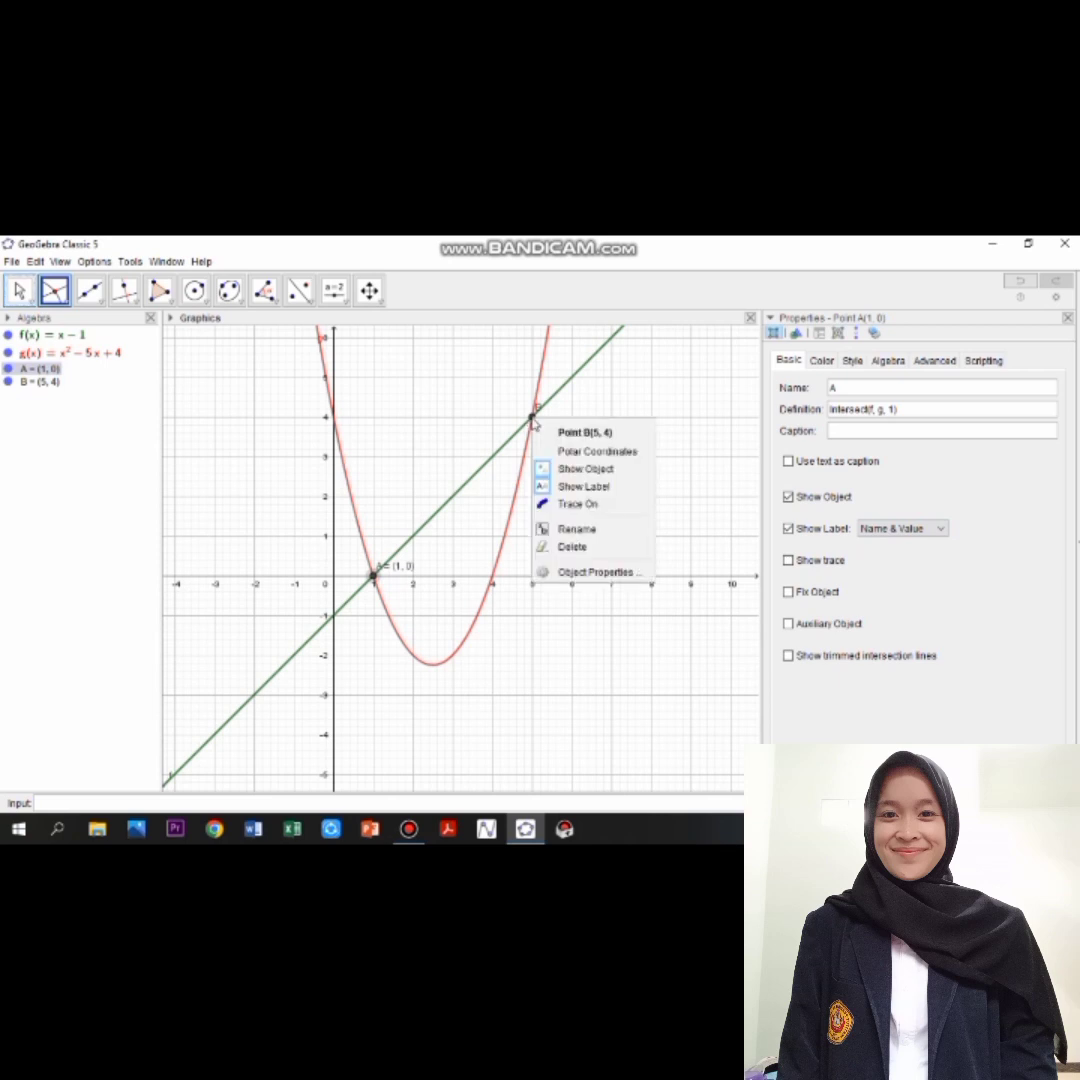
pyautogui.click(597, 573)
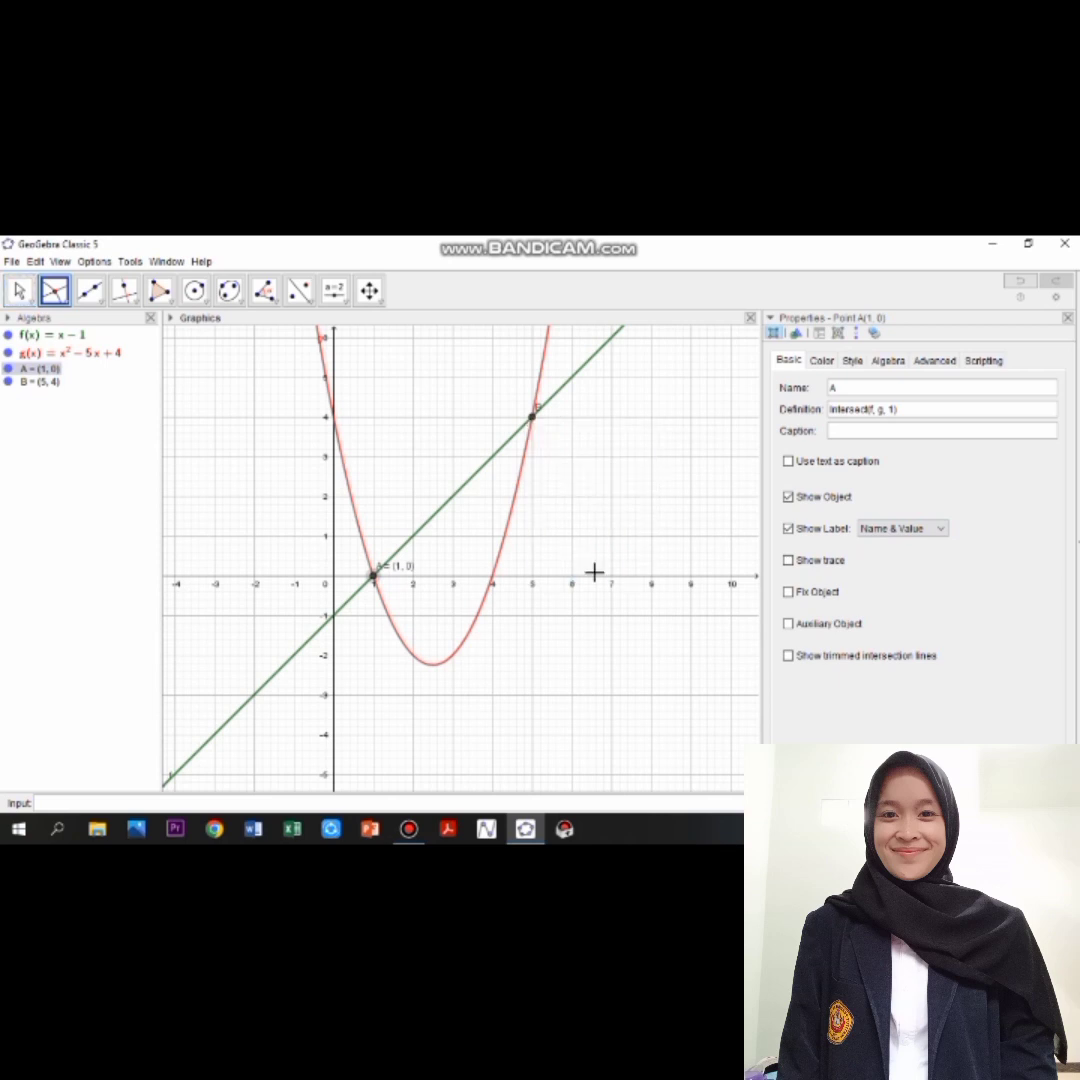
pyautogui.click(940, 532)
pyautogui.click(929, 562)
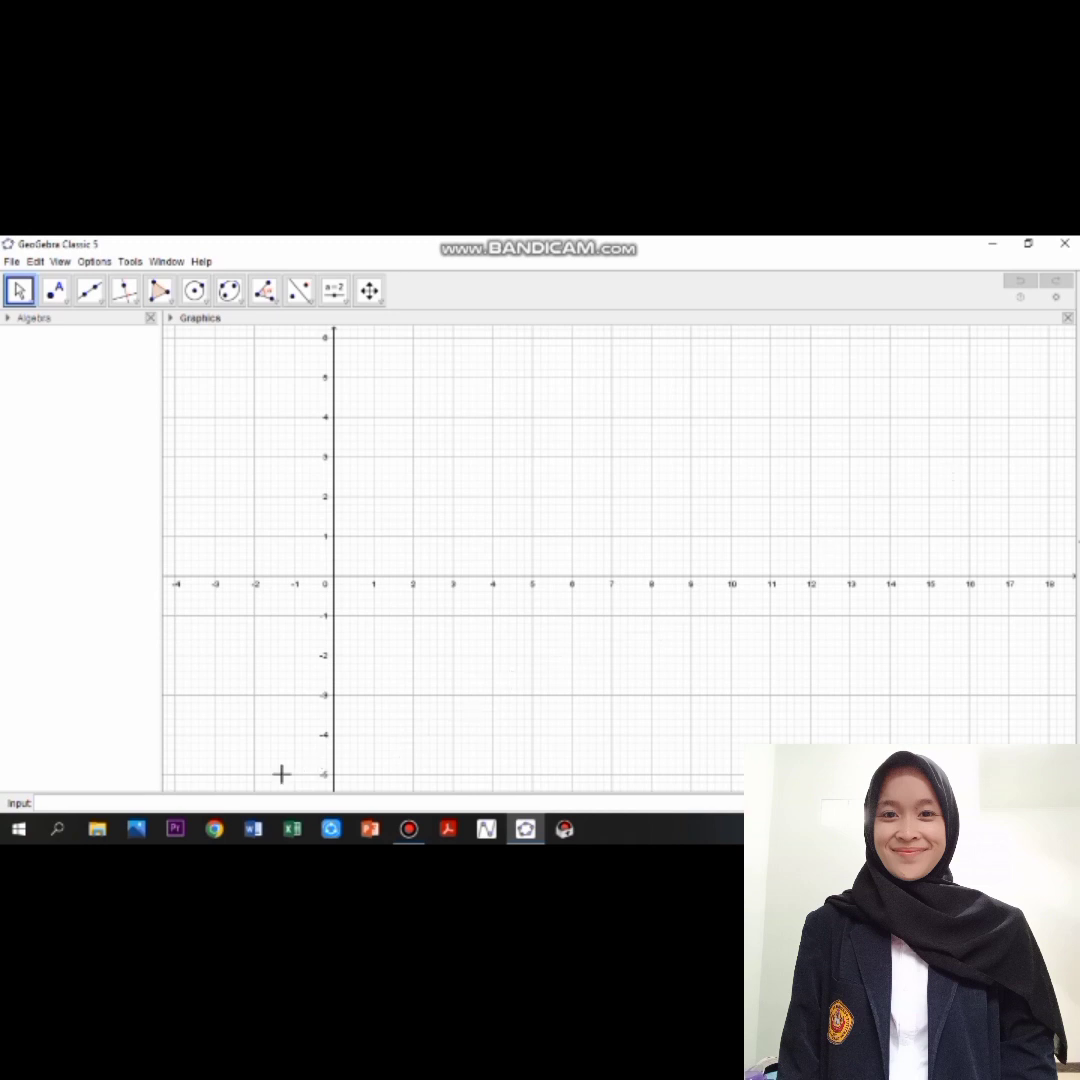
# - Plot the quadratic function f(x)=2x²-8x-24 in the new empty worksheet
pyautogui.click(49, 800)
pyautogui.write('f(x)=2x')
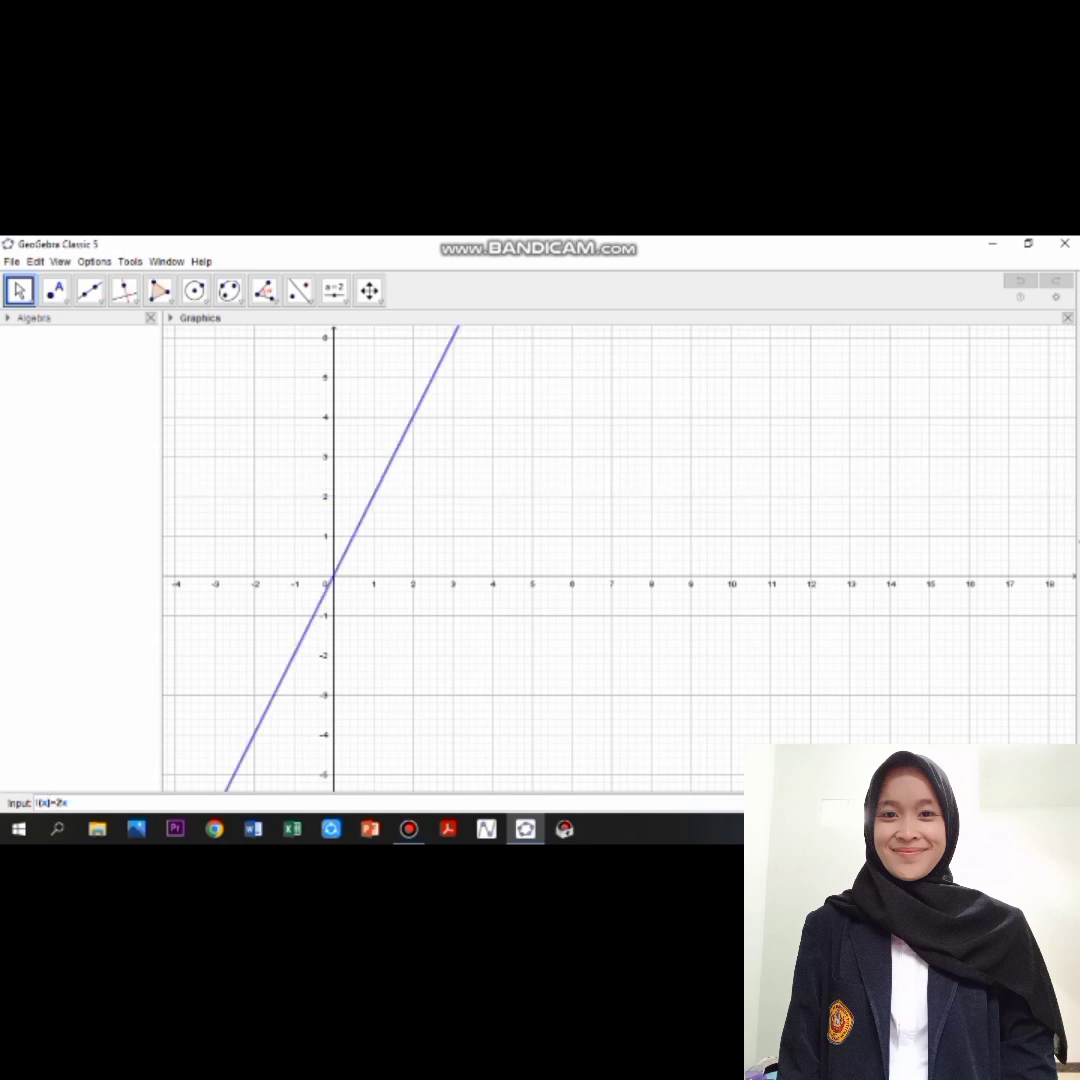
pyautogui.click(1022, 803)
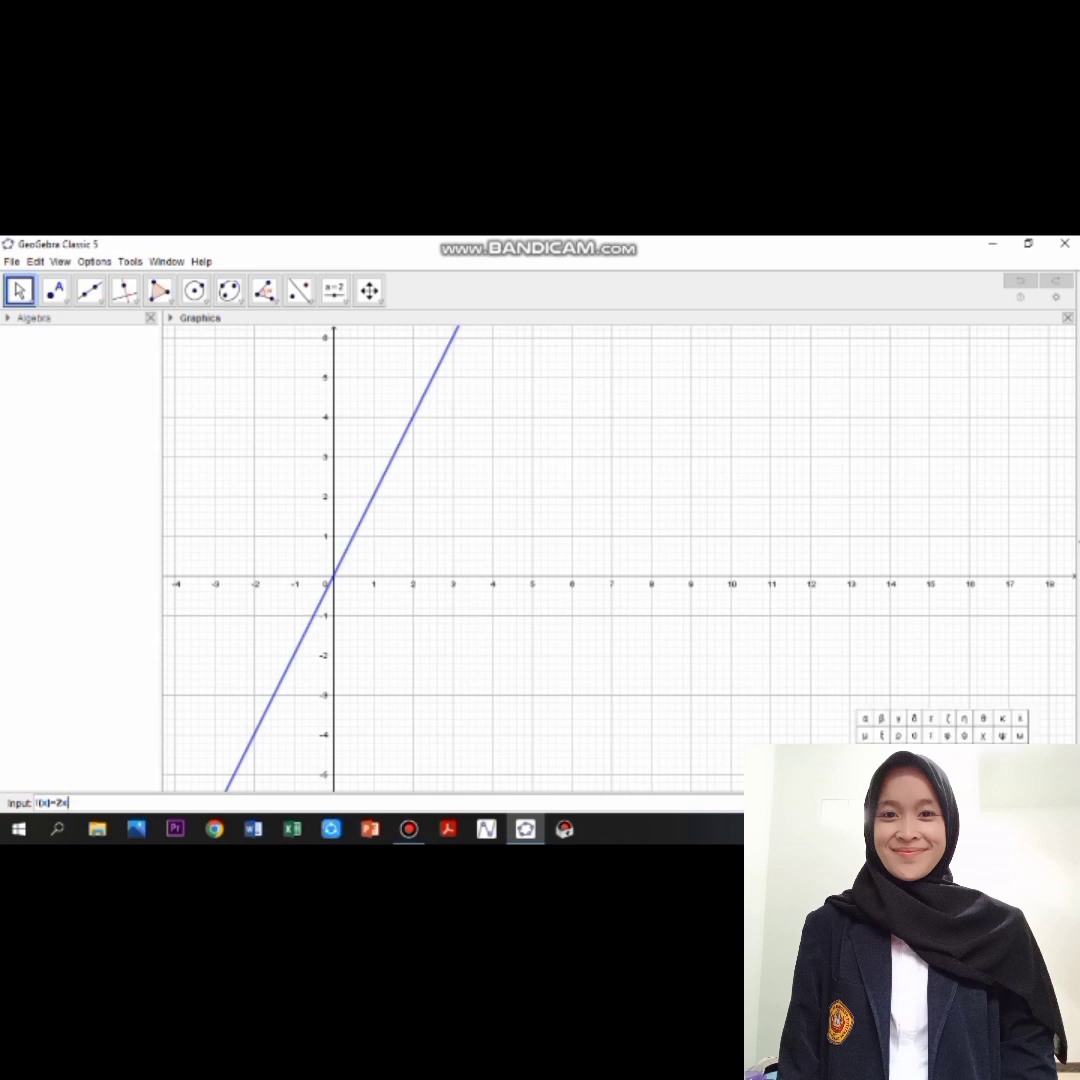
pyautogui.write('²')
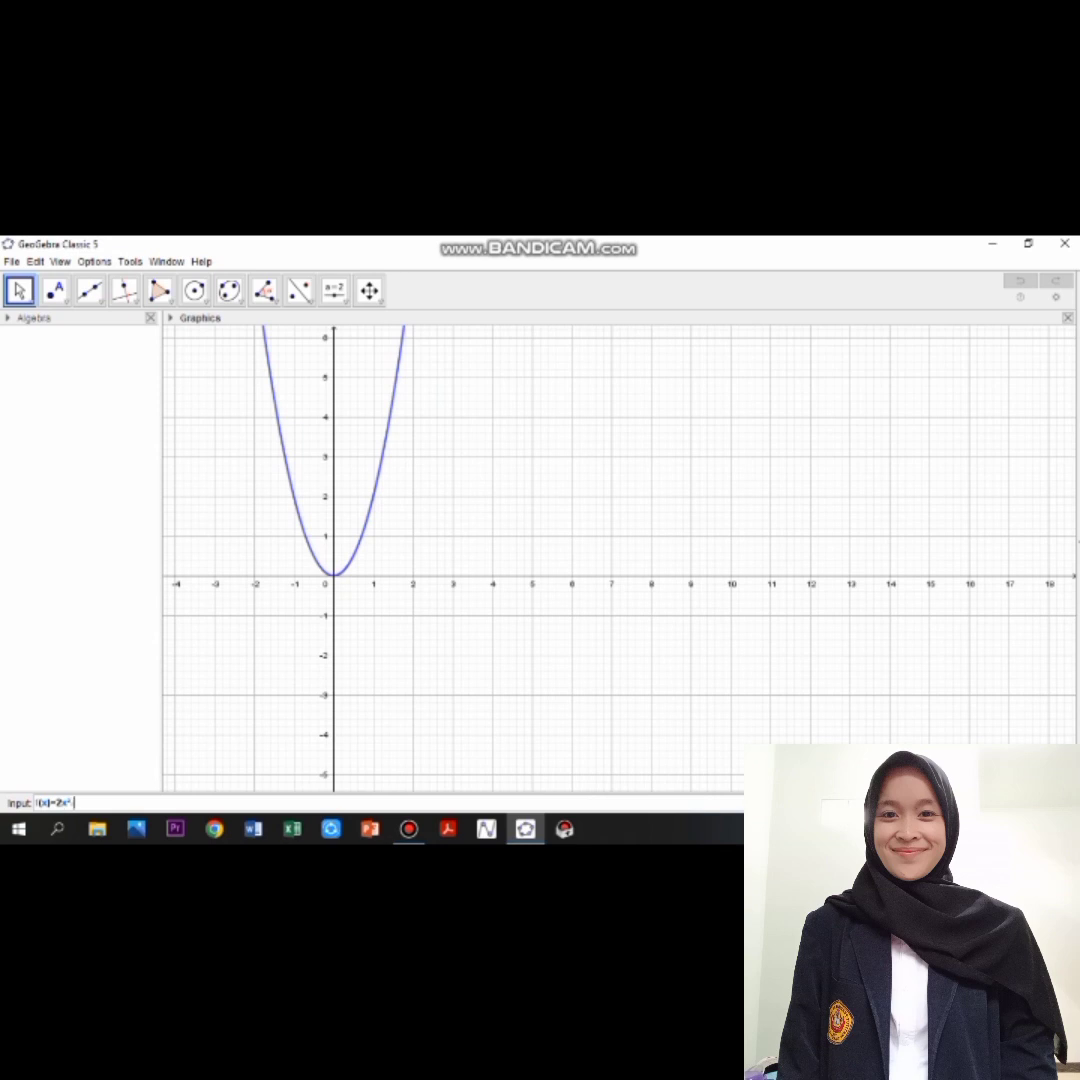
pyautogui.write('-8x')
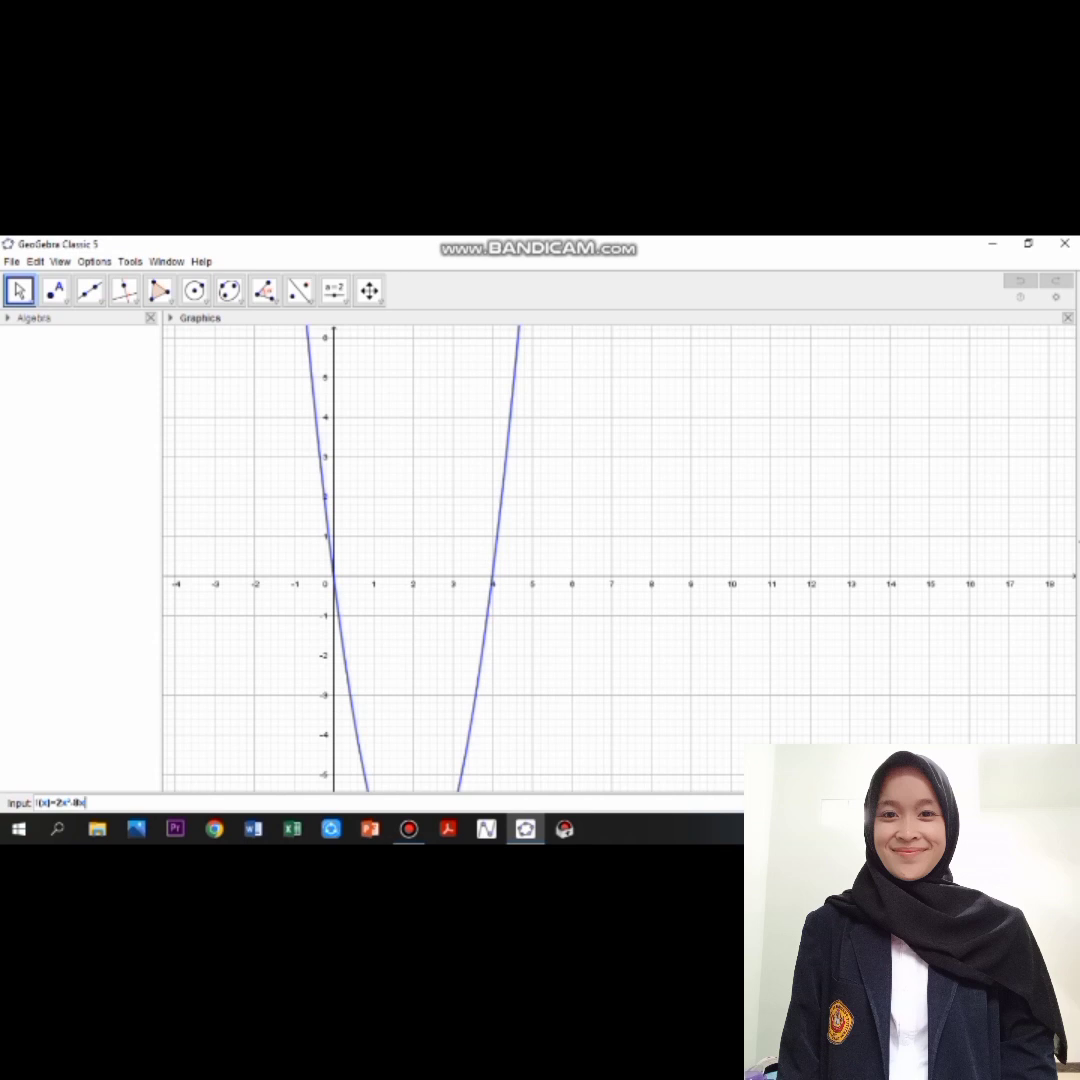
pyautogui.write('-2')
pyautogui.write('4')
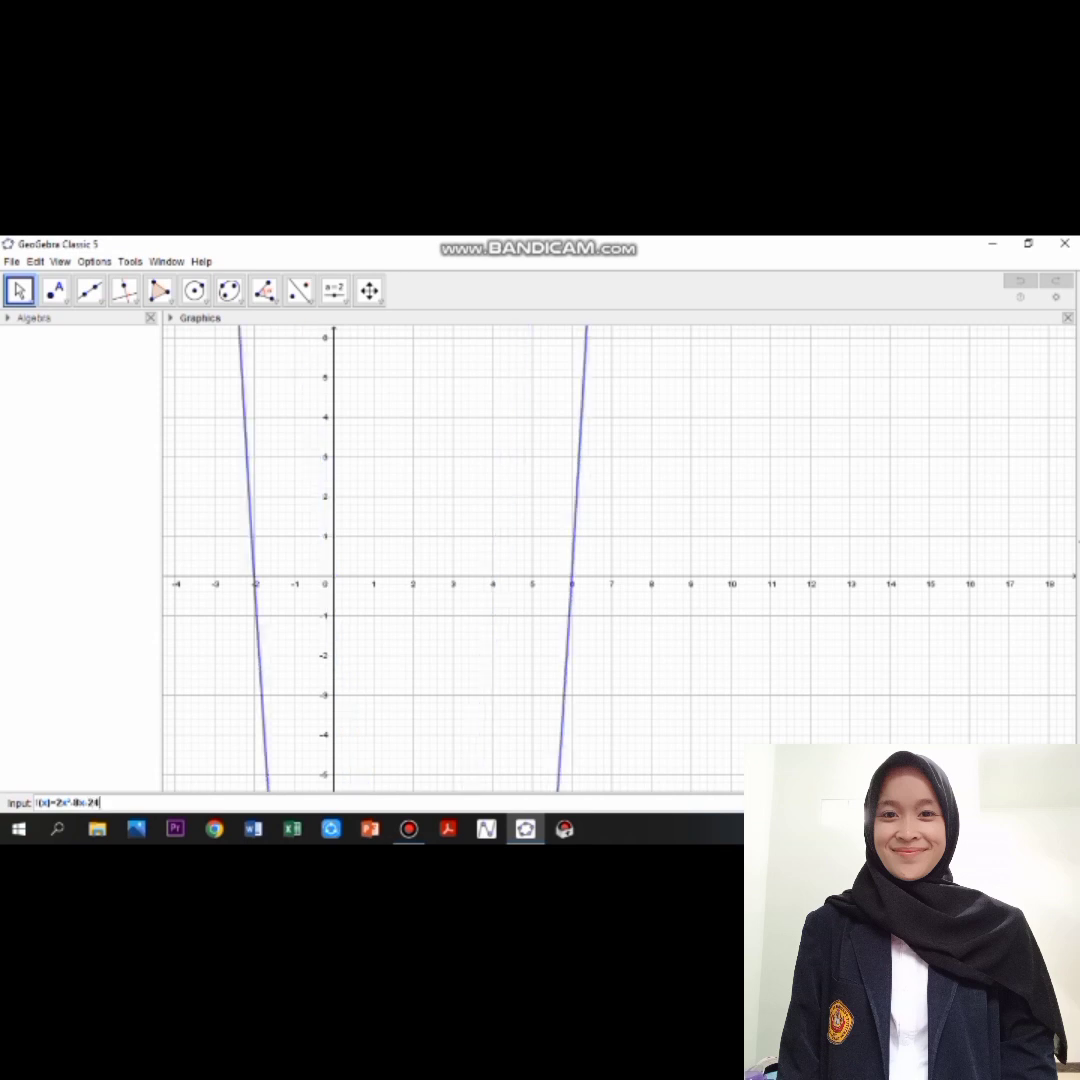
pyautogui.press('Return')
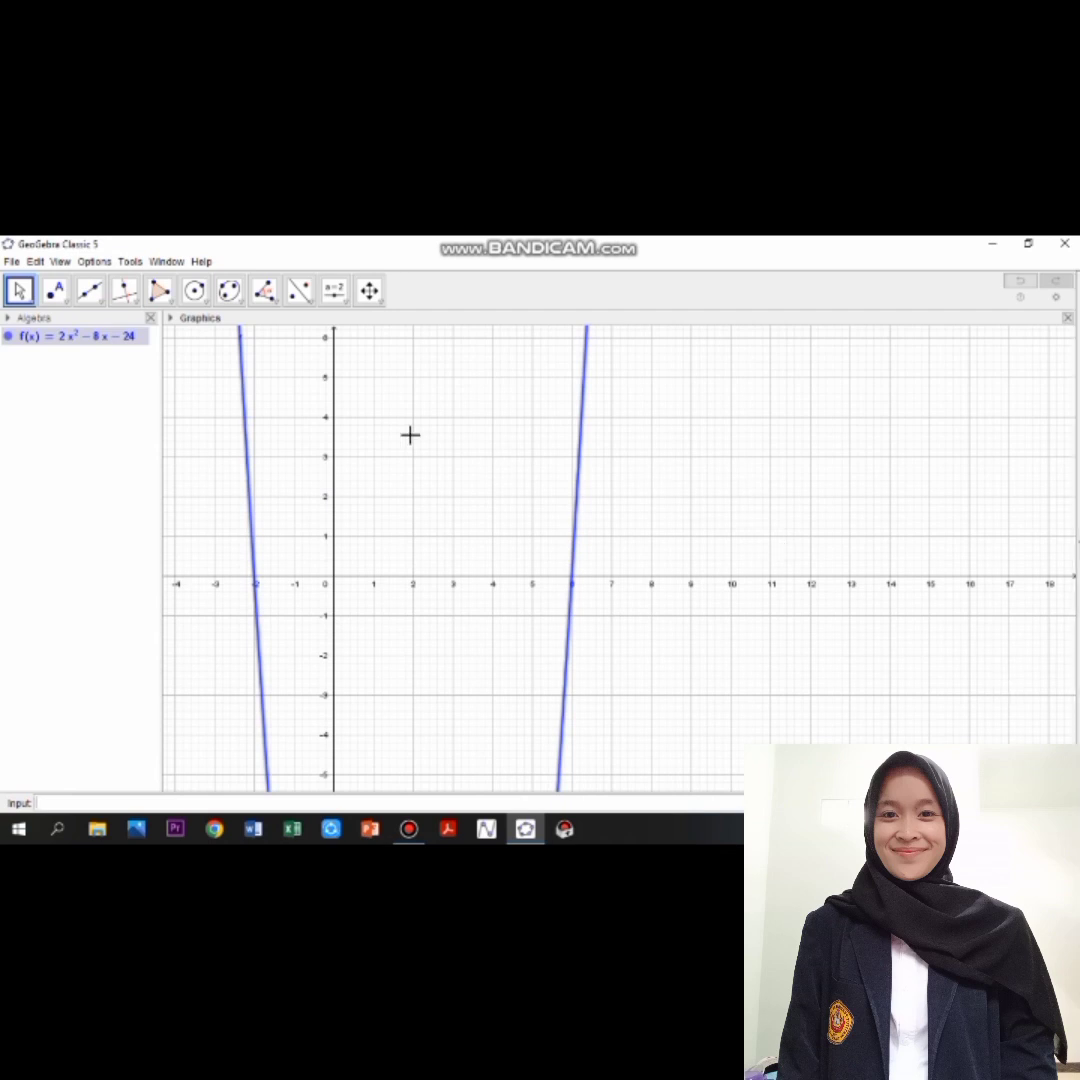
# - Zoom out the graphics view to examine the whole parabola, including its vertex and x-axis crossings
pyautogui.click(370, 295)
pyautogui.click(377, 303)
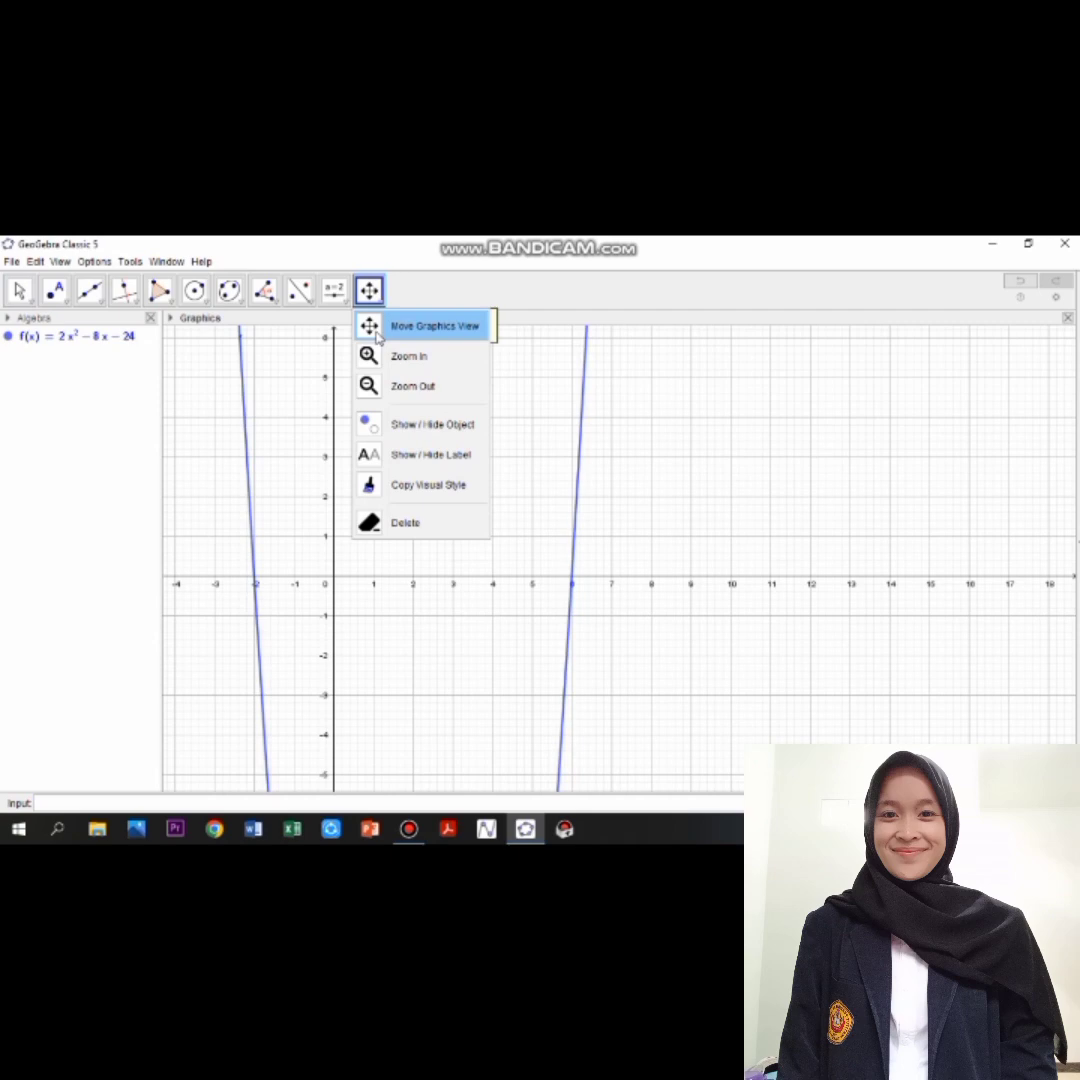
pyautogui.click(415, 386)
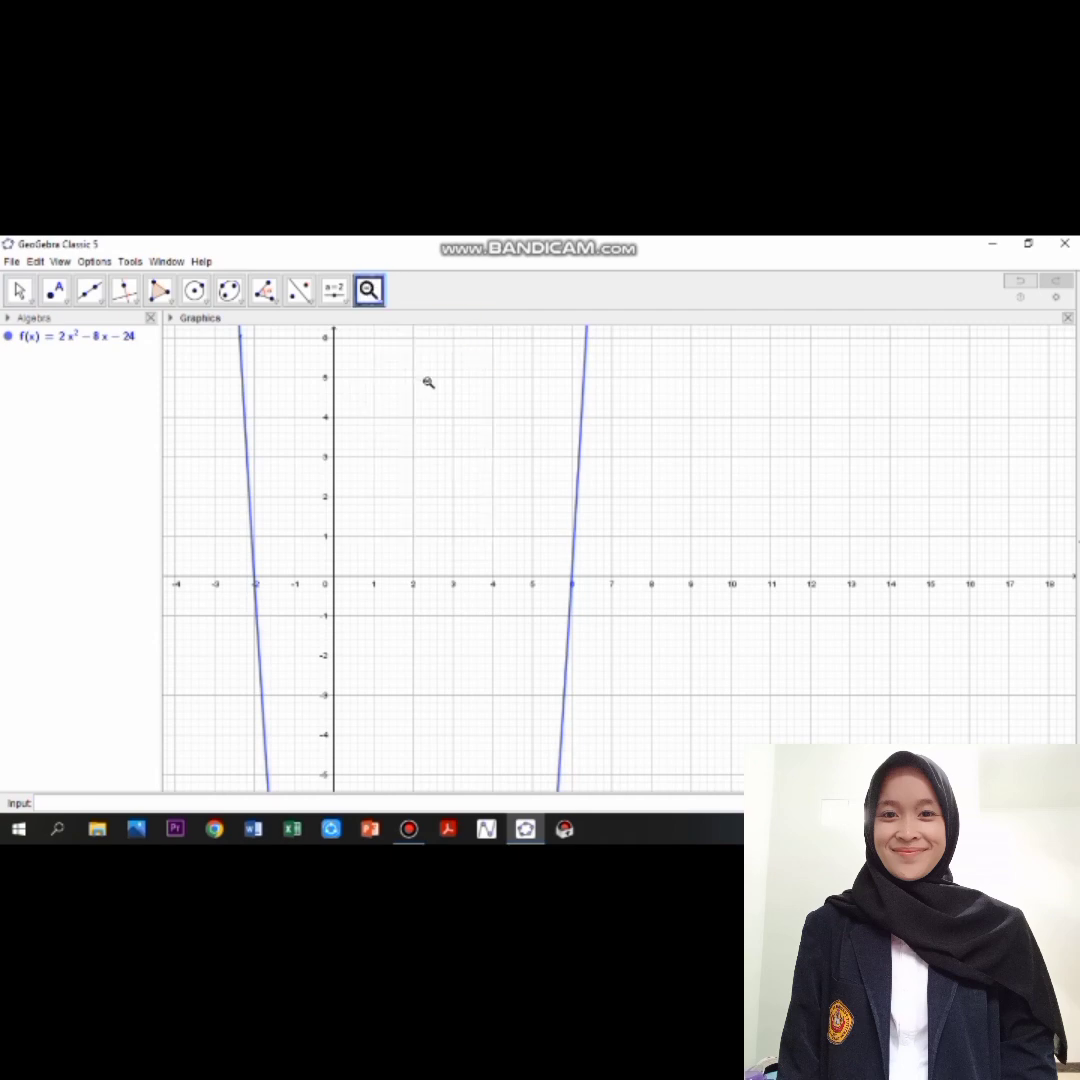
pyautogui.click(428, 383)
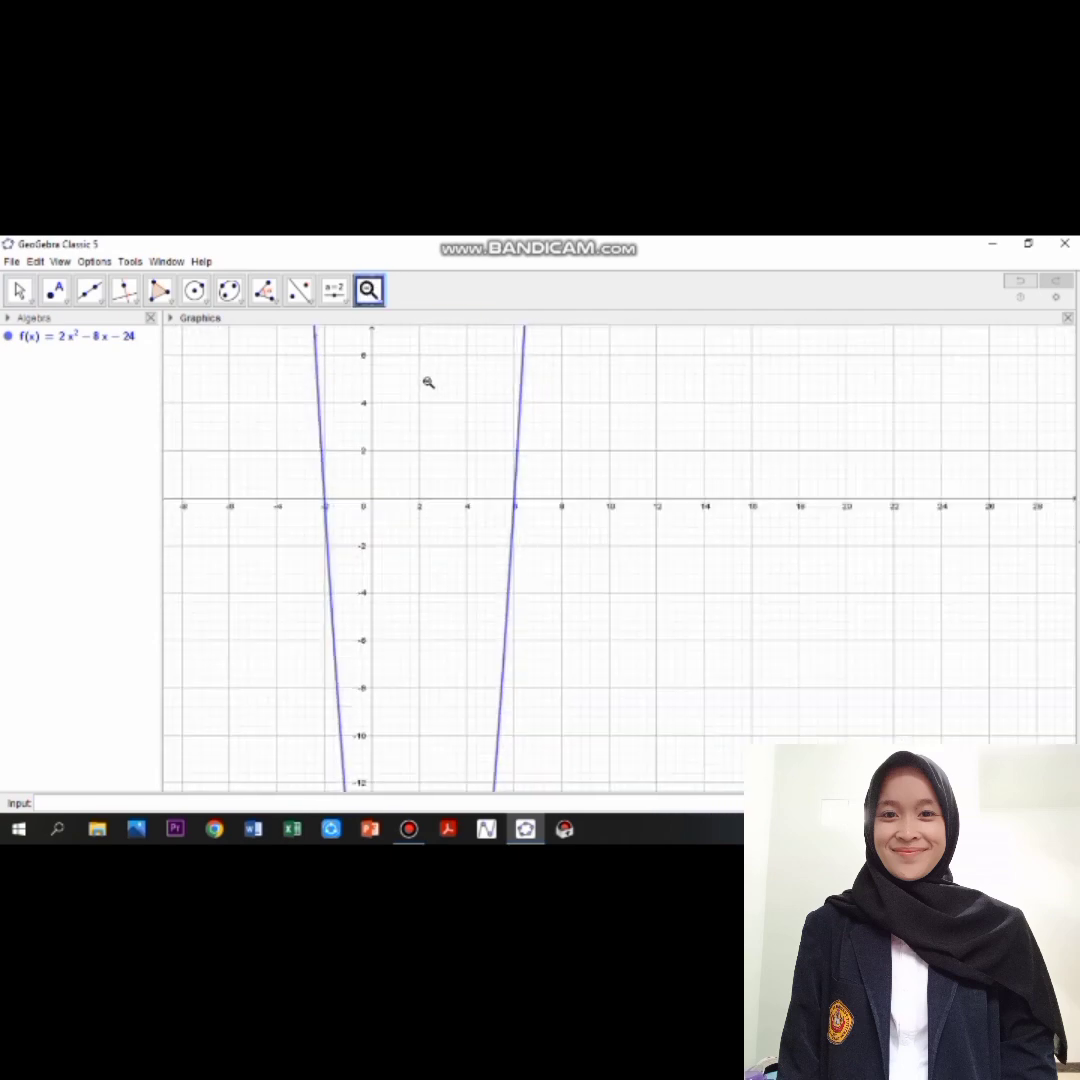
pyautogui.click(428, 383)
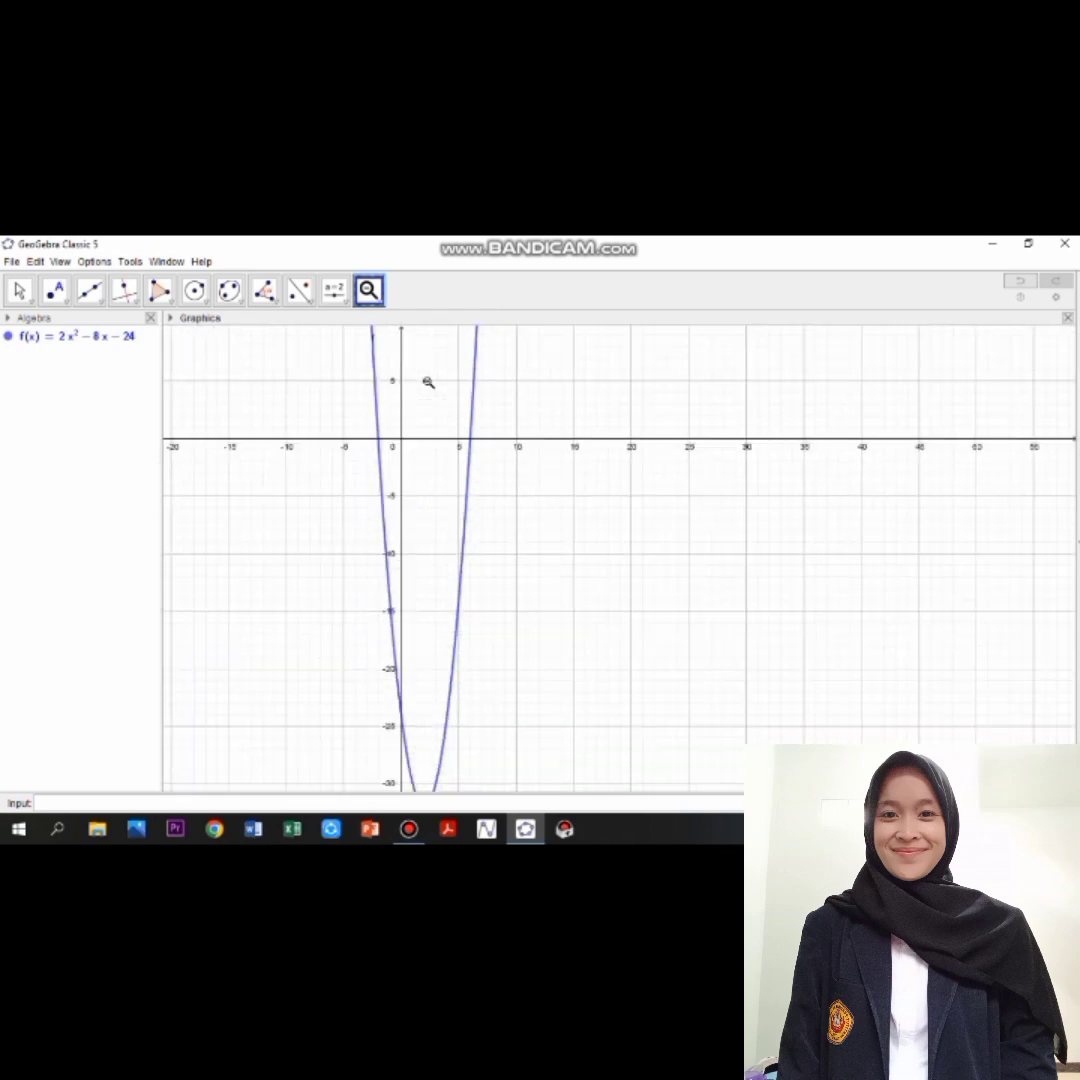
pyautogui.scroll(-1, 428, 383)
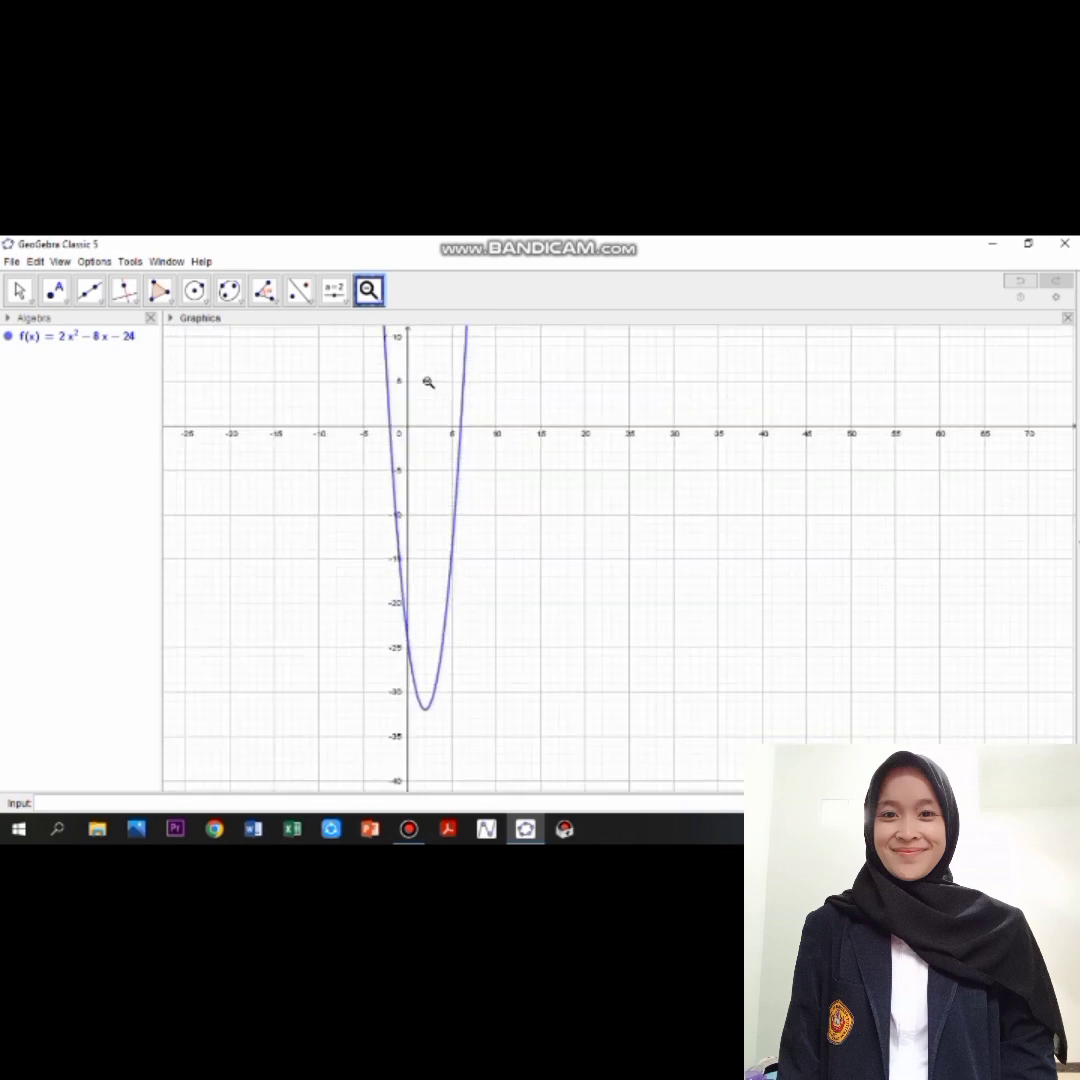
pyautogui.scroll(2, 428, 383)
pyautogui.scroll(-3, 428, 383)
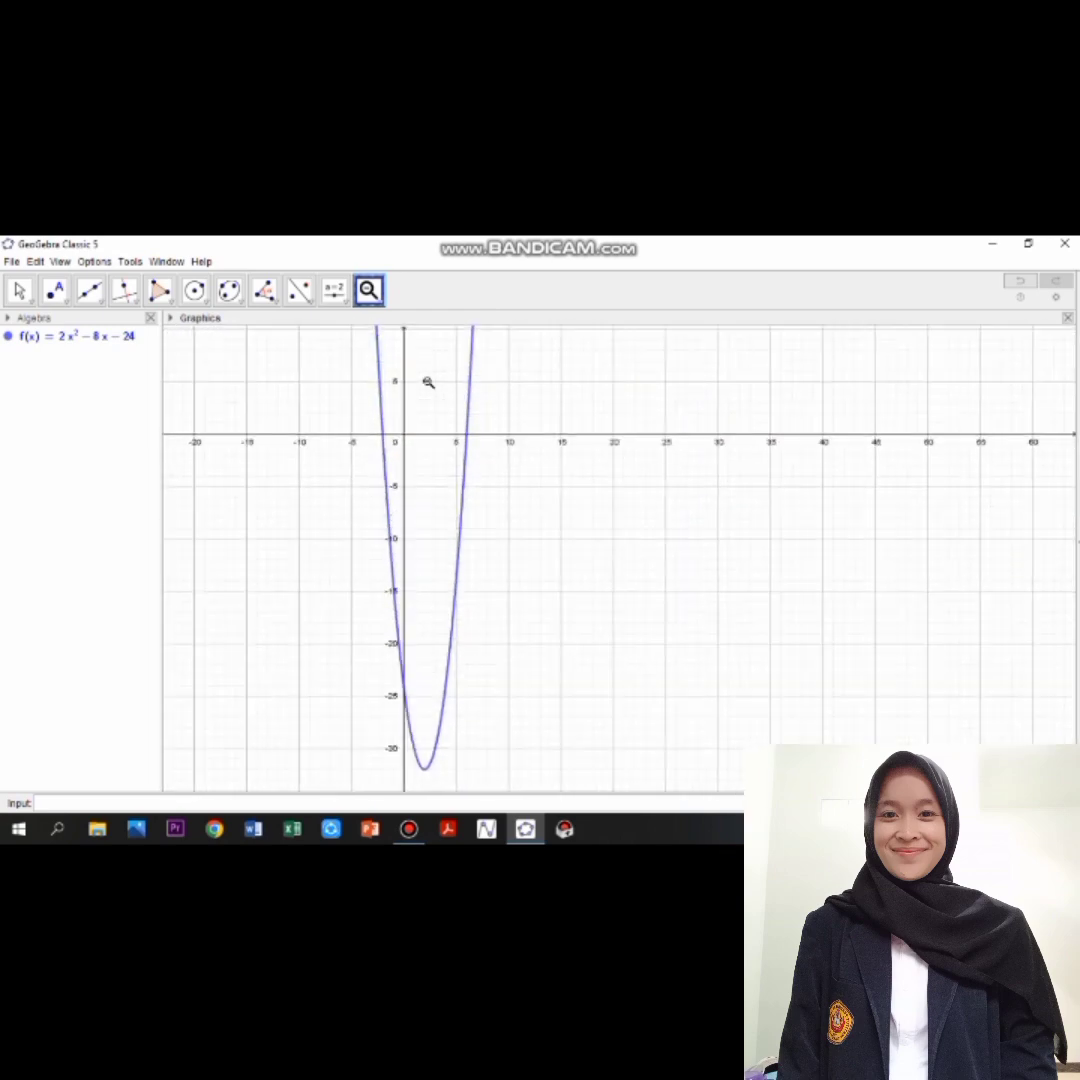
pyautogui.scroll(-1, 428, 383)
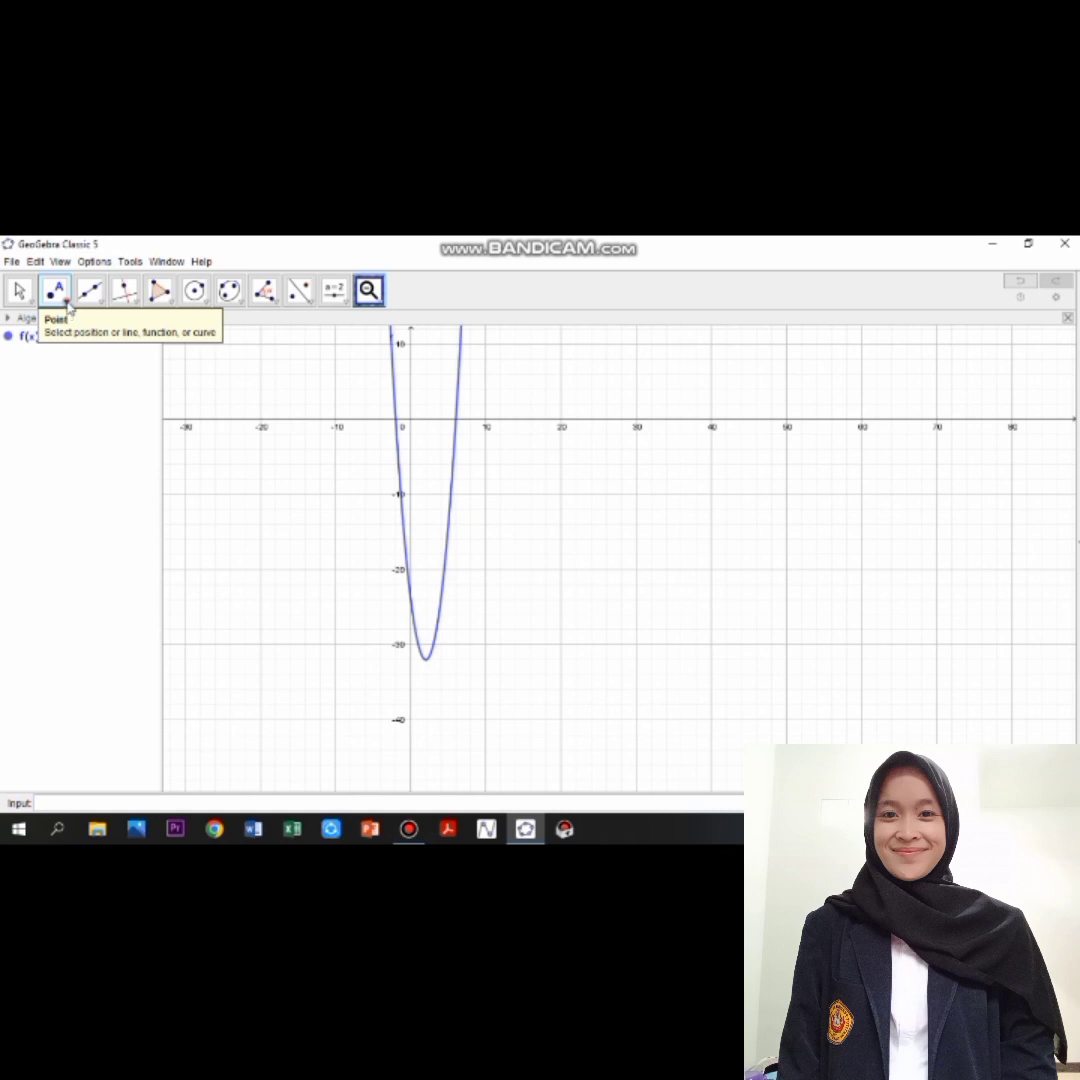
# - Mark the vertex of the parabola f(x)=2x²-8x-24 with the Extremum tool
pyautogui.click(56, 300)
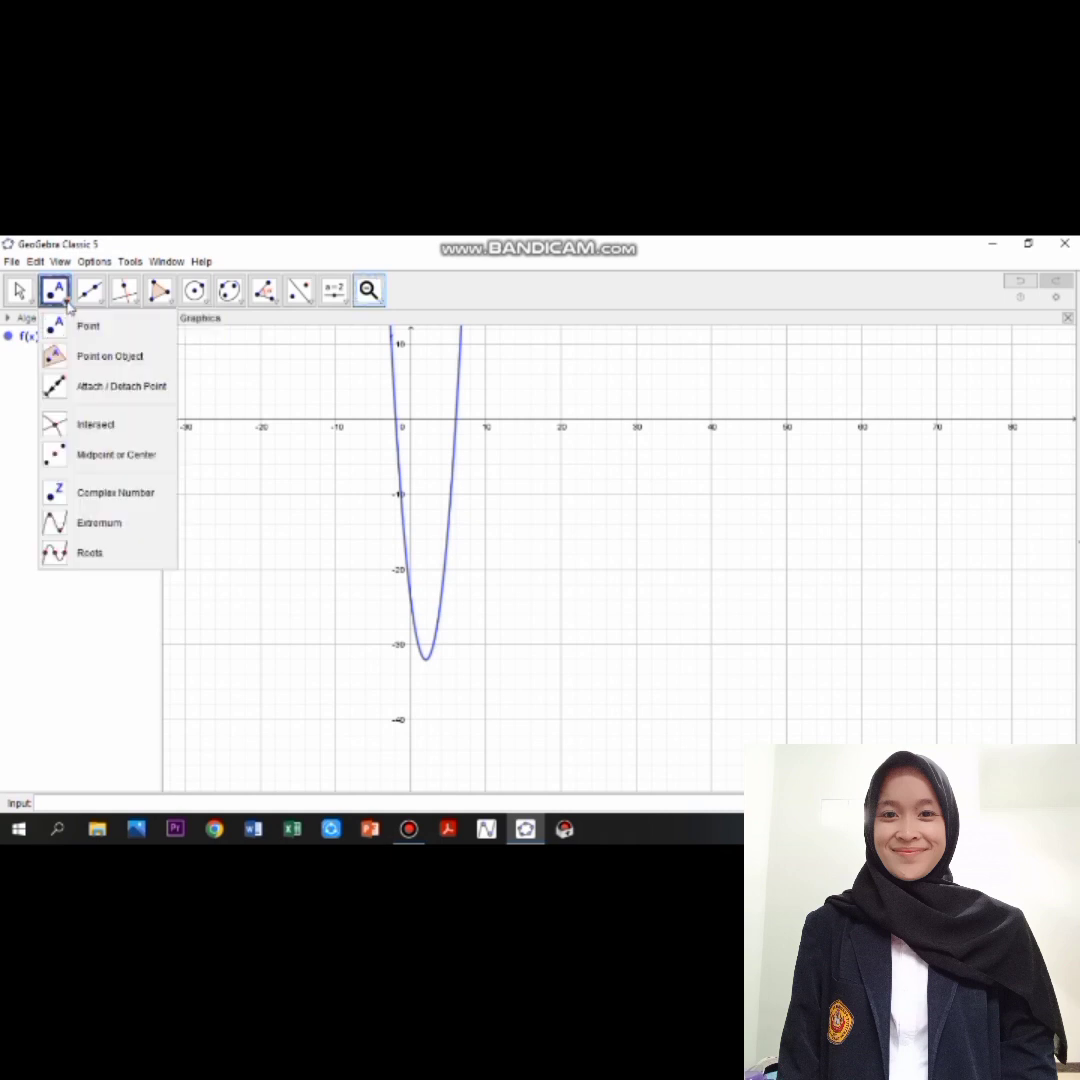
pyautogui.click(130, 527)
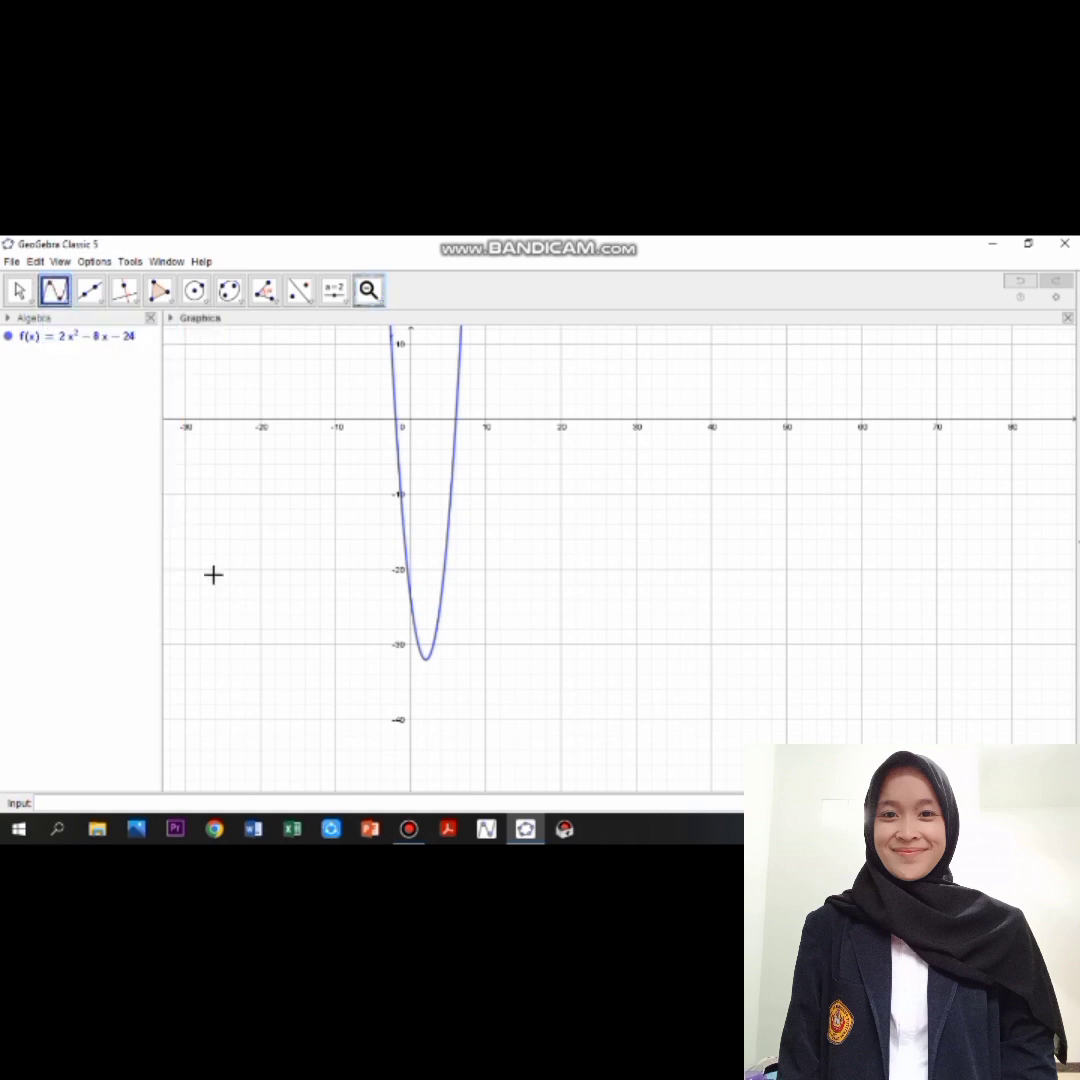
pyautogui.click(451, 520)
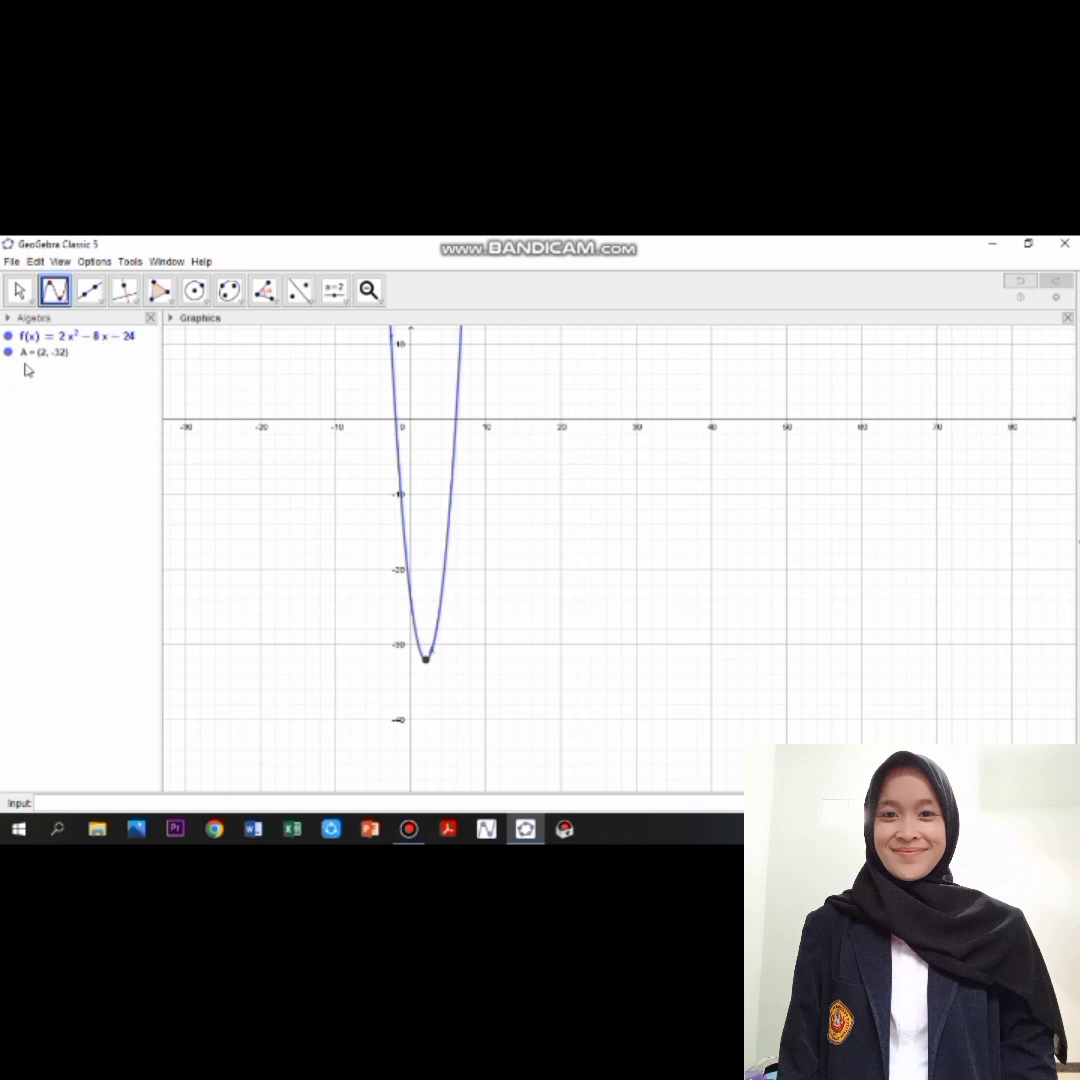
# - Set the label of the parabola's vertex point A to show Name & Value
pyautogui.rightClick(426, 662)
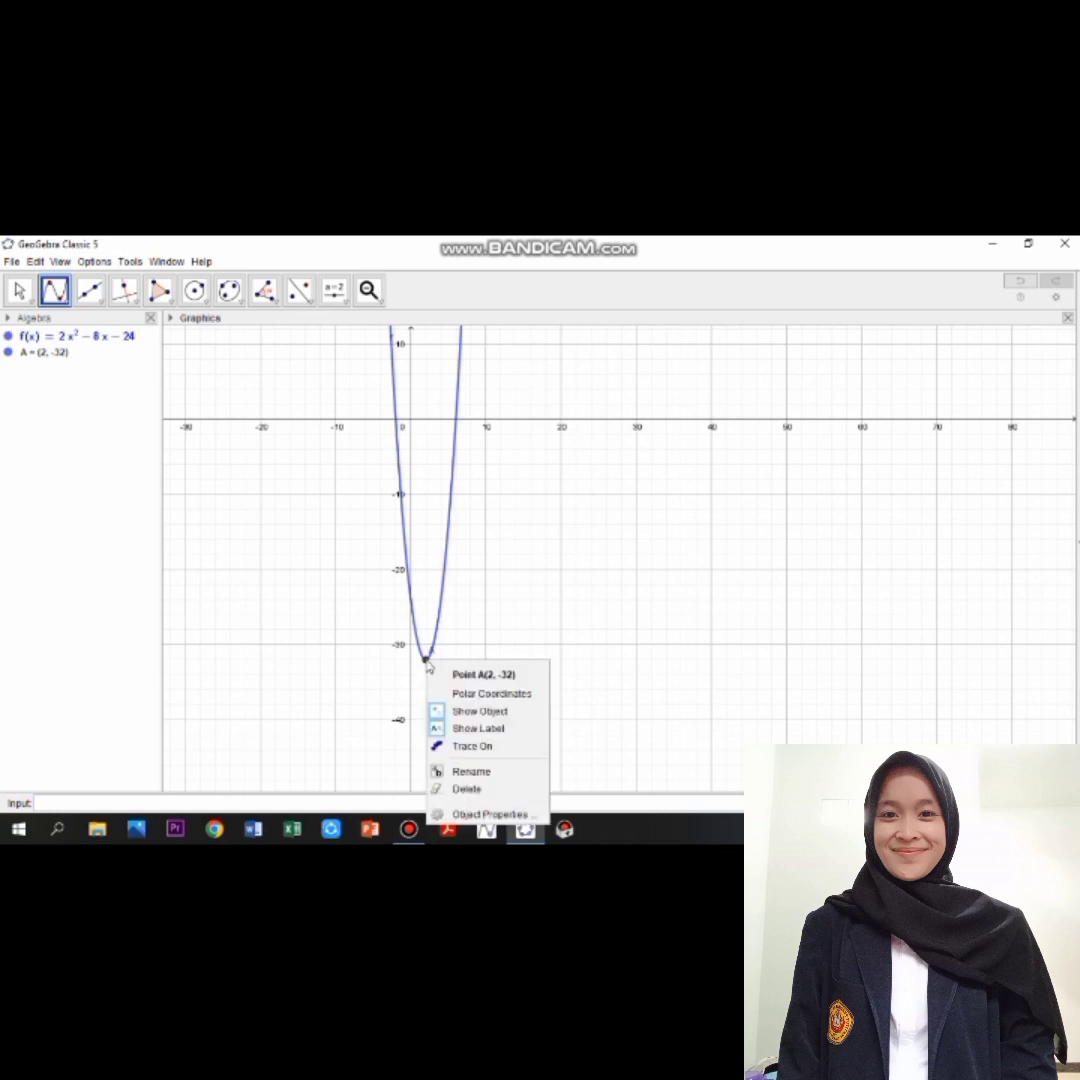
pyautogui.click(521, 813)
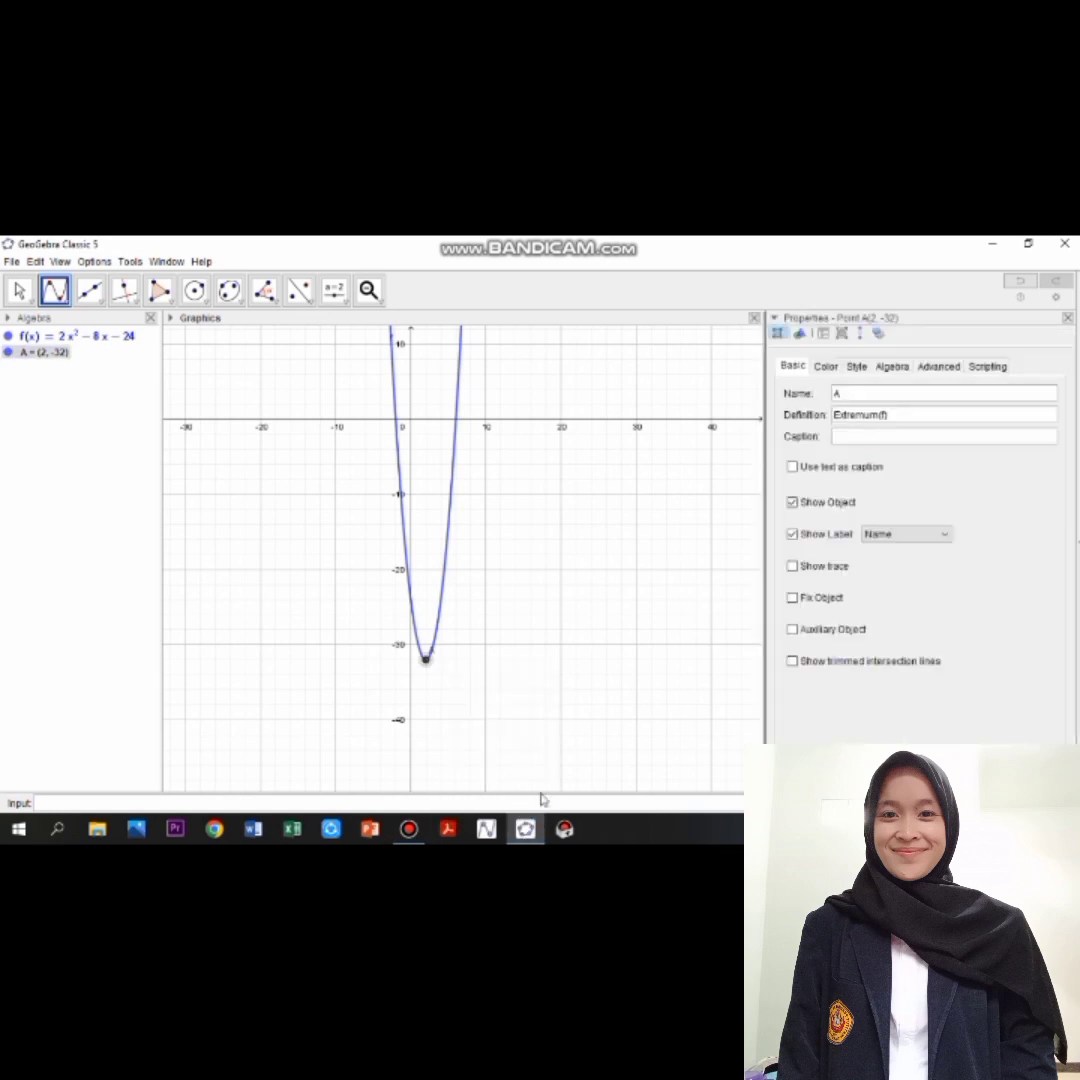
pyautogui.click(944, 535)
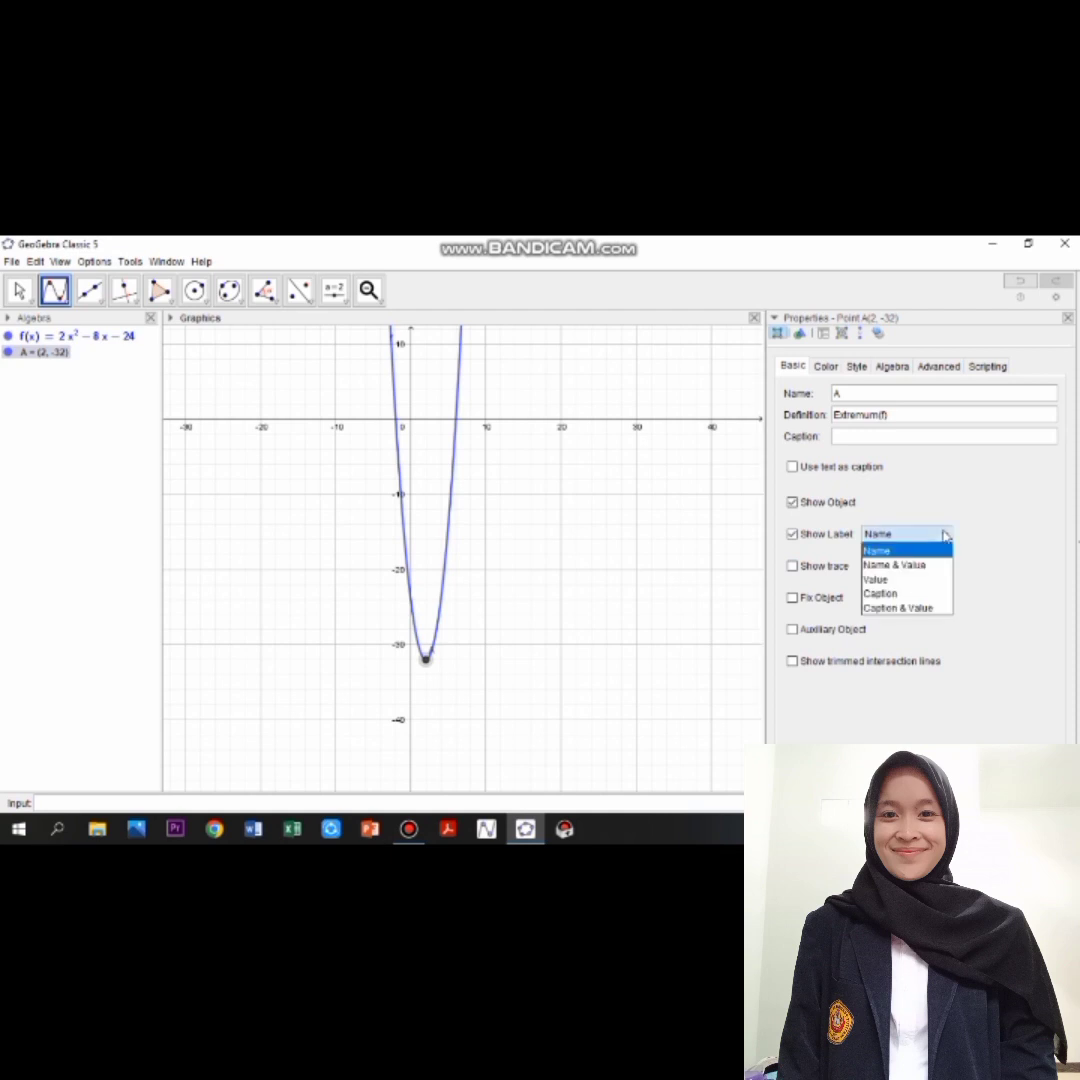
pyautogui.click(931, 565)
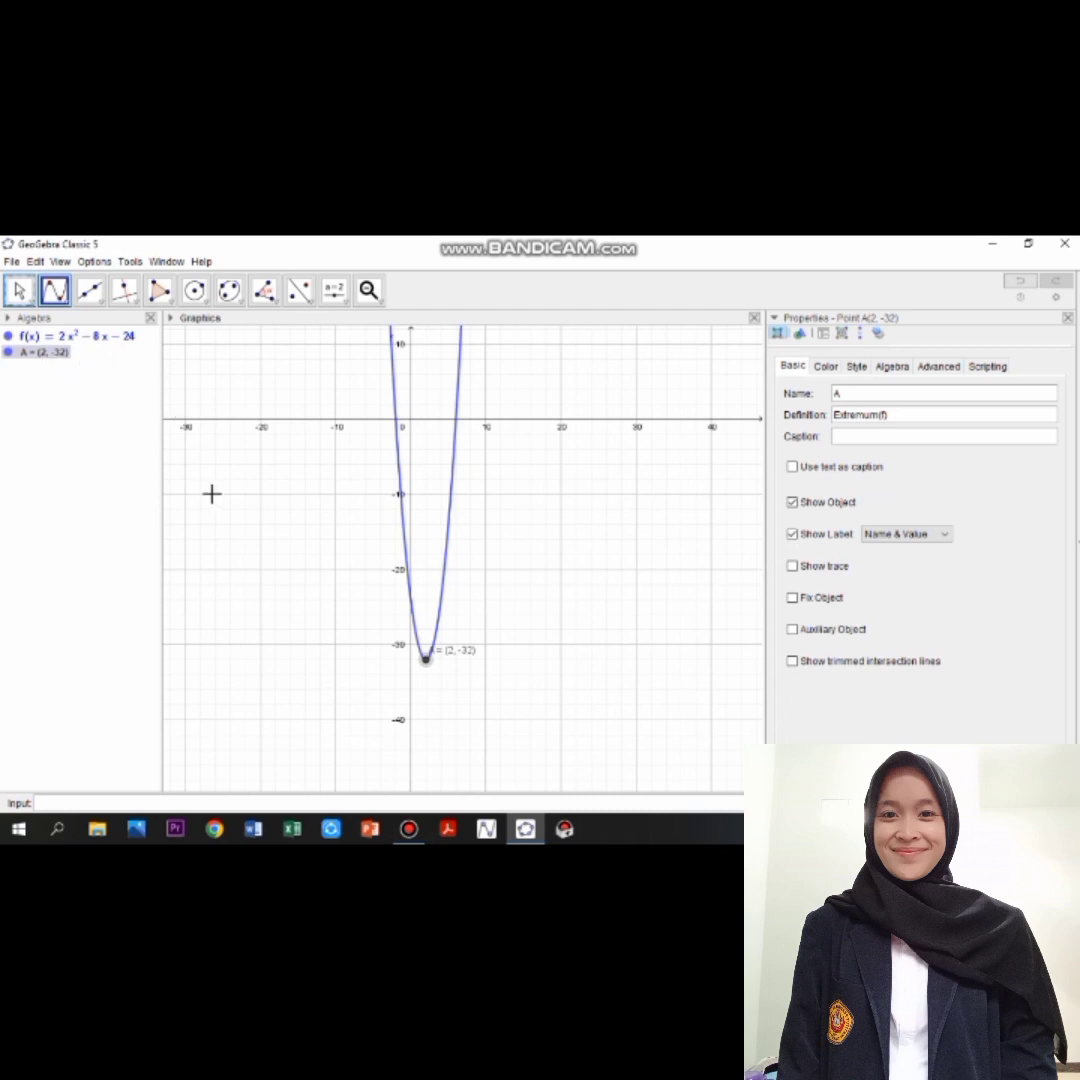
# - Start a new worksheet without saving the parabola and close the graphics preferences
pyautogui.click(12, 262)
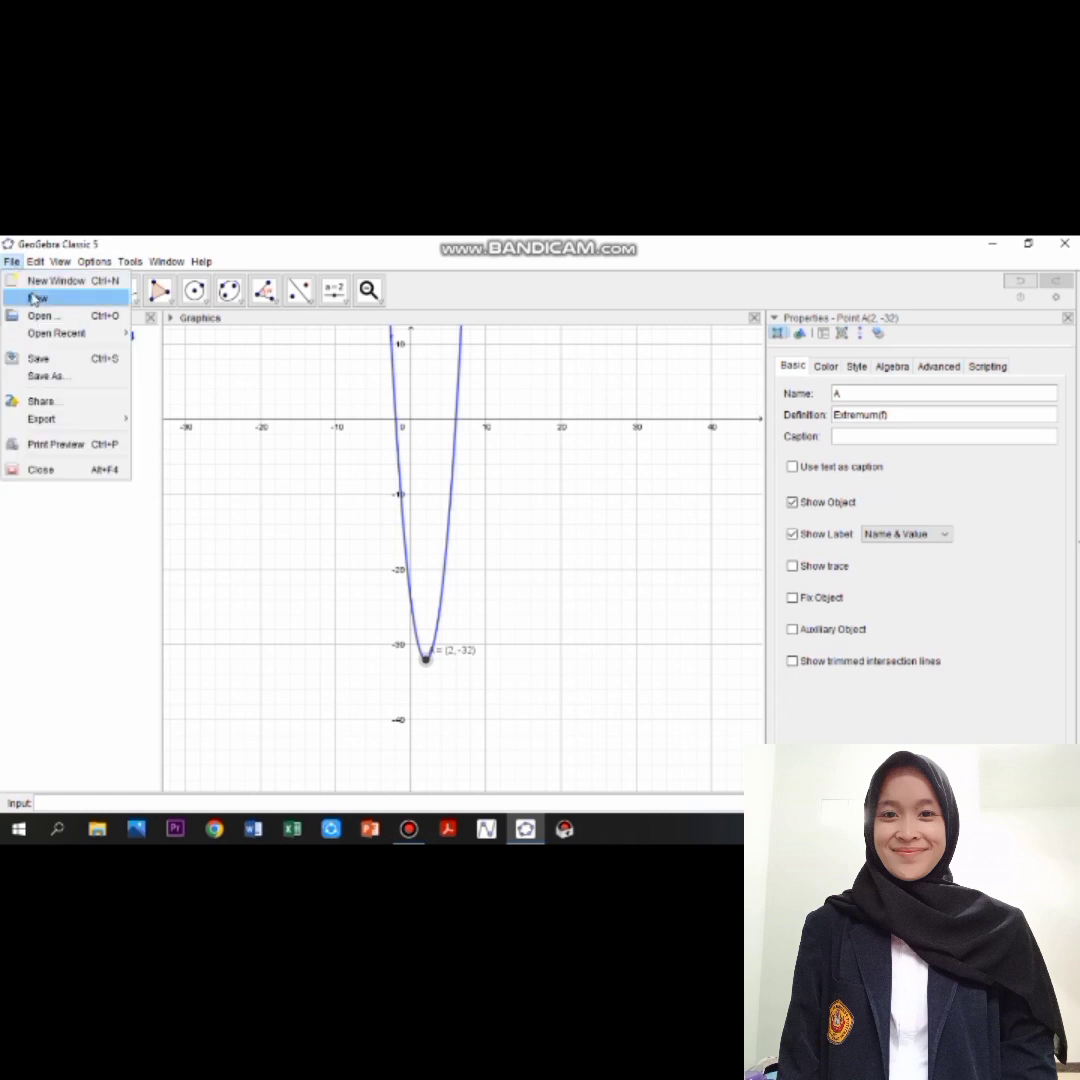
pyautogui.click(37, 298)
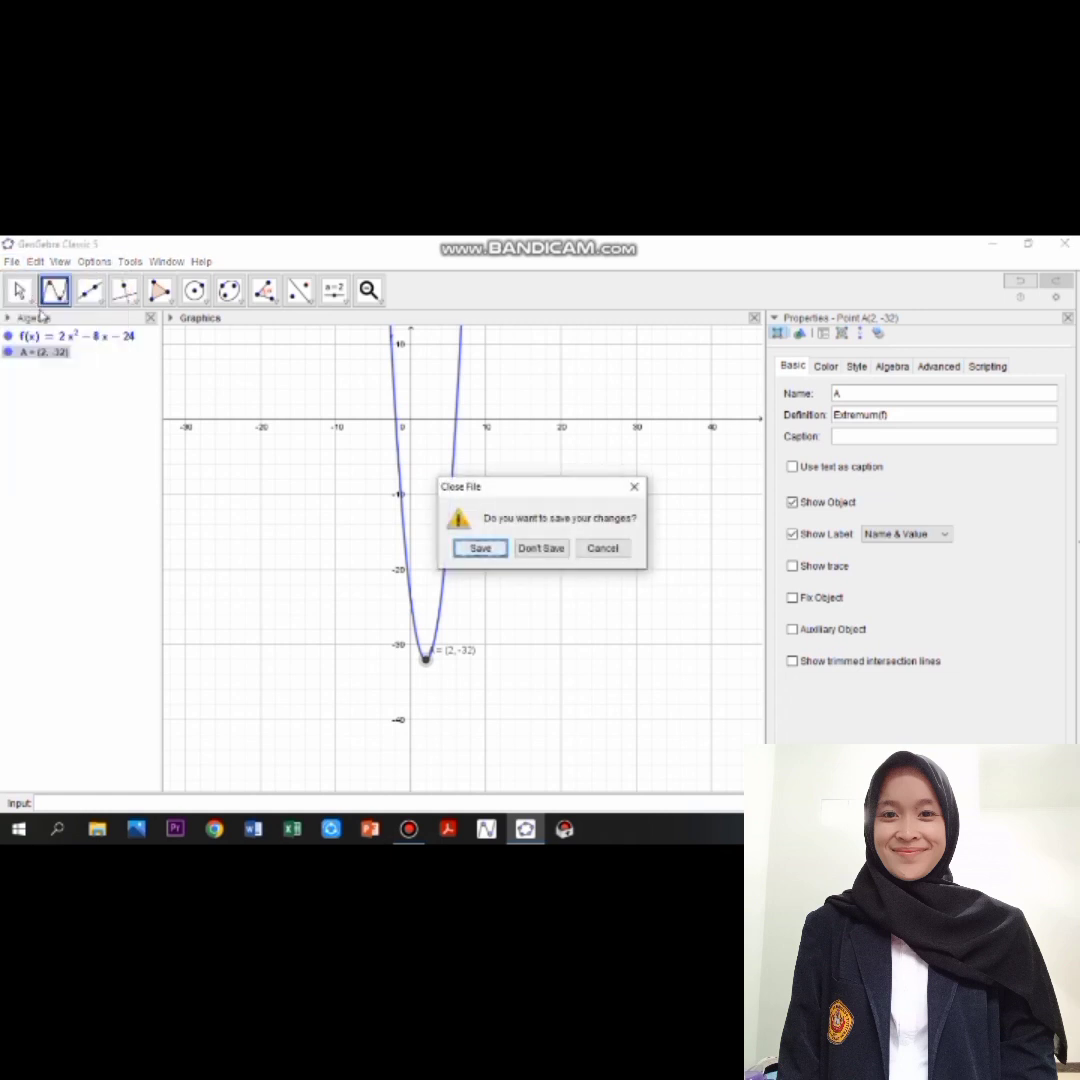
pyautogui.click(538, 548)
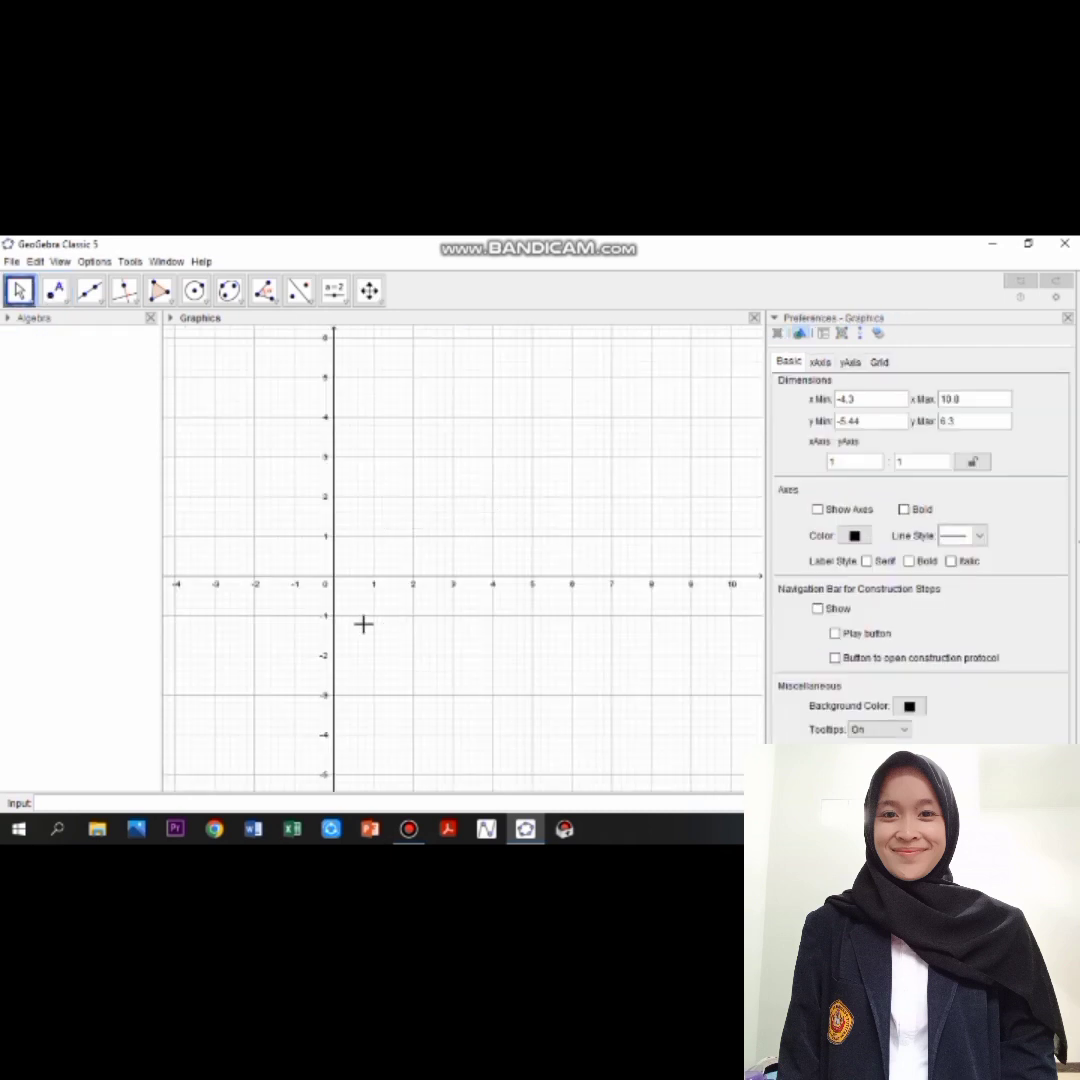
pyautogui.click(1067, 317)
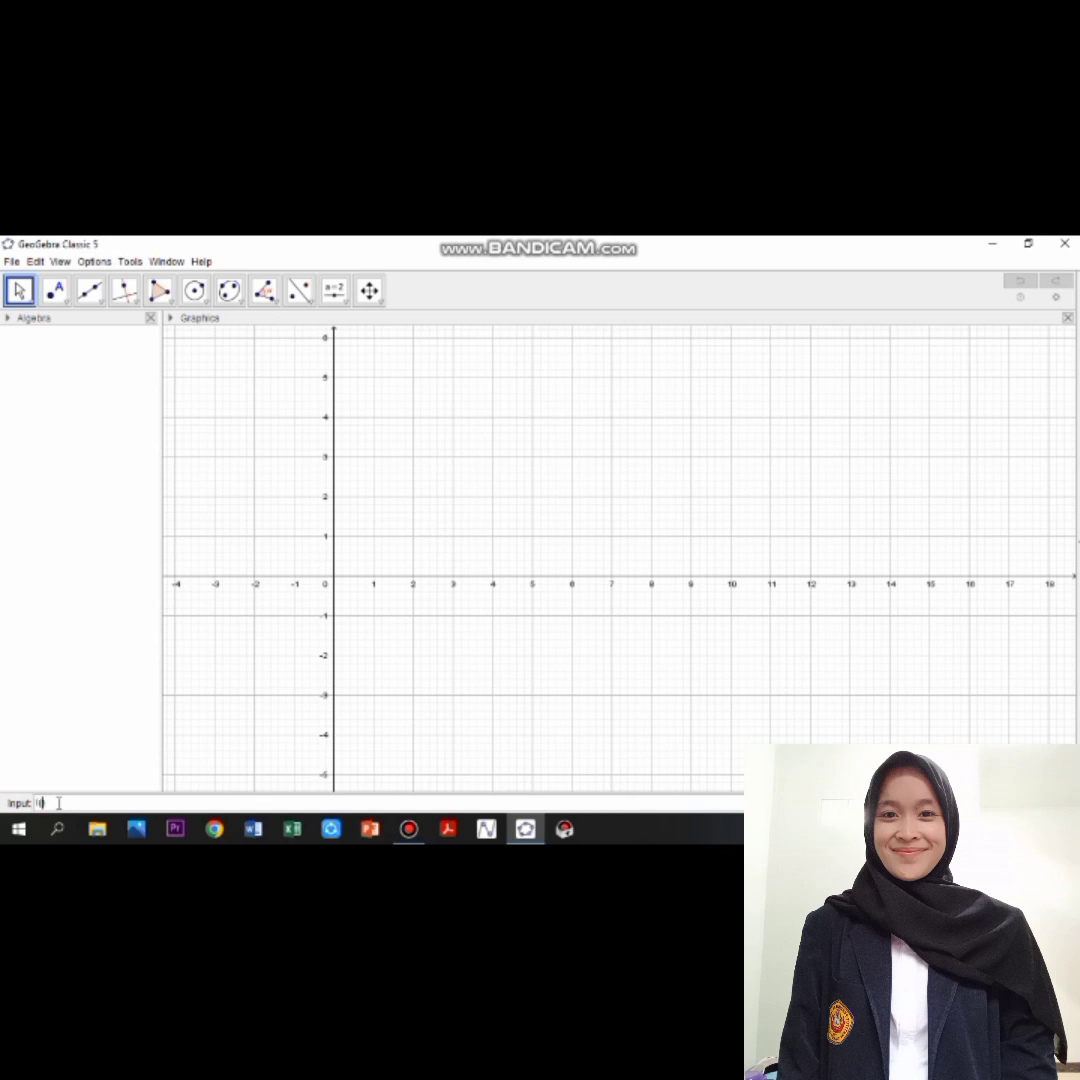
# - Plot the cubic function f(x)=x³-2x²-5x+6 in the empty worksheet
pyautogui.write('x')
pyautogui.write('=x')
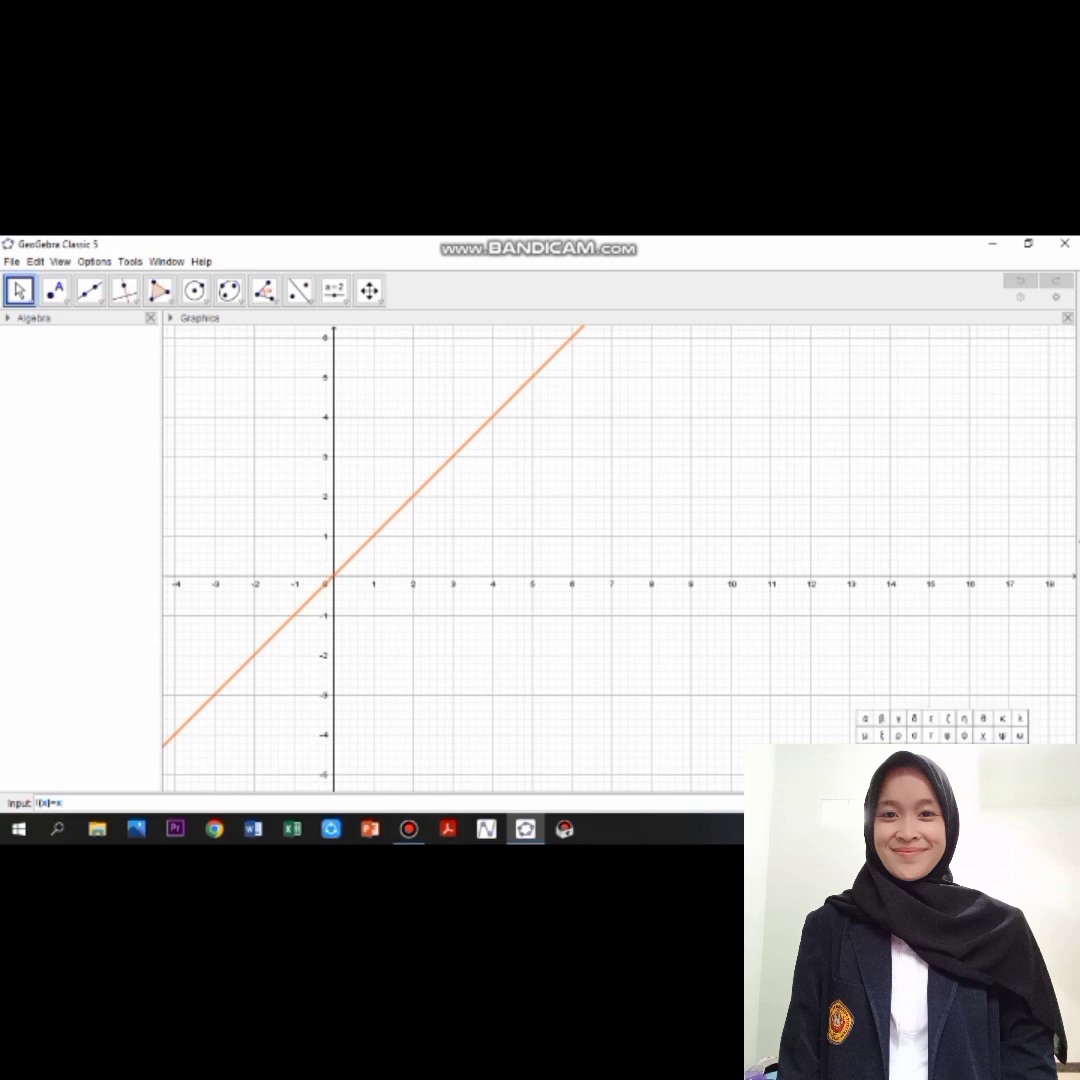
pyautogui.write('^3')
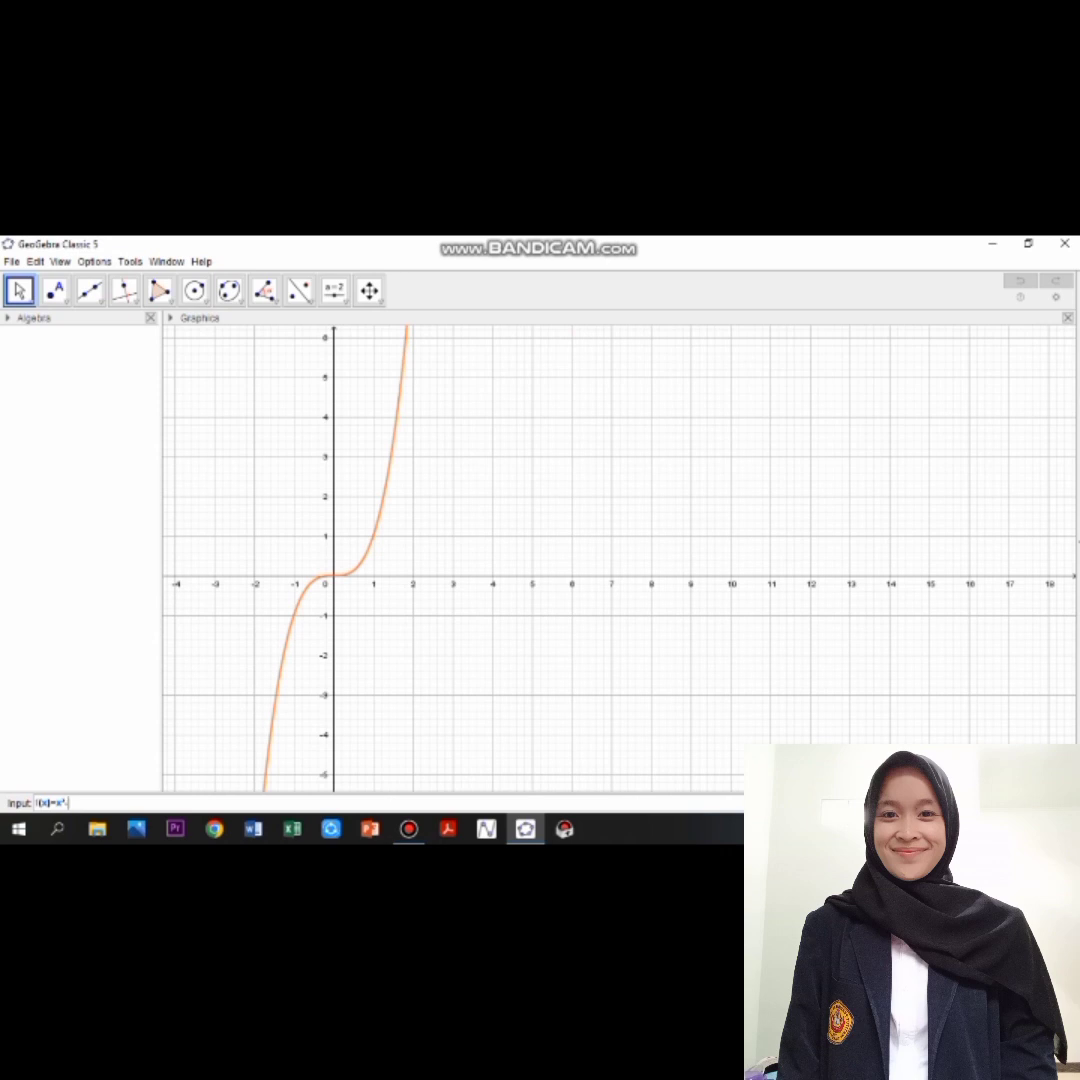
pyautogui.write('-2x')
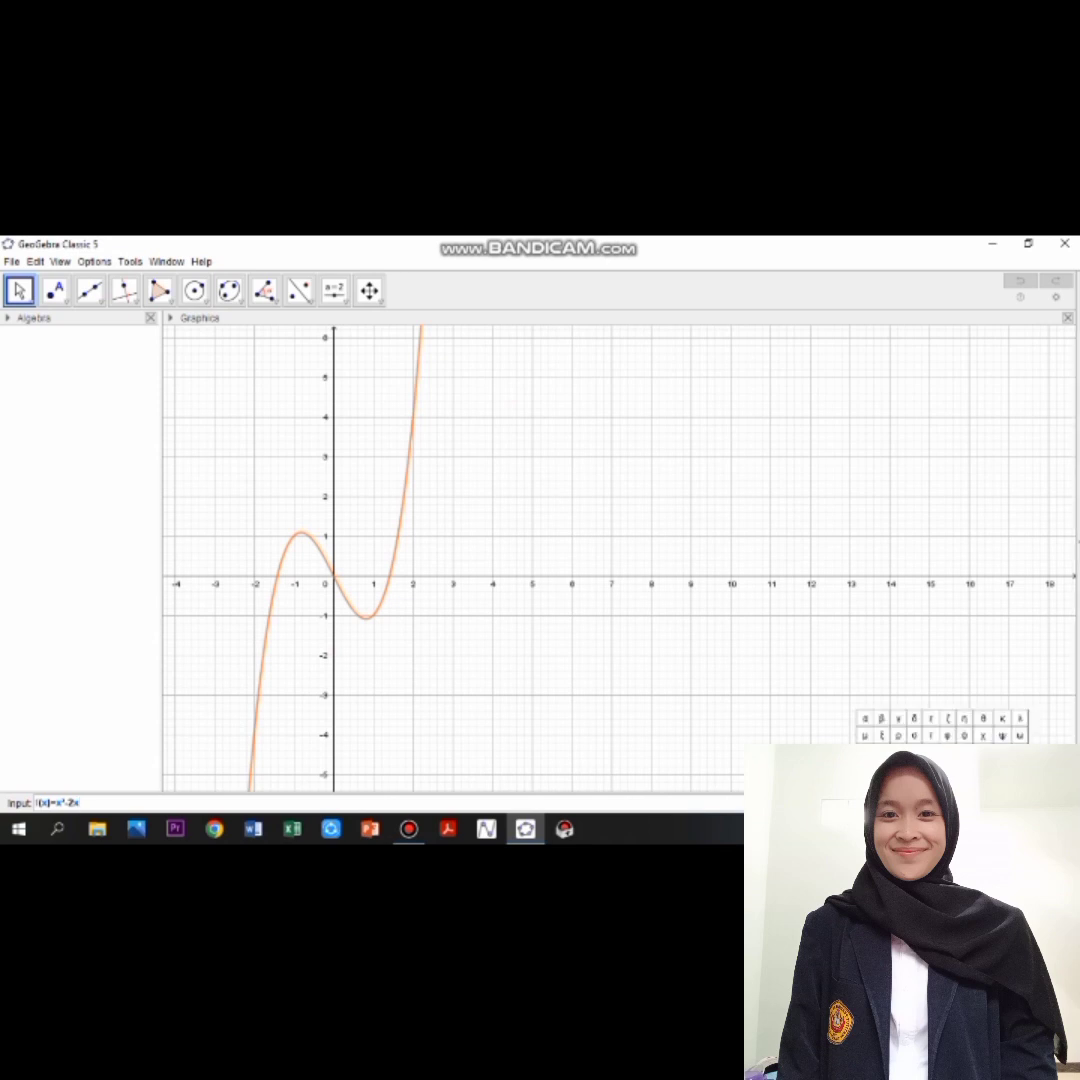
pyautogui.write('^2')
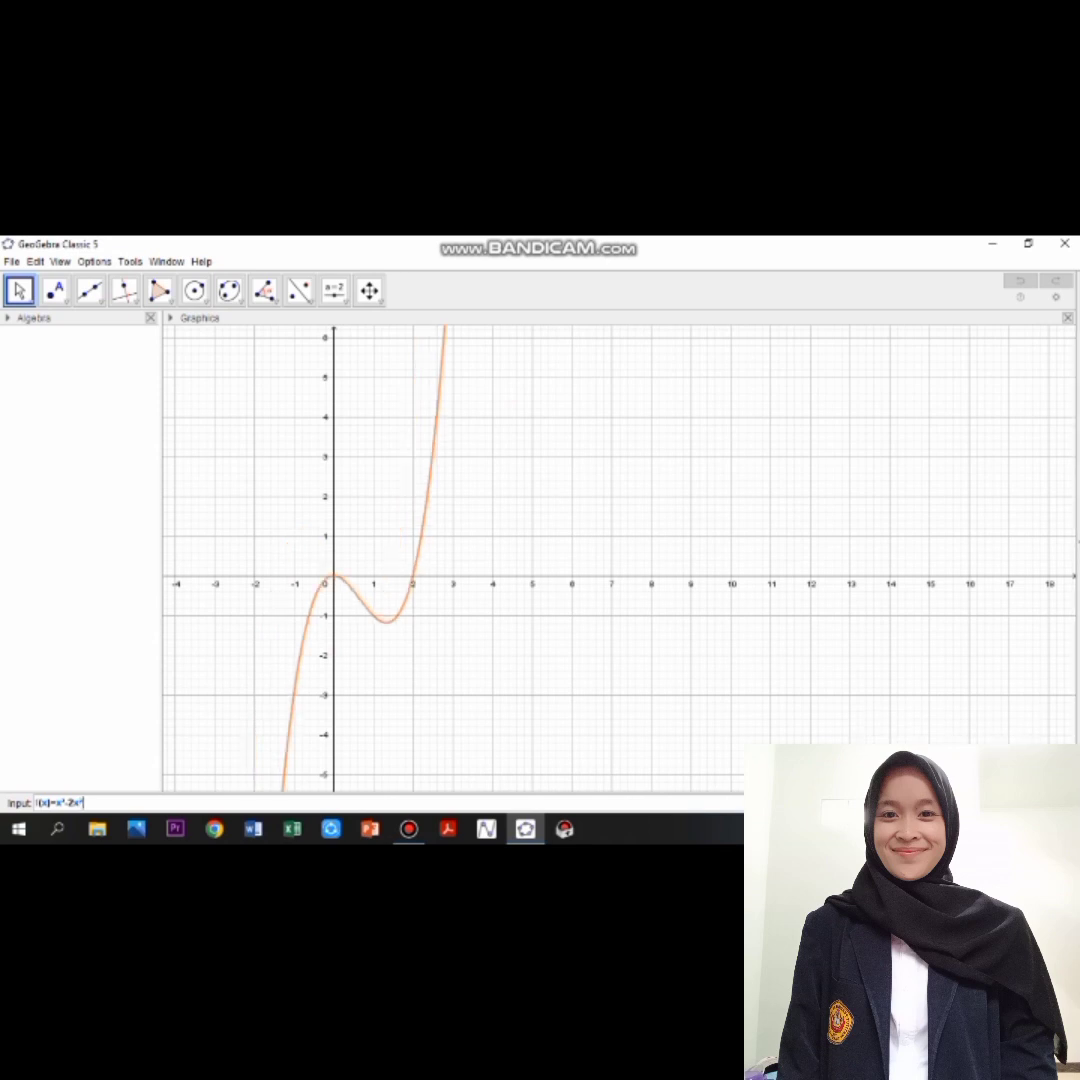
pyautogui.write('-5x')
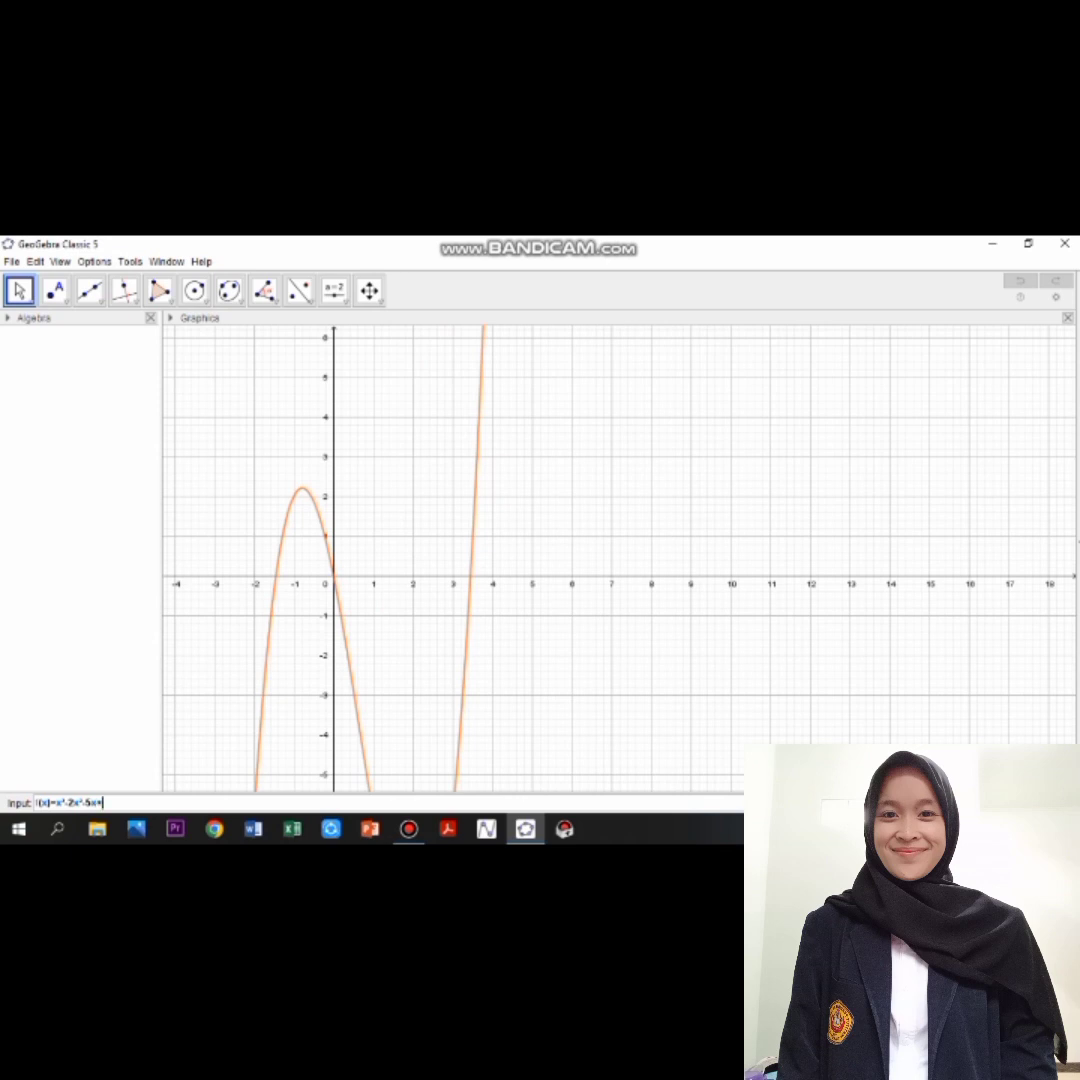
pyautogui.write('+6')
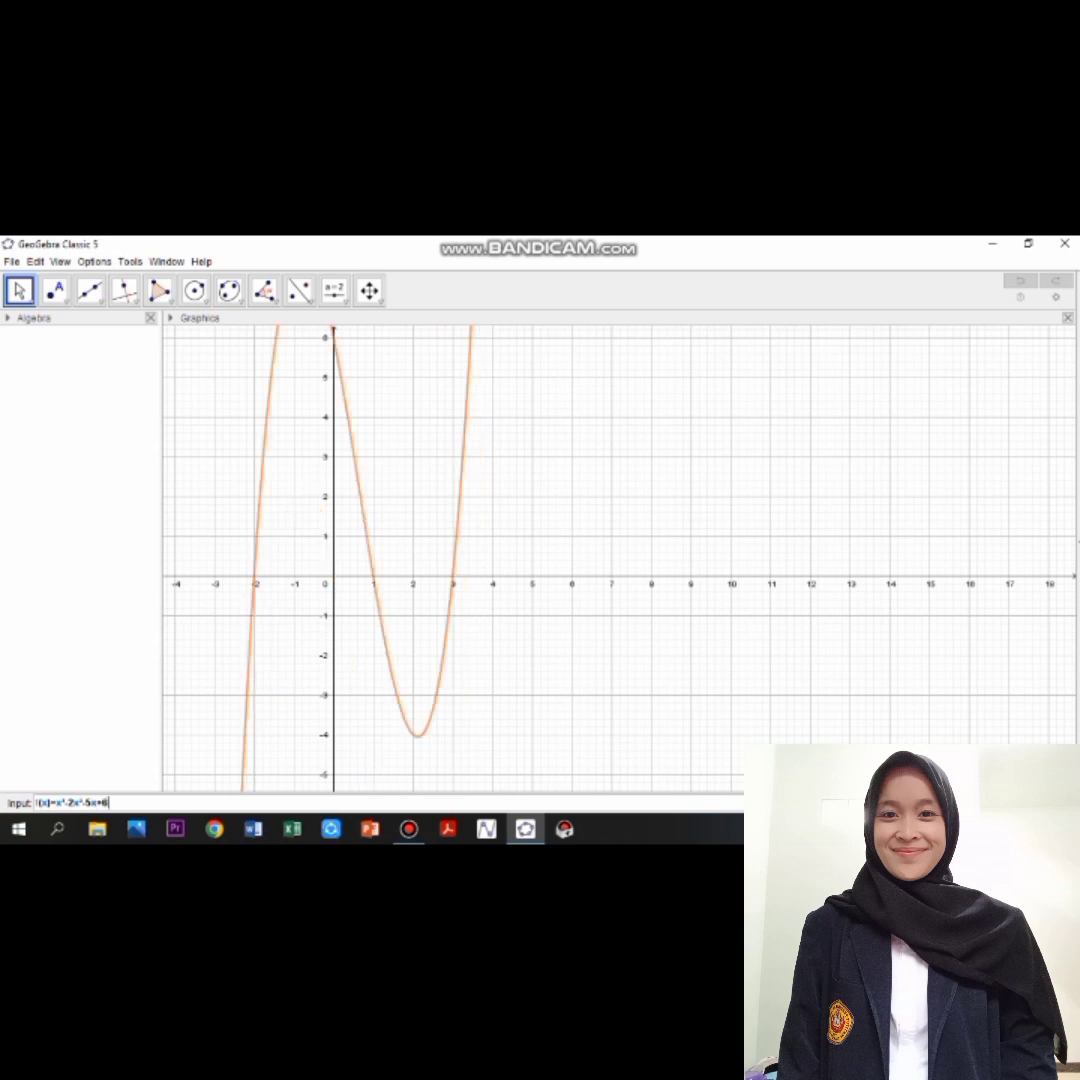
pyautogui.press('Return')
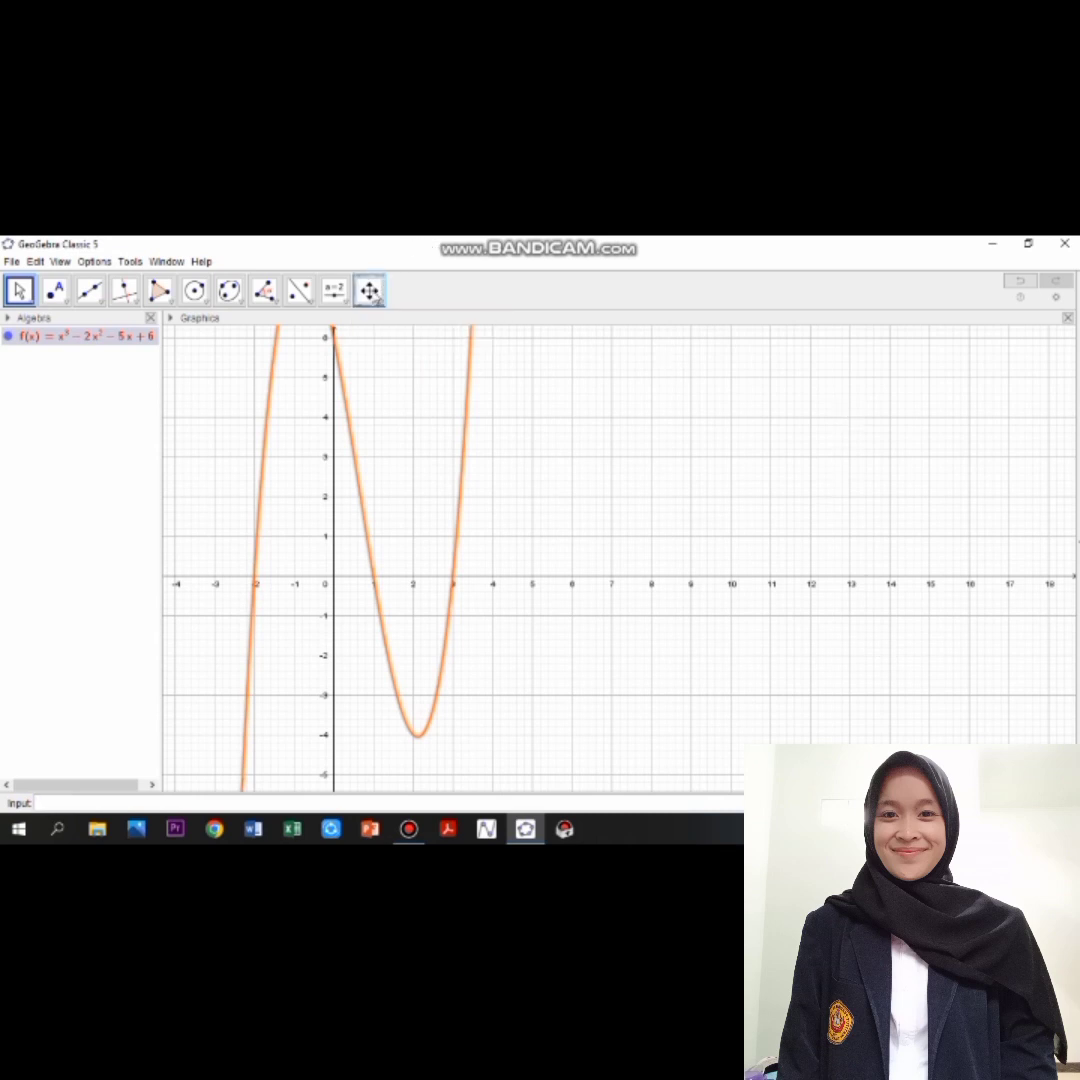
# - Mark both turning points of the cubic curve with the Extremum tool
pyautogui.click(369, 290)
pyautogui.scroll(-5, 426, 445)
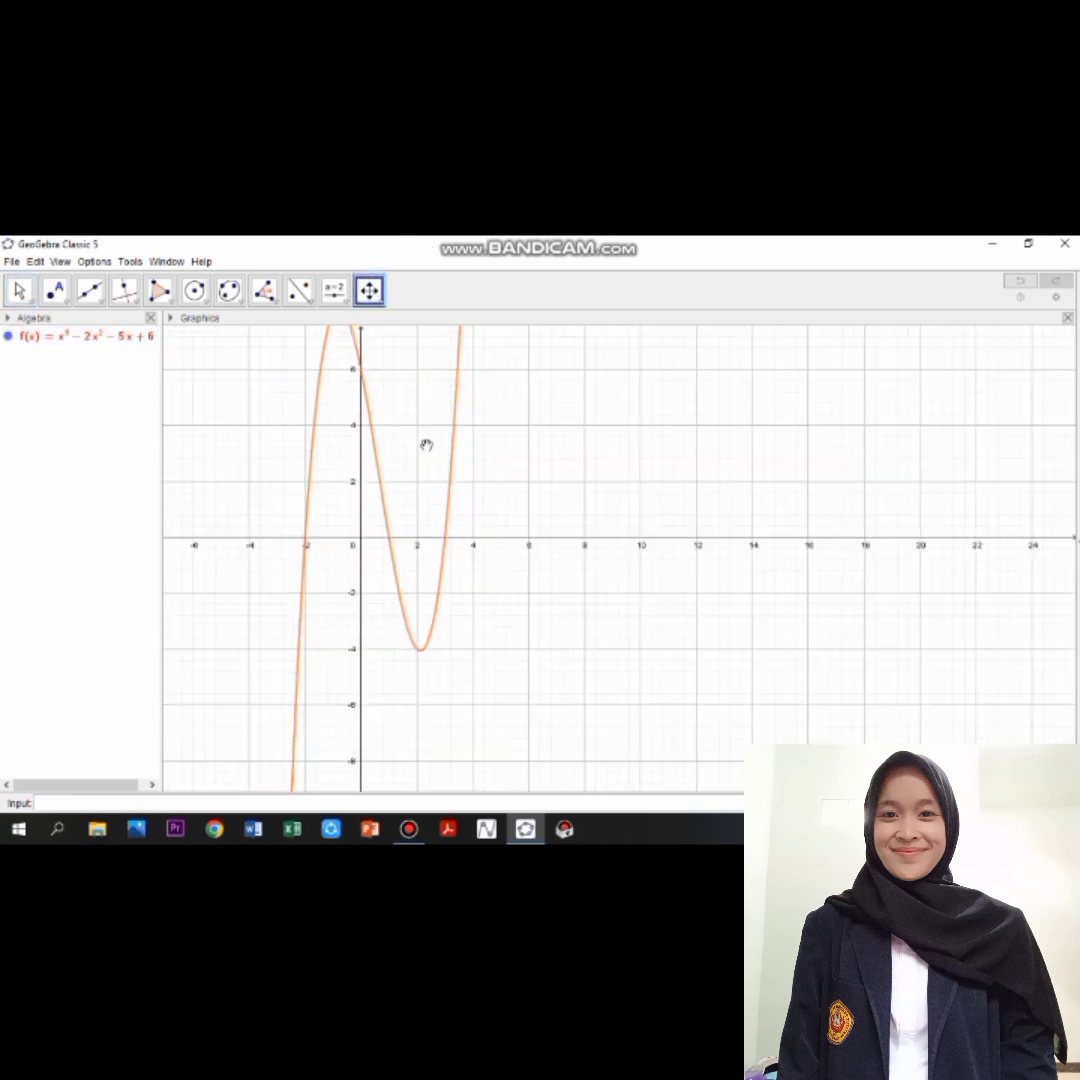
pyautogui.scroll(-2, 426, 445)
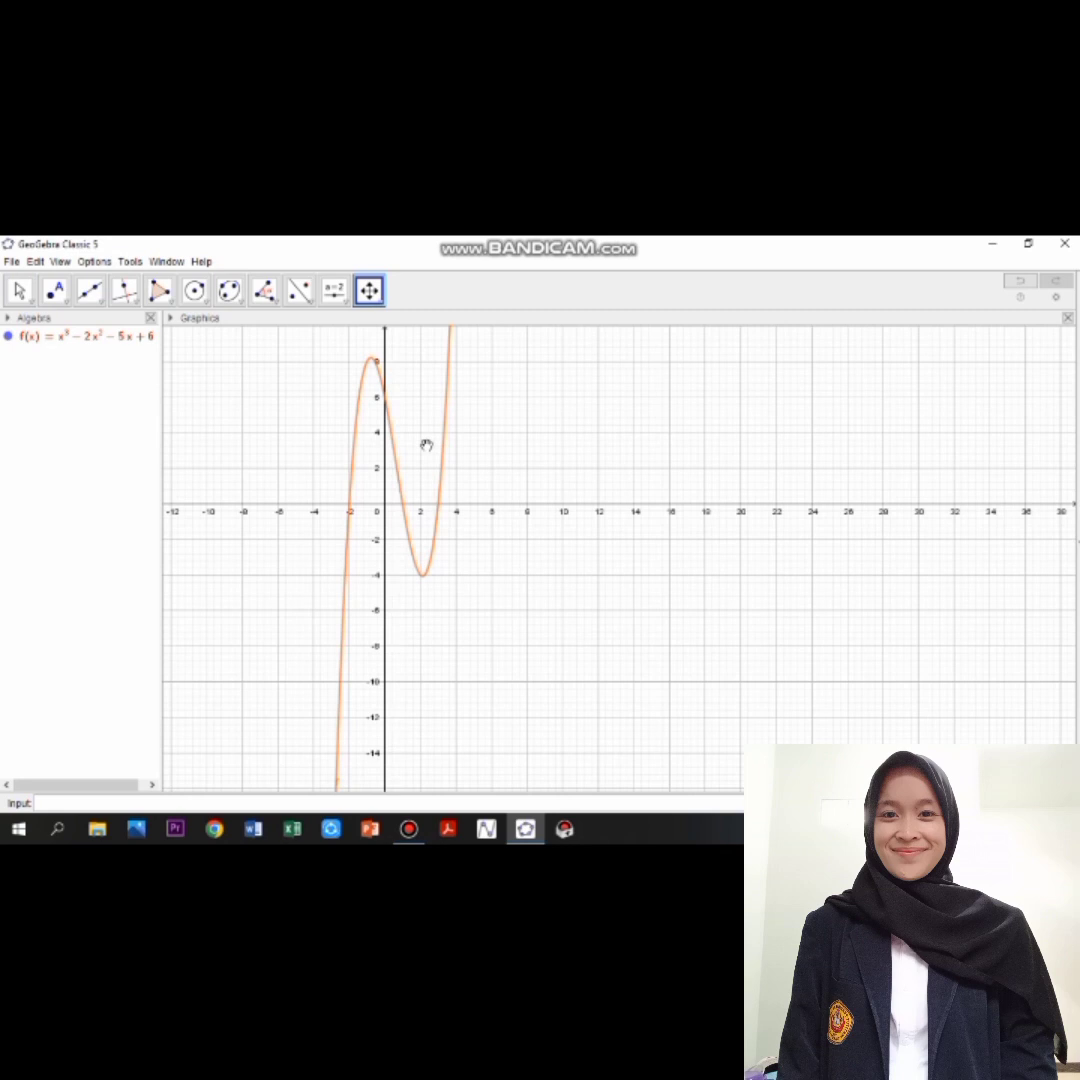
pyautogui.scroll(-2, 426, 445)
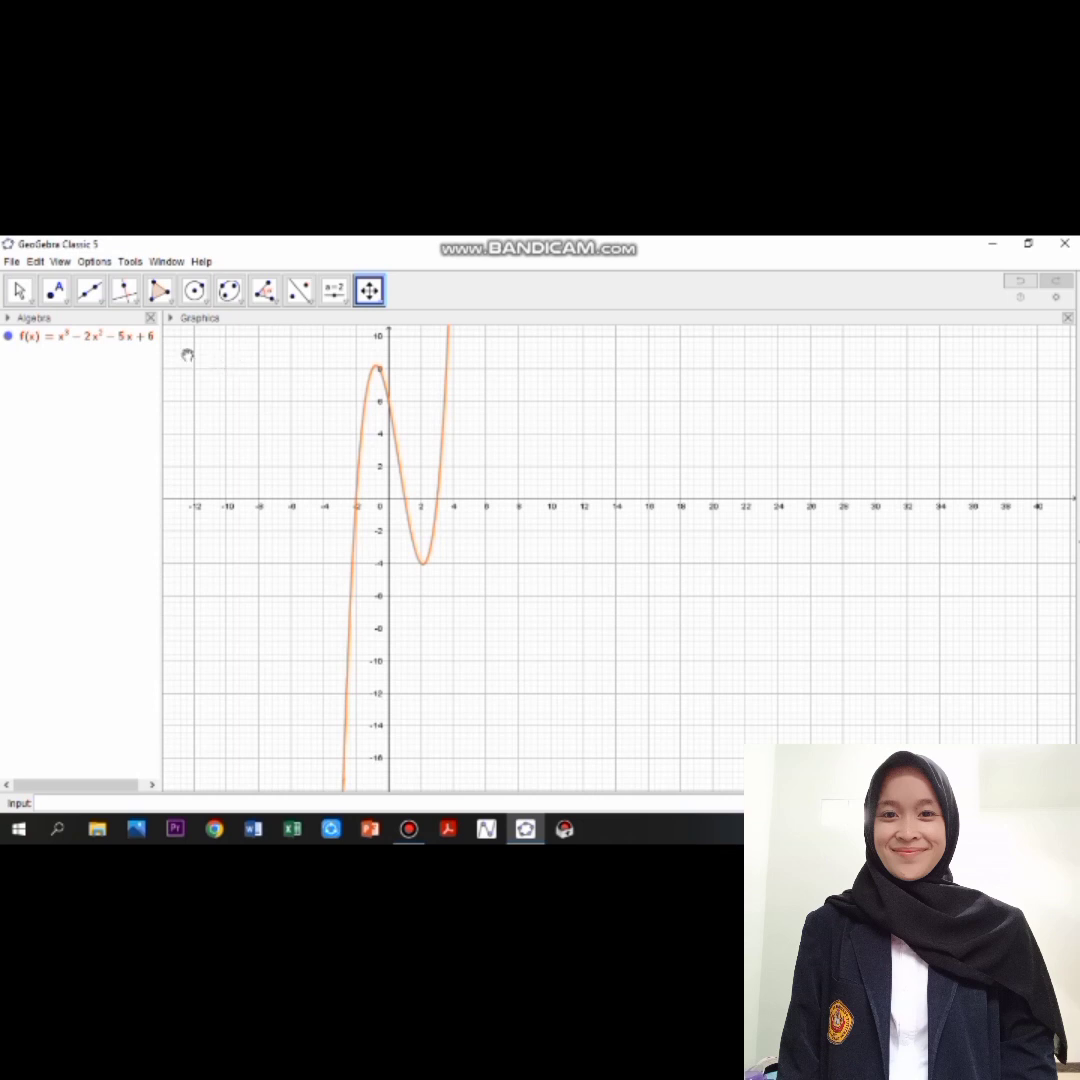
pyautogui.click(62, 292)
pyautogui.click(62, 292)
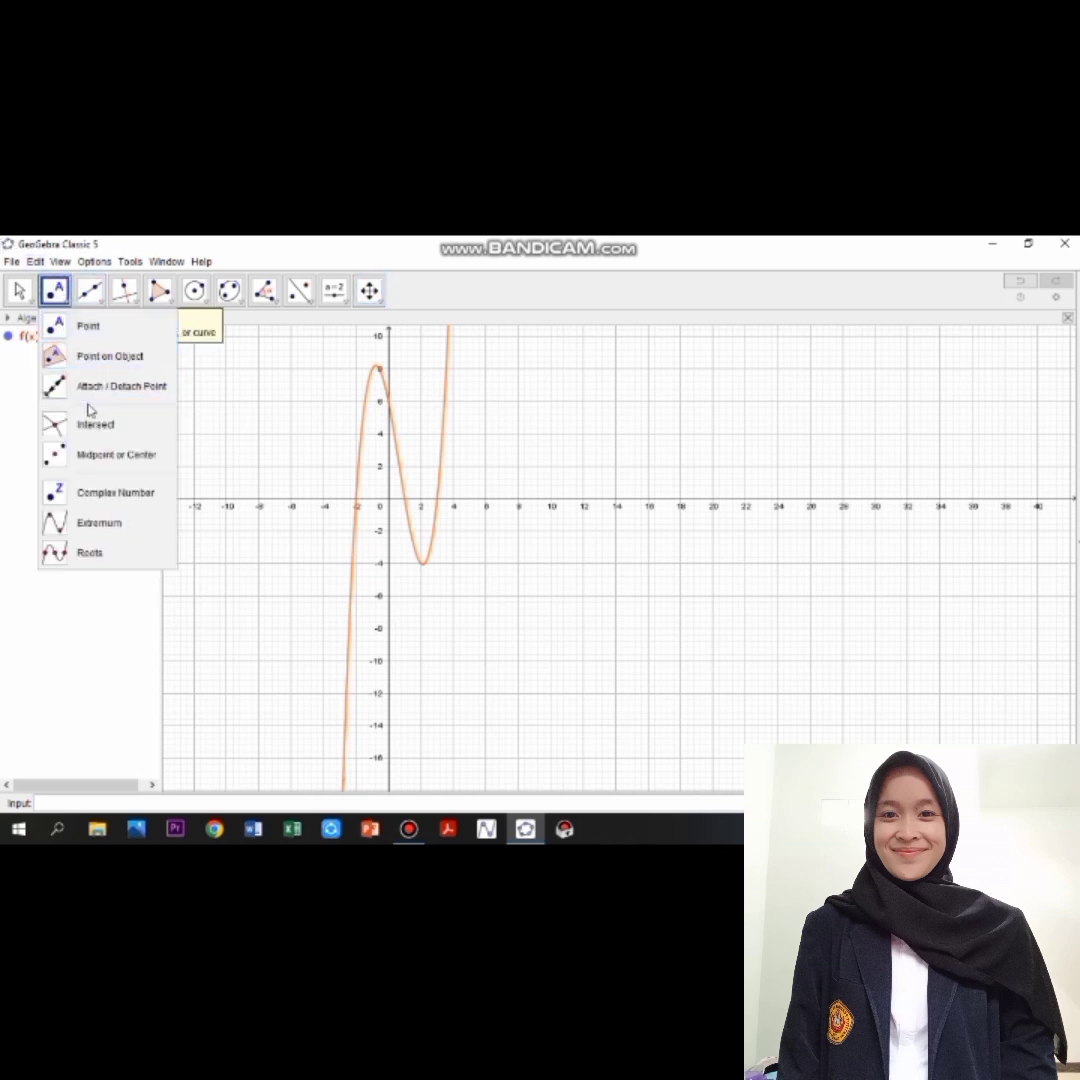
pyautogui.click(98, 522)
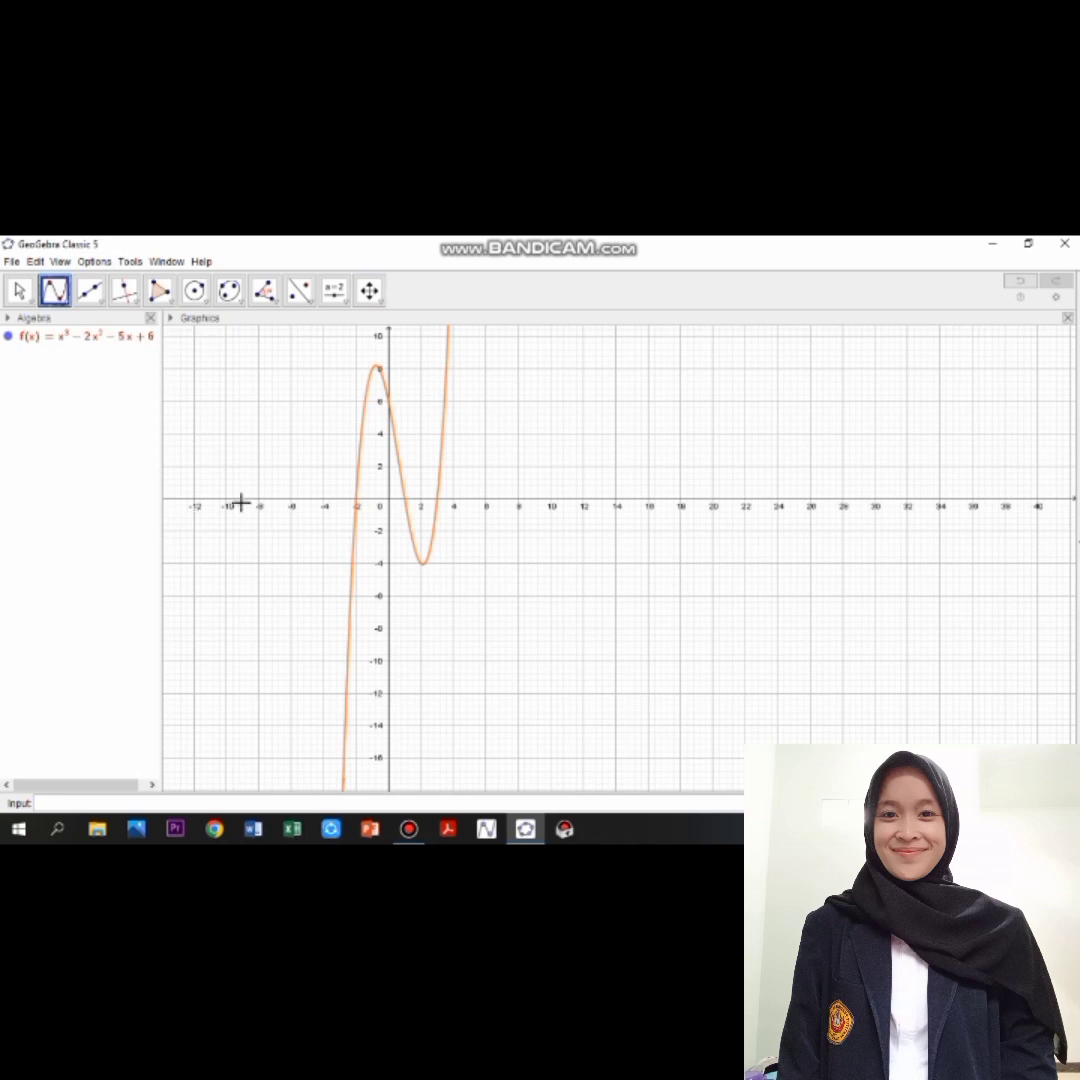
pyautogui.click(403, 484)
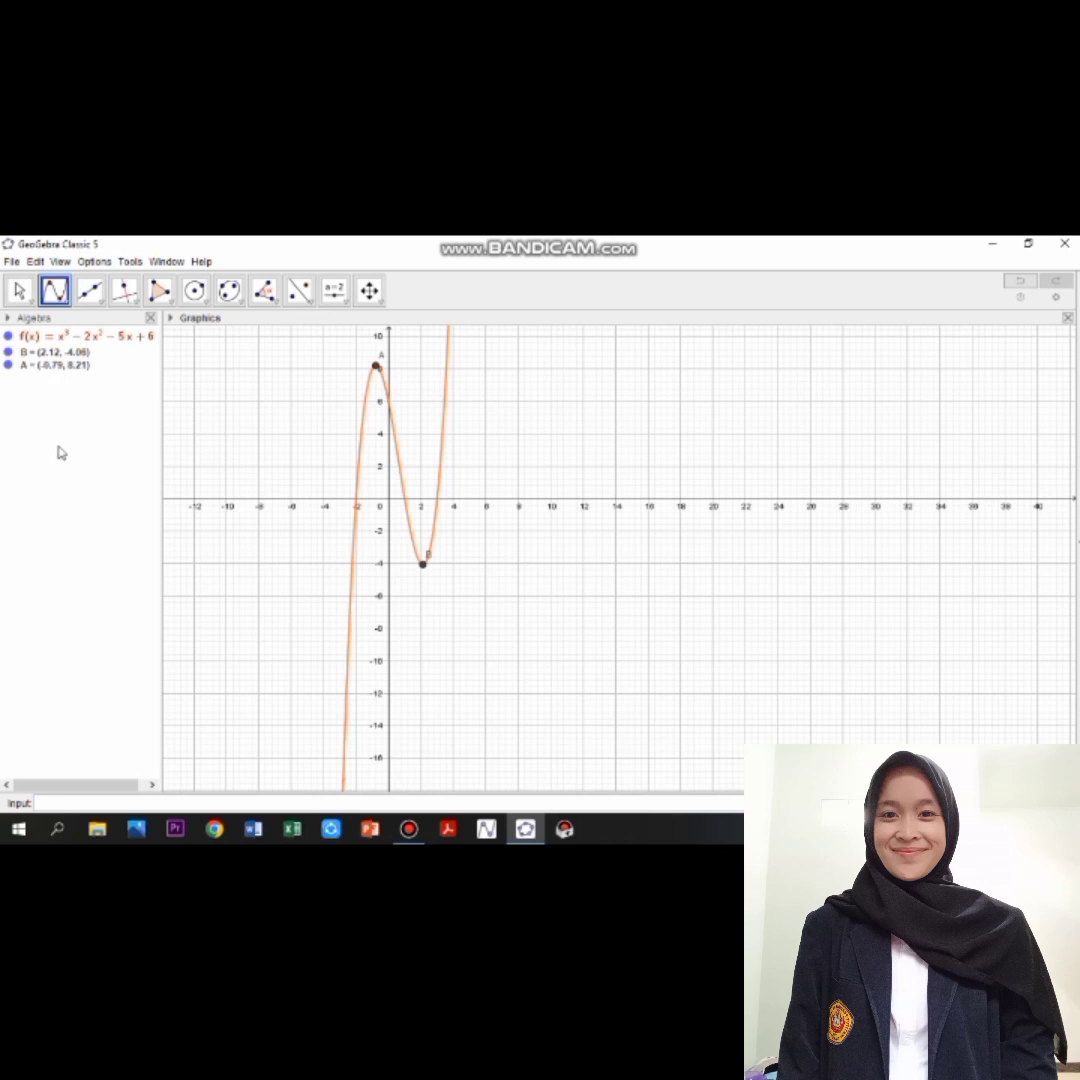
# - Set the label of the cubic's local maximum, point A, to show Name & Value
pyautogui.rightClick(377, 368)
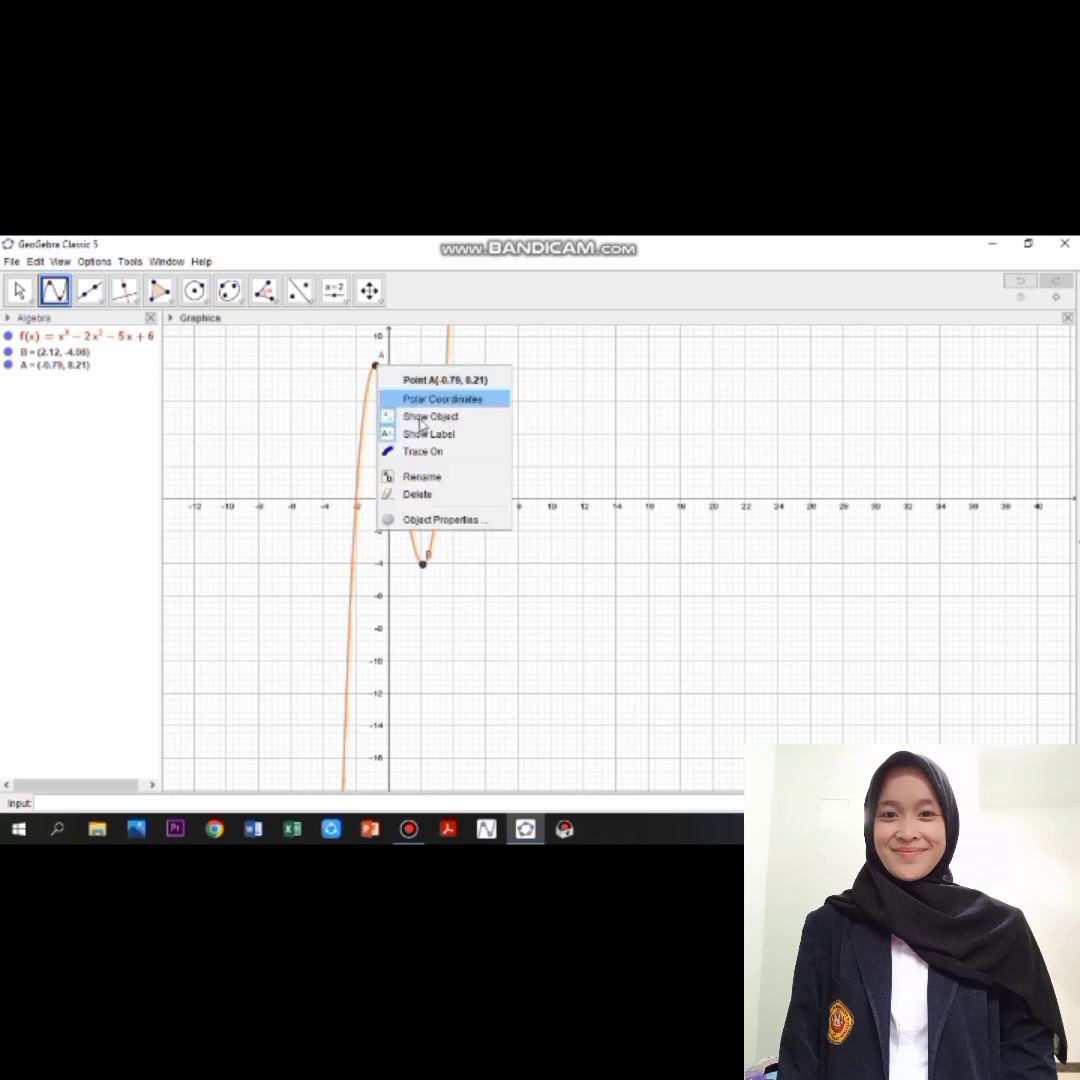
pyautogui.click(463, 522)
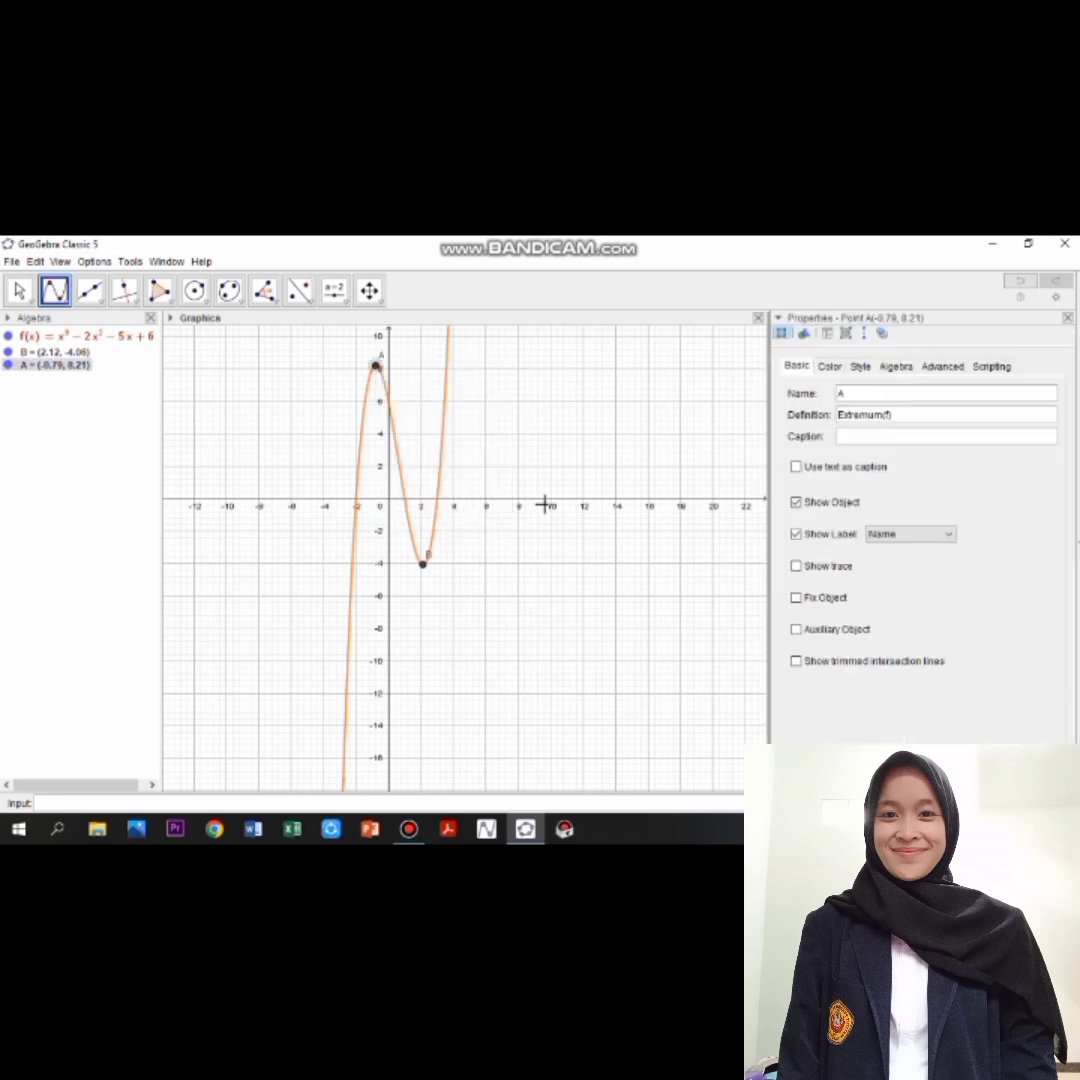
pyautogui.click(949, 534)
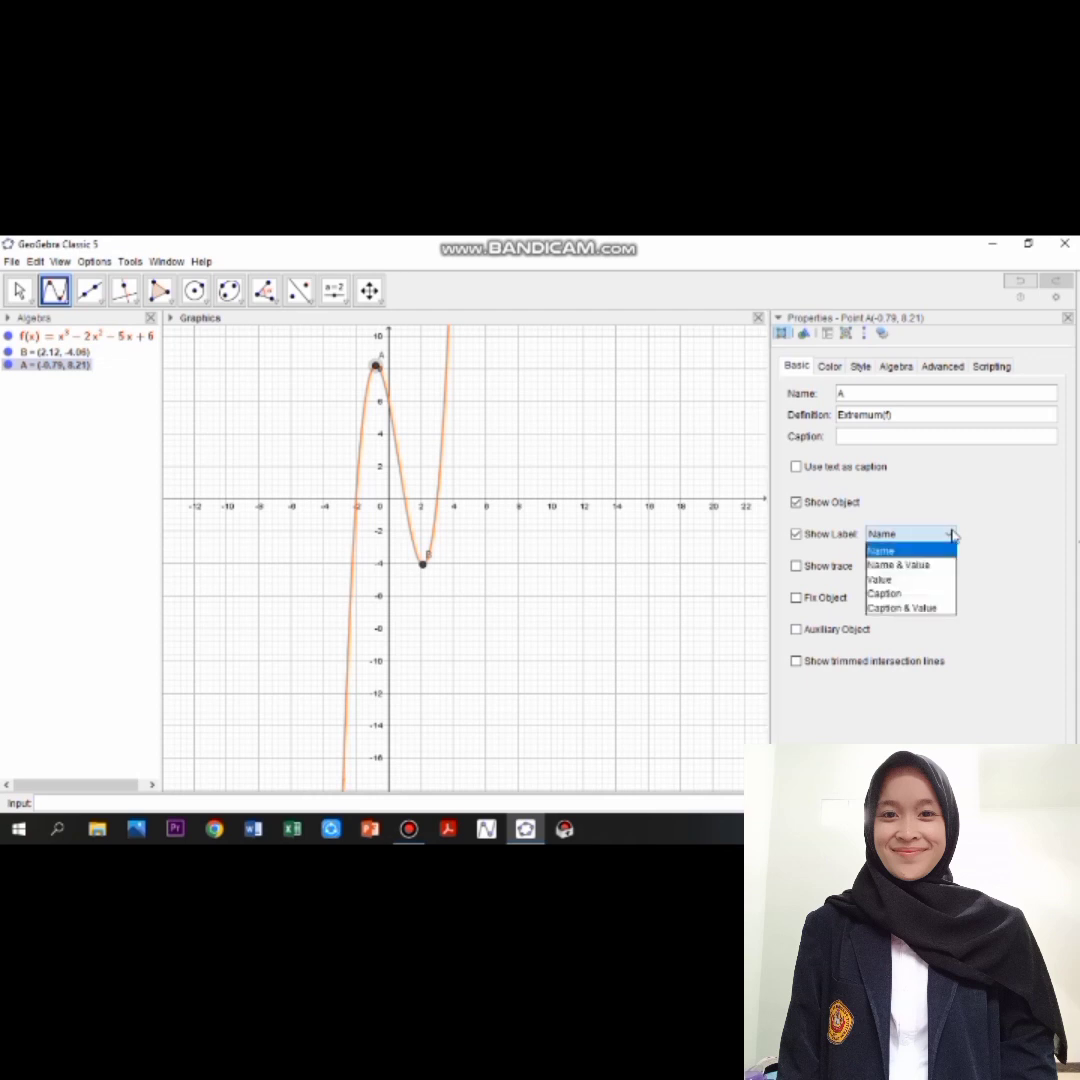
pyautogui.click(930, 568)
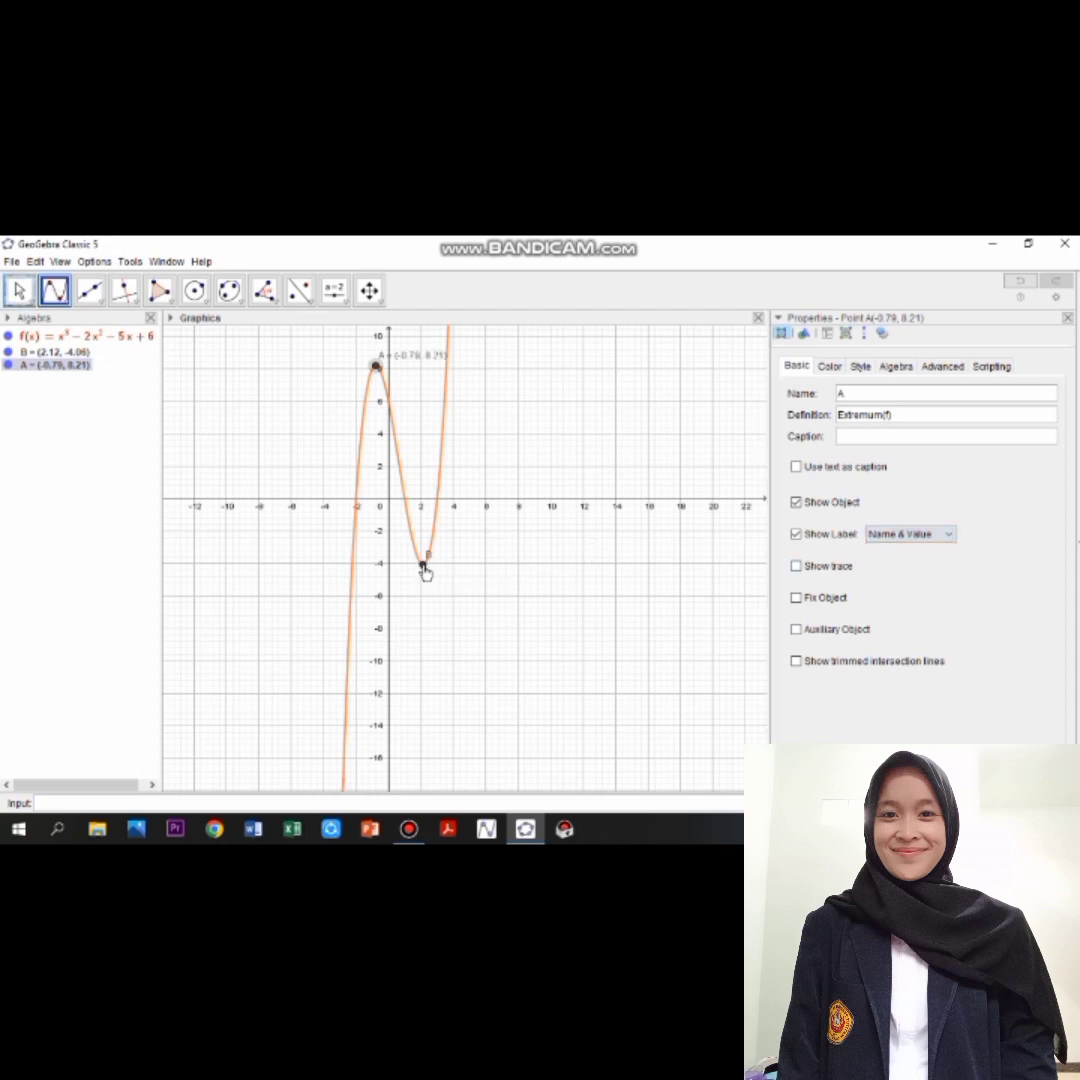
# - Set the label of the cubic's local minimum, point B, to show Name & Value
pyautogui.rightClick(424, 570)
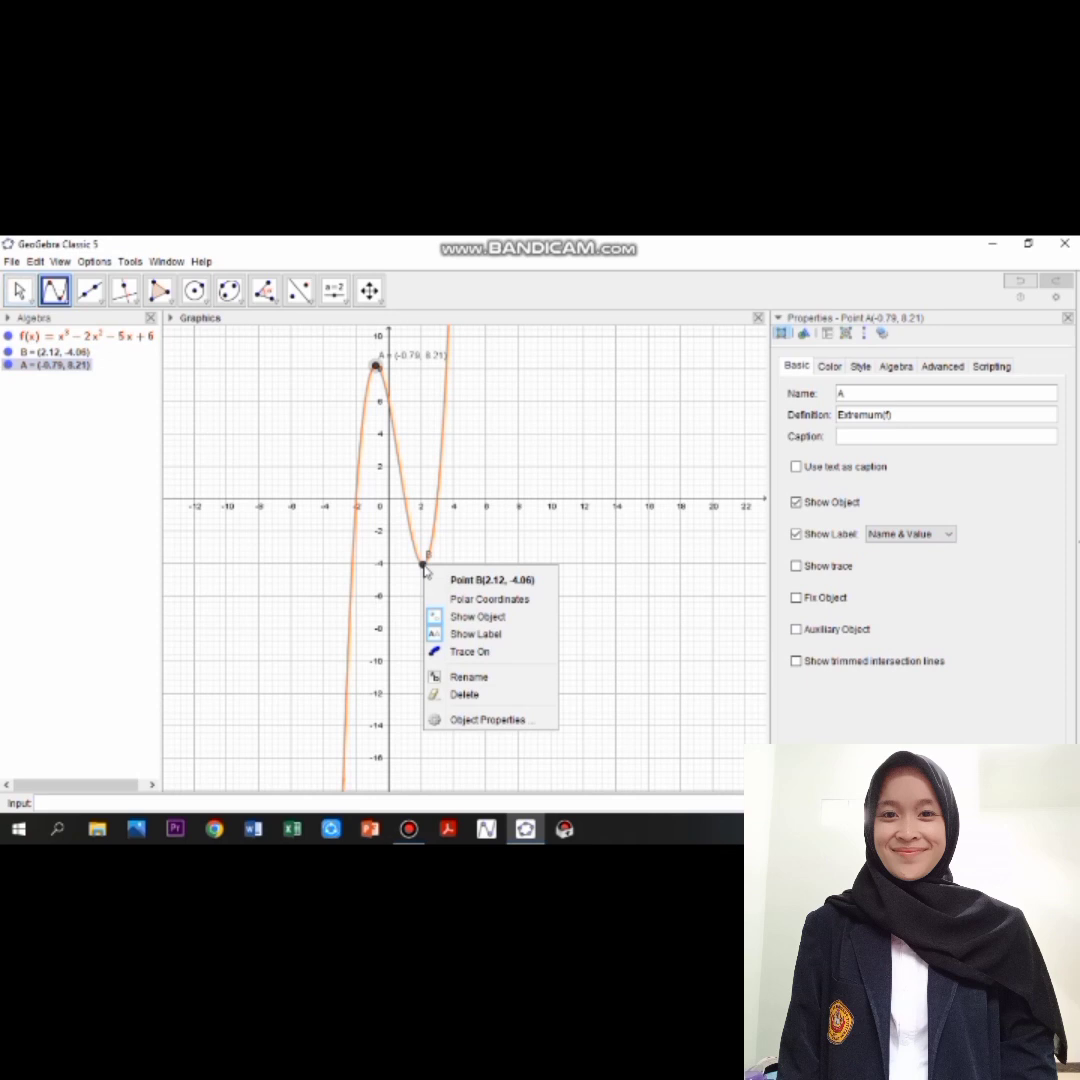
pyautogui.click(460, 718)
pyautogui.click(948, 537)
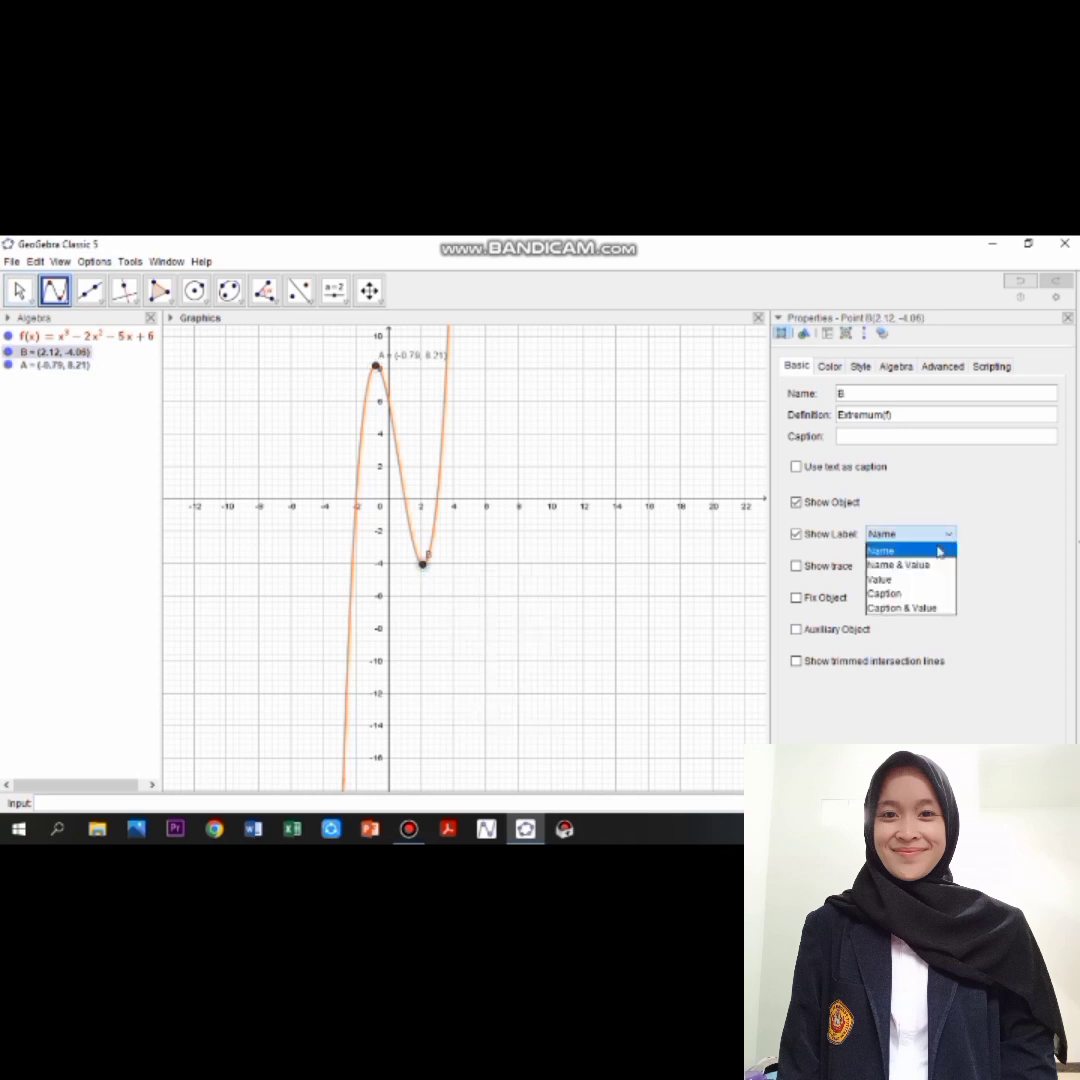
pyautogui.click(933, 566)
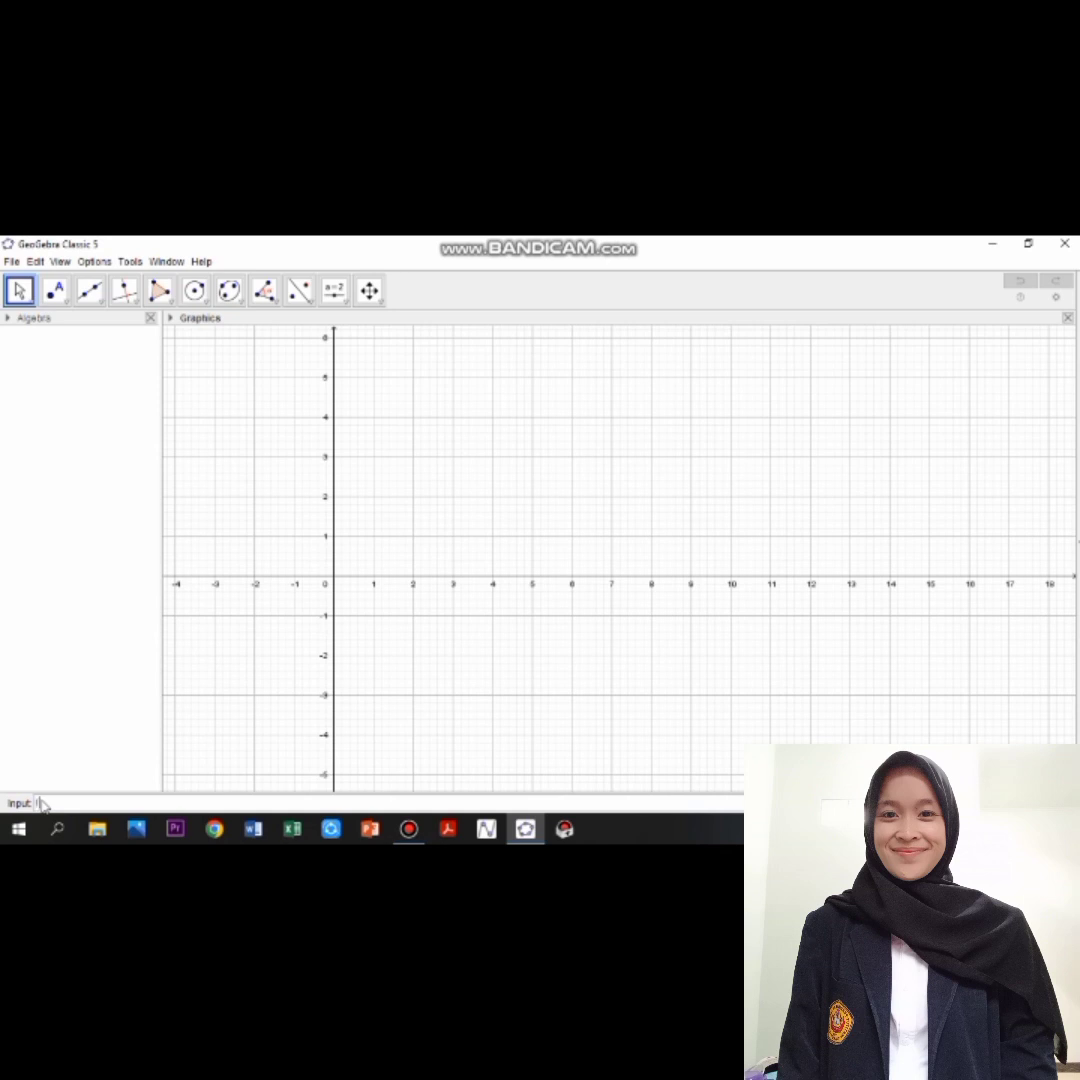
# - Plot the quadratic function f(x)=2x²+5x-6 in the empty worksheet
pyautogui.write('f(x)=2')
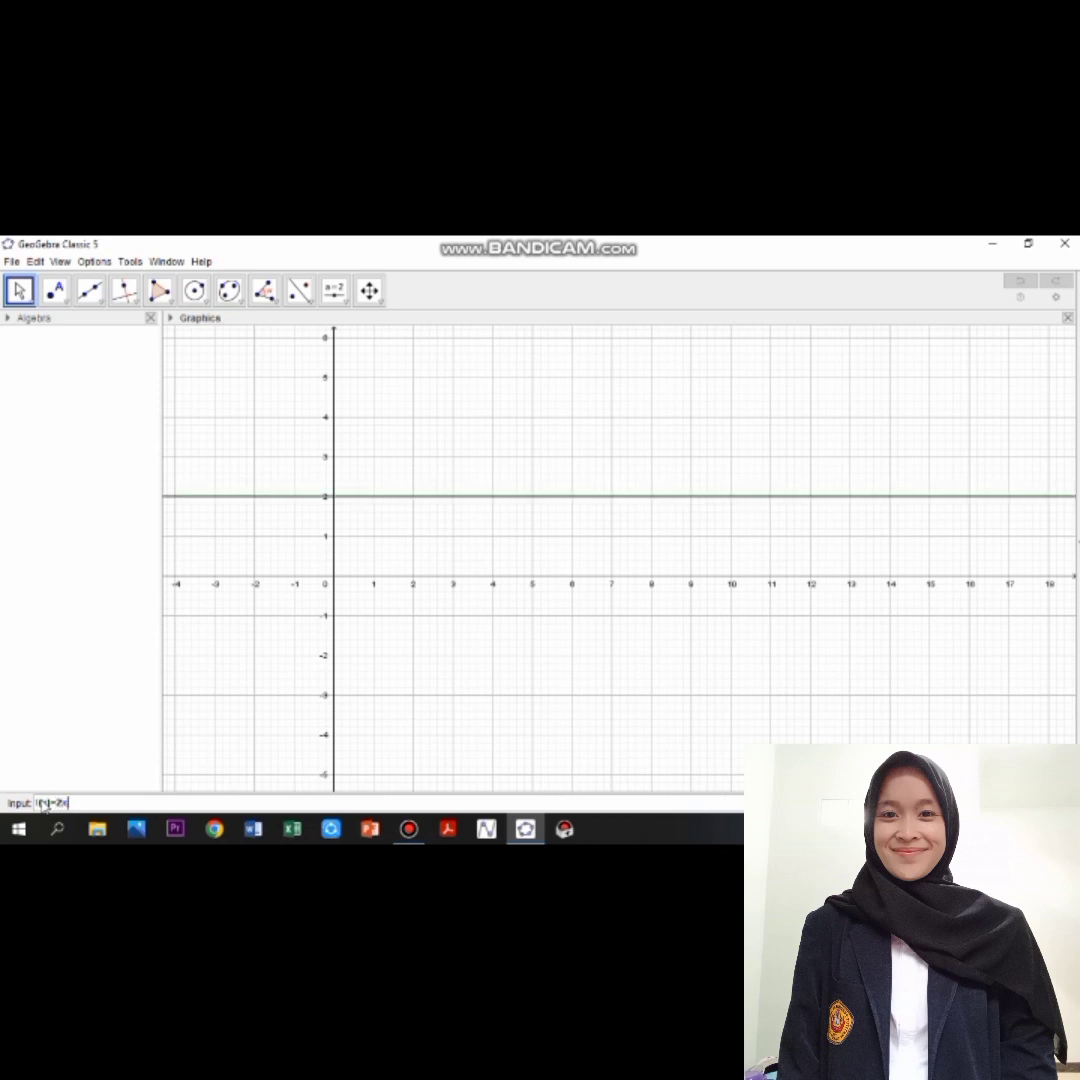
pyautogui.write('x')
pyautogui.press('BackSpace')
pyautogui.write('x')
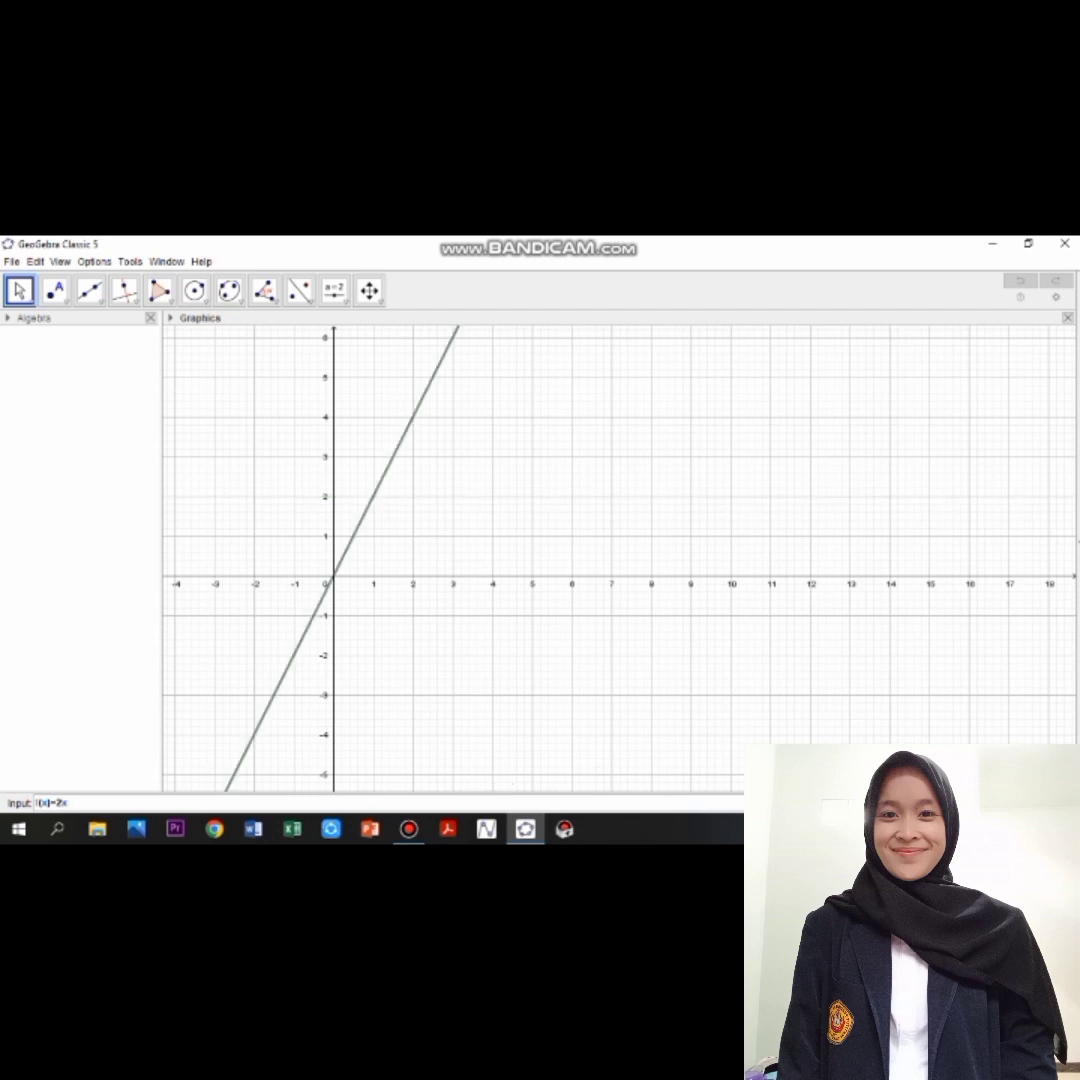
pyautogui.click(1020, 803)
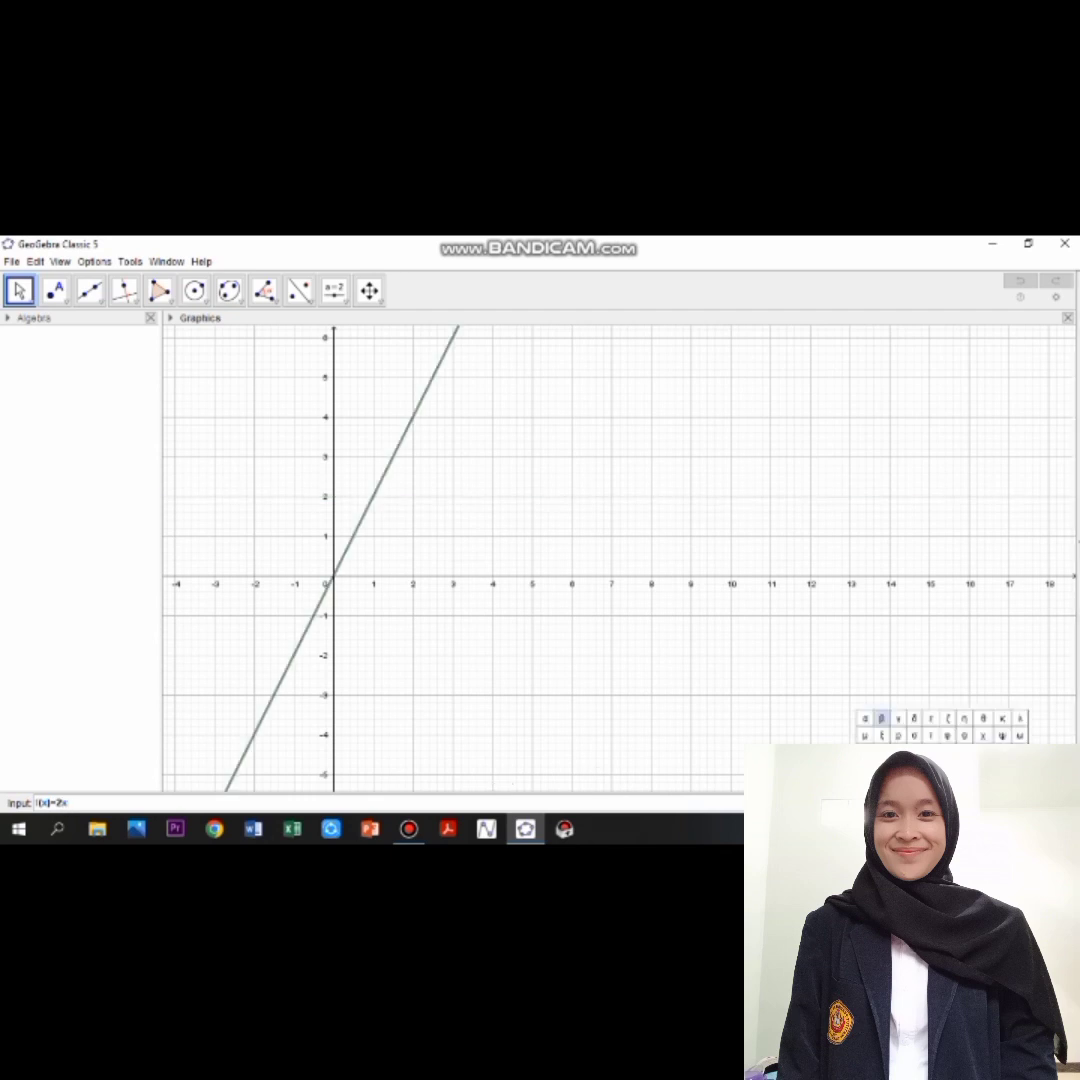
pyautogui.click(914, 786)
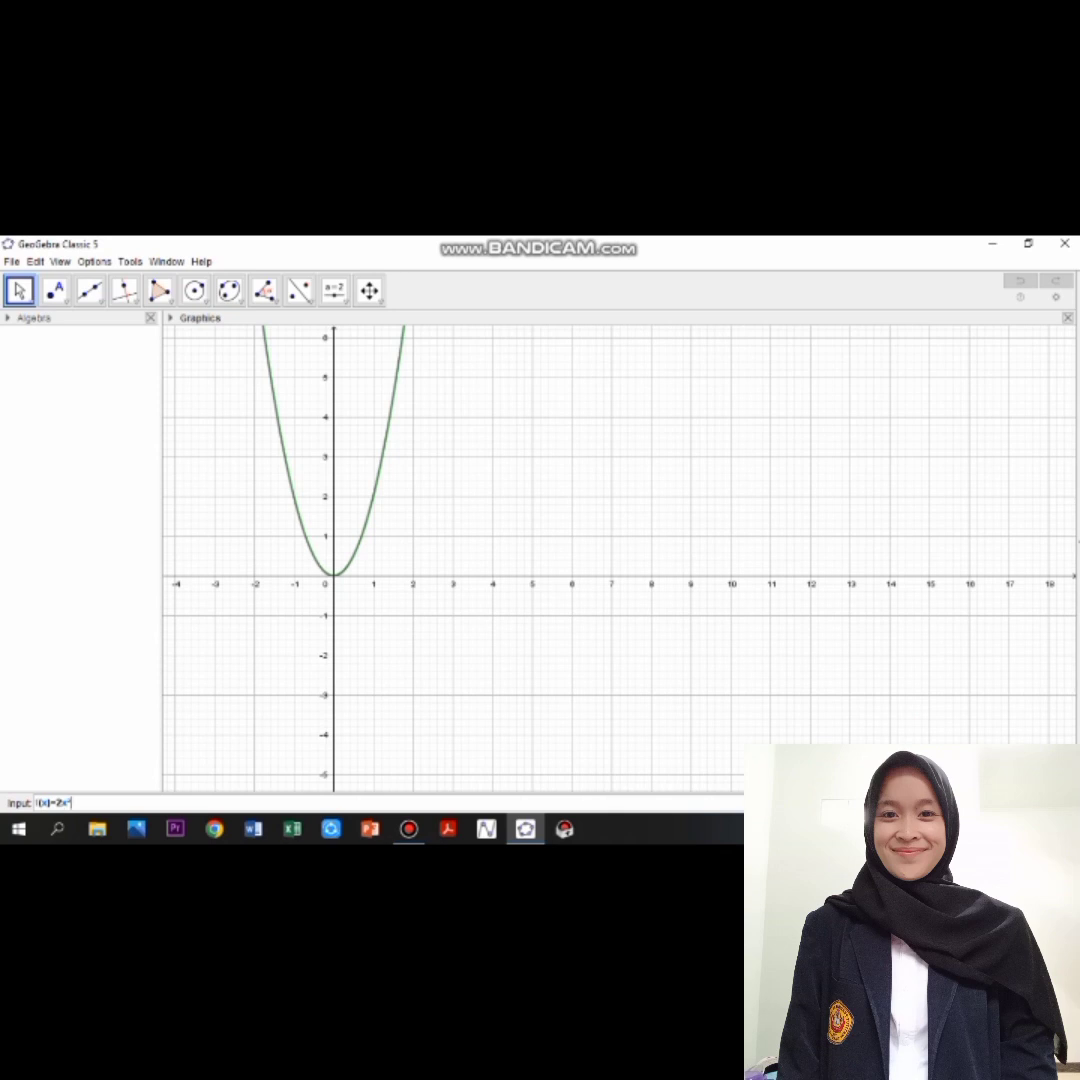
pyautogui.write('+5x')
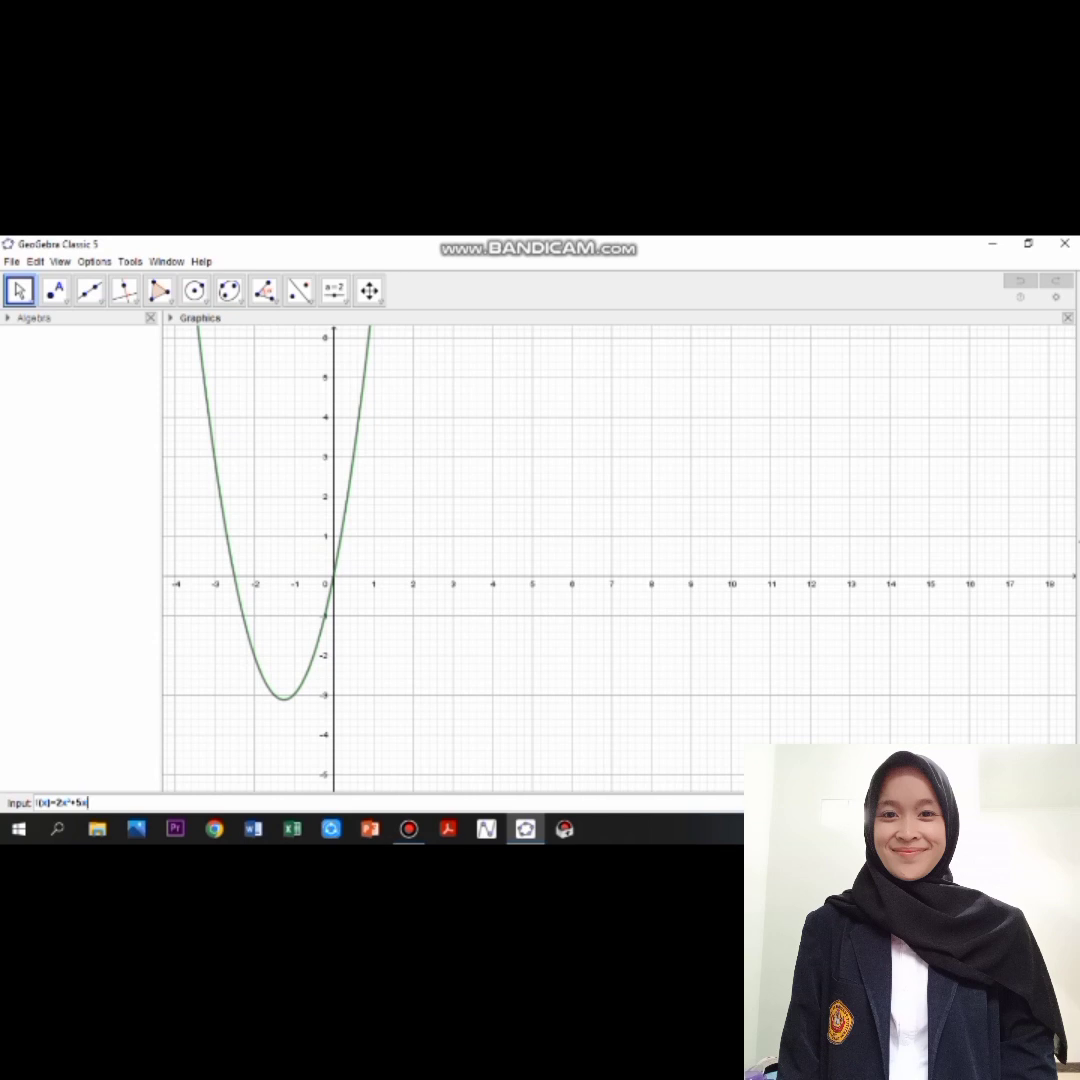
pyautogui.write('-6')
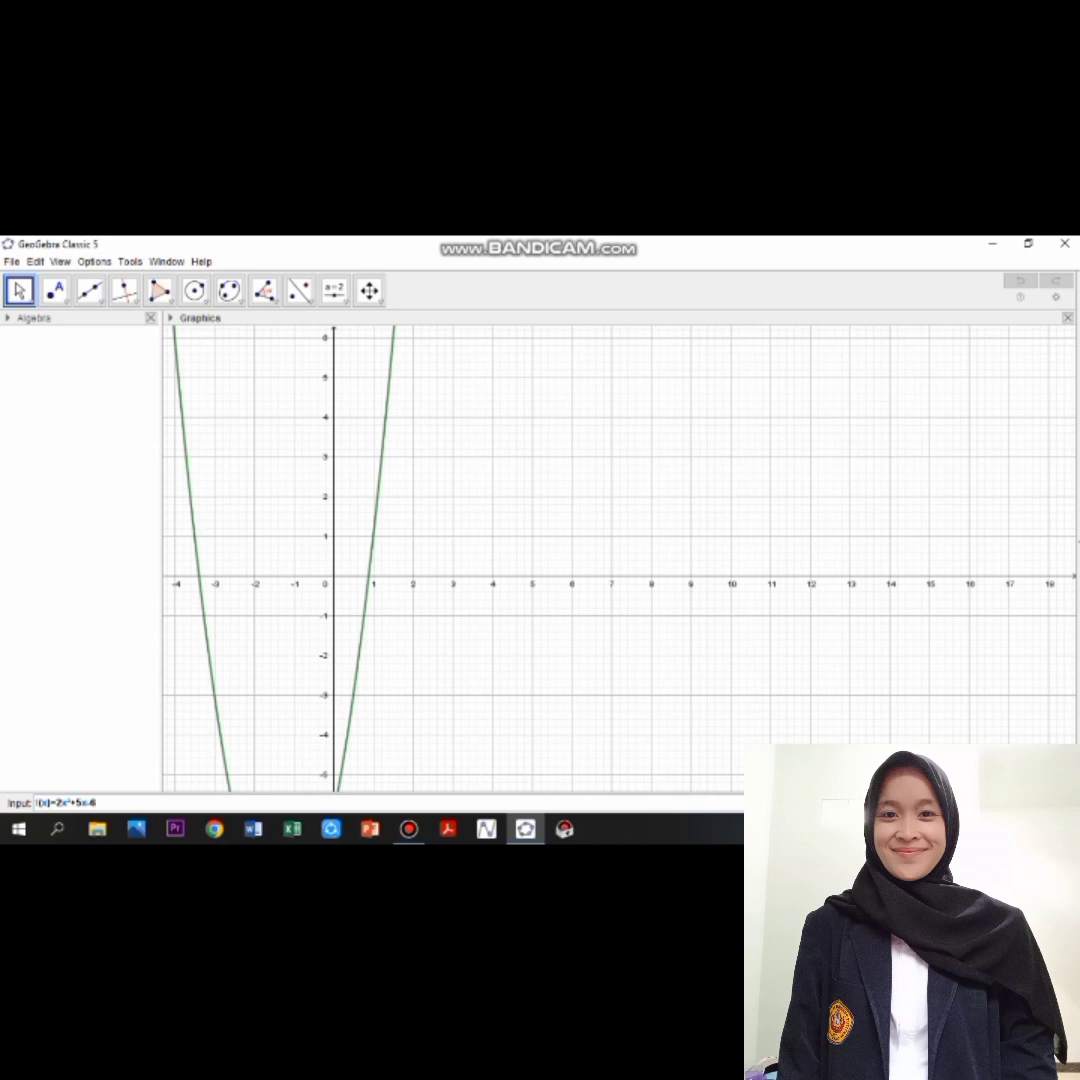
pyautogui.press('Return')
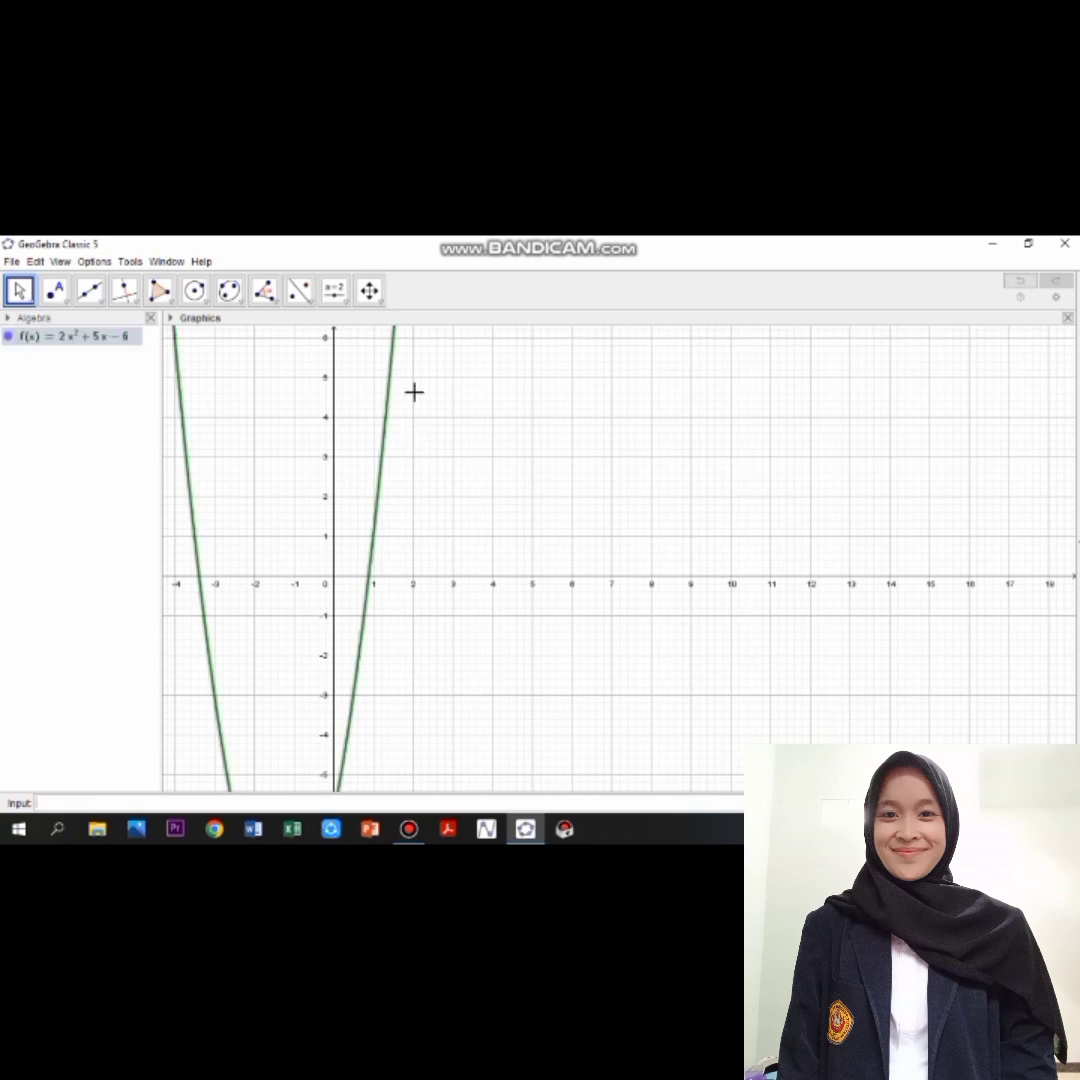
# - Mark both x-axis crossings of the parabola with the Roots tool
pyautogui.click(30, 302)
pyautogui.click(45, 328)
pyautogui.scroll(-1, 664, 510)
pyautogui.scroll(-5, 664, 510)
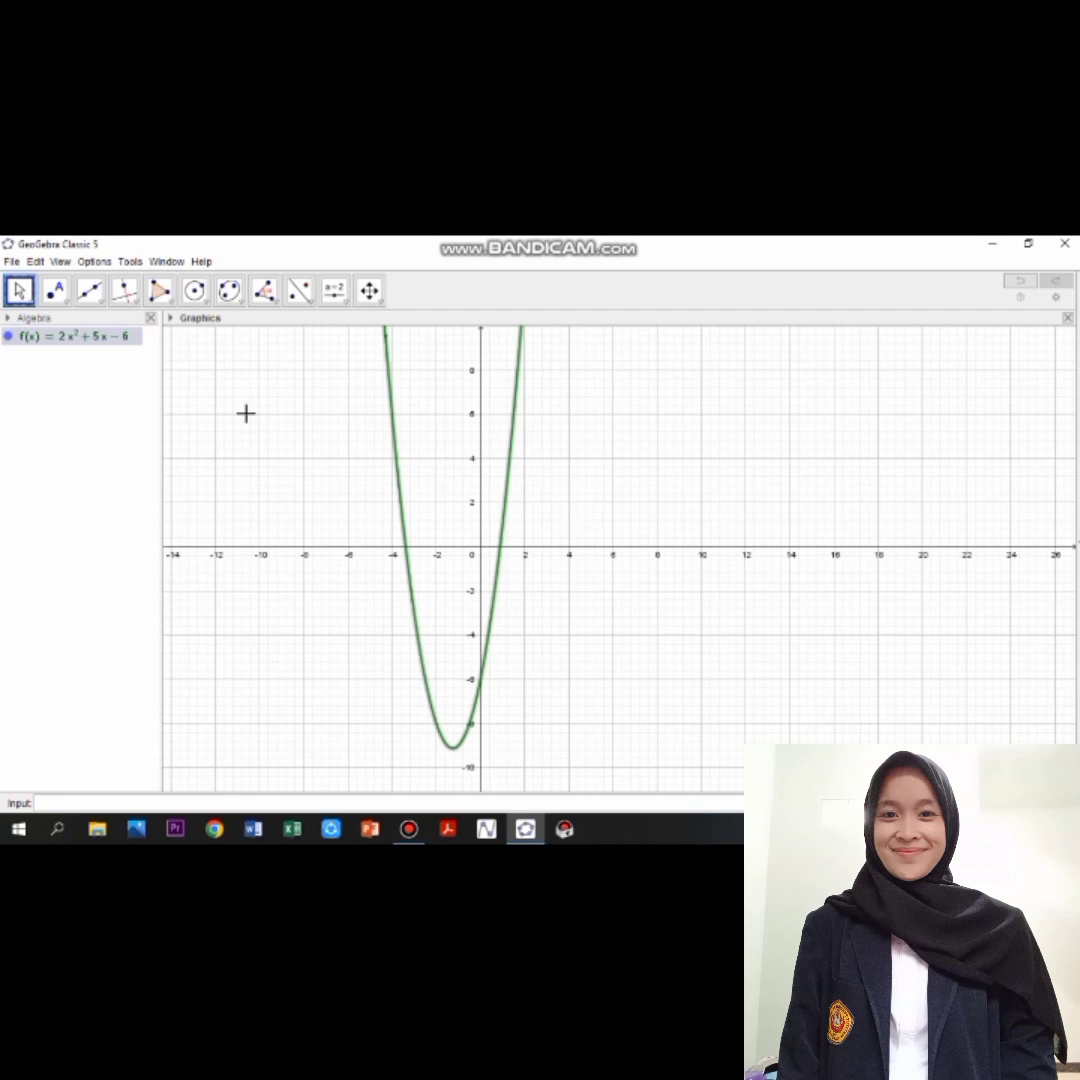
pyautogui.click(66, 302)
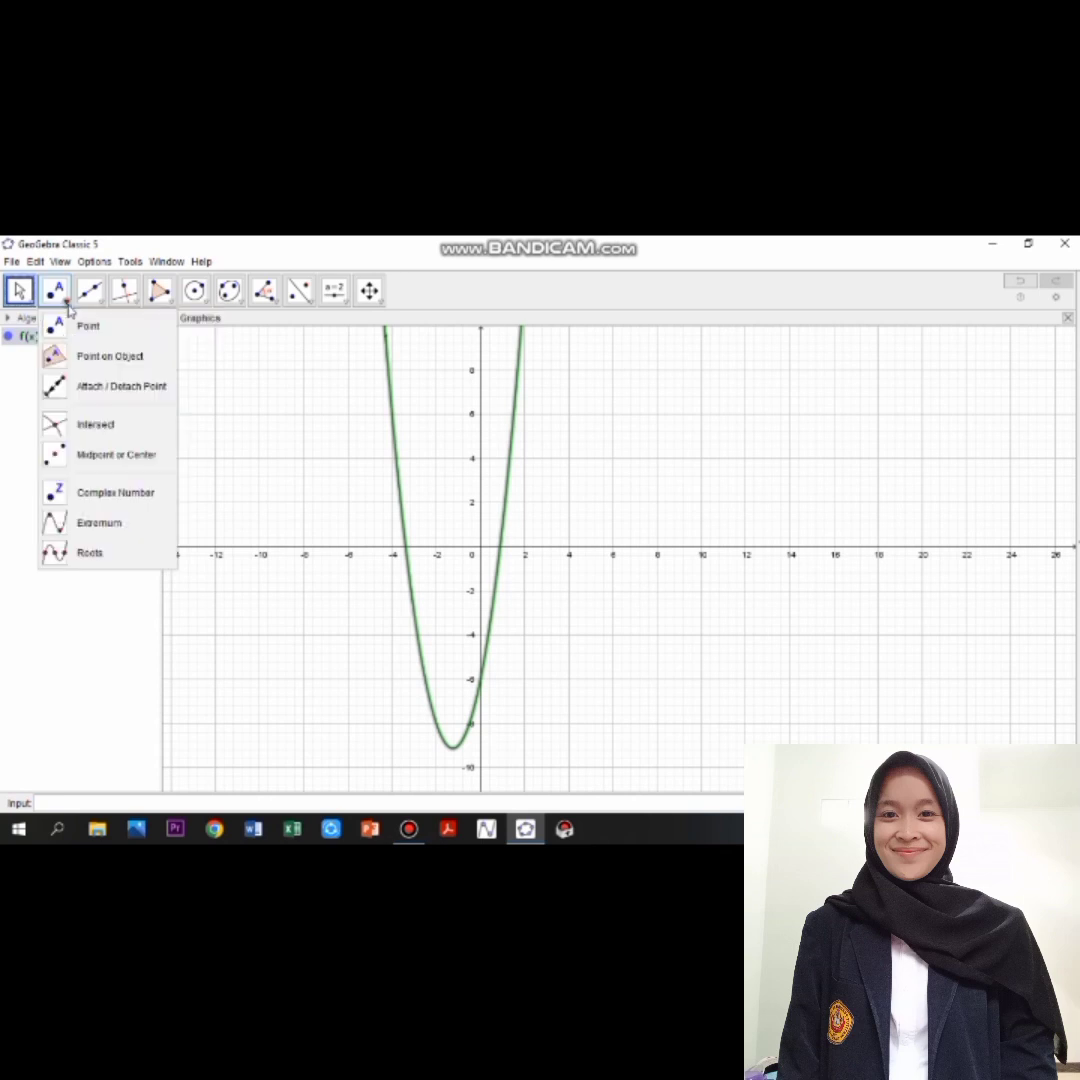
pyautogui.click(112, 554)
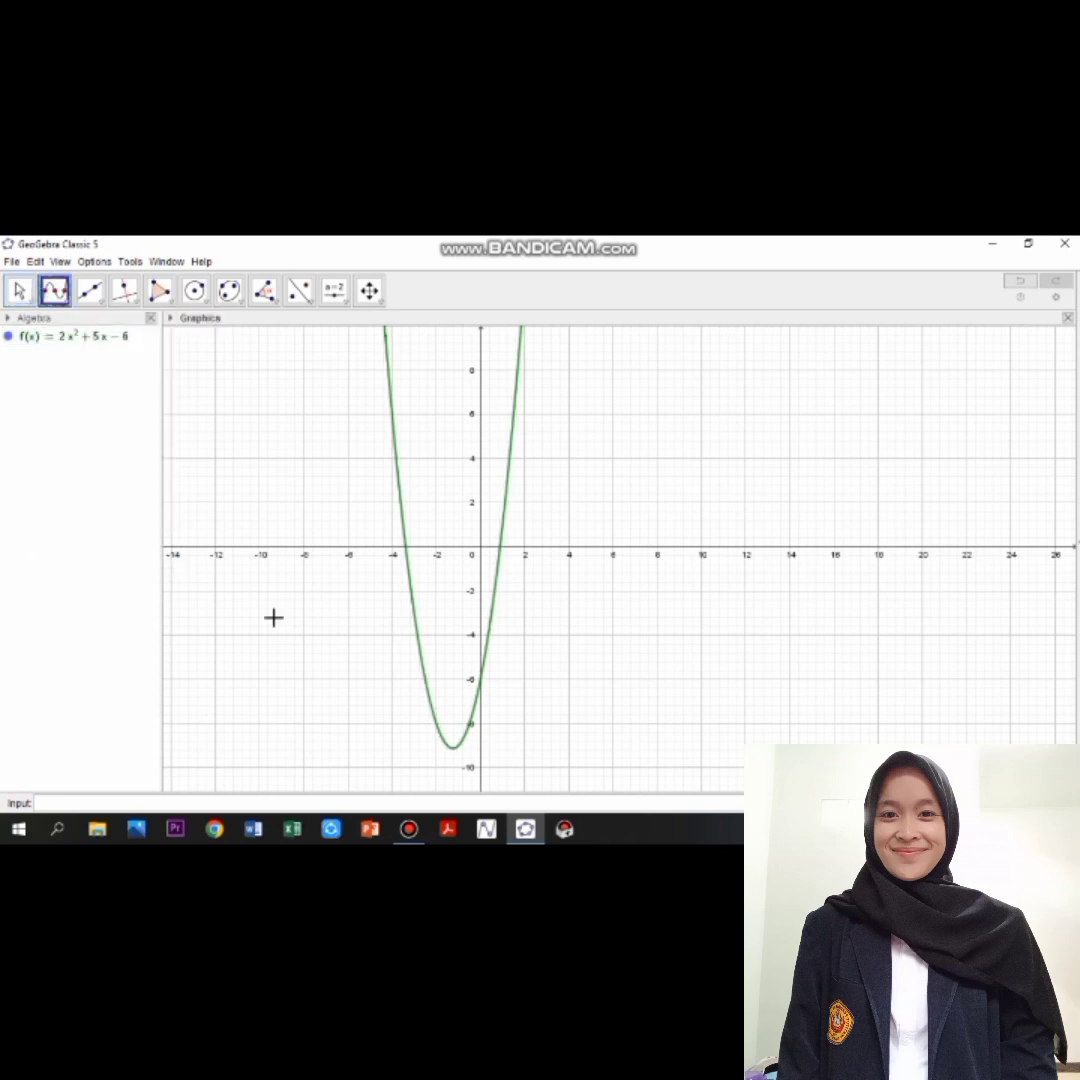
pyautogui.click(454, 752)
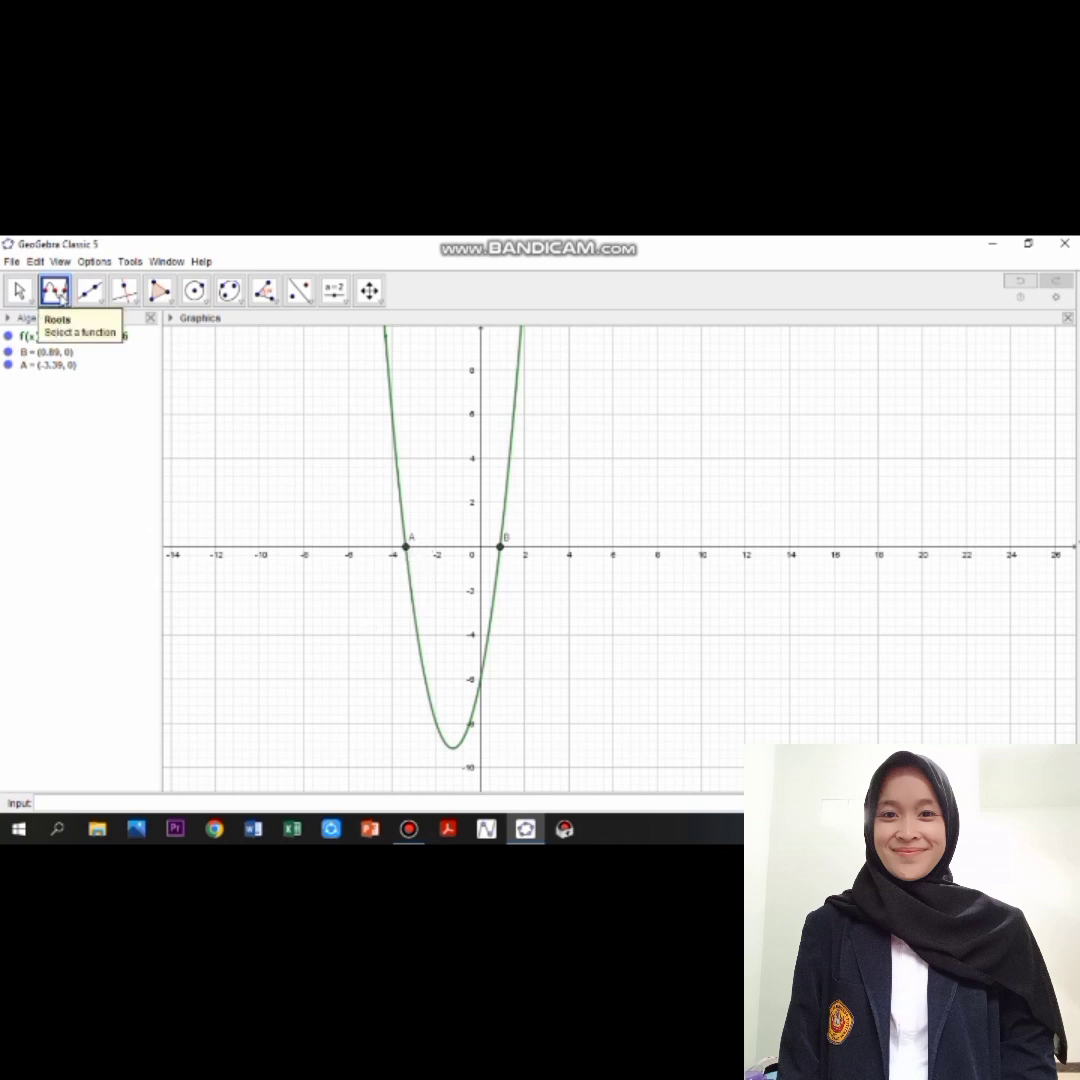
# - Set the label of the parabola's negative root, point A, to show Name & Value
pyautogui.rightClick(73, 366)
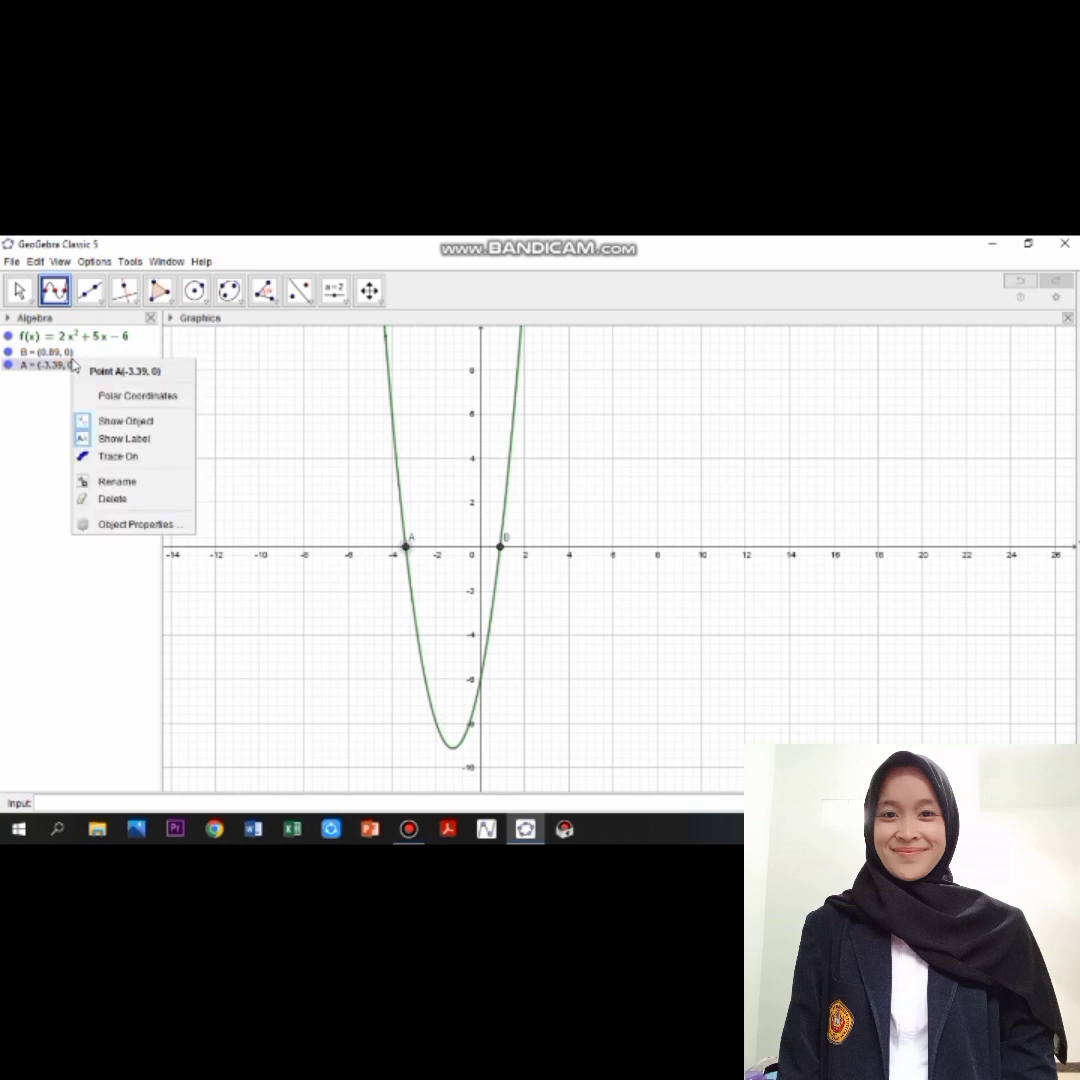
pyautogui.click(176, 526)
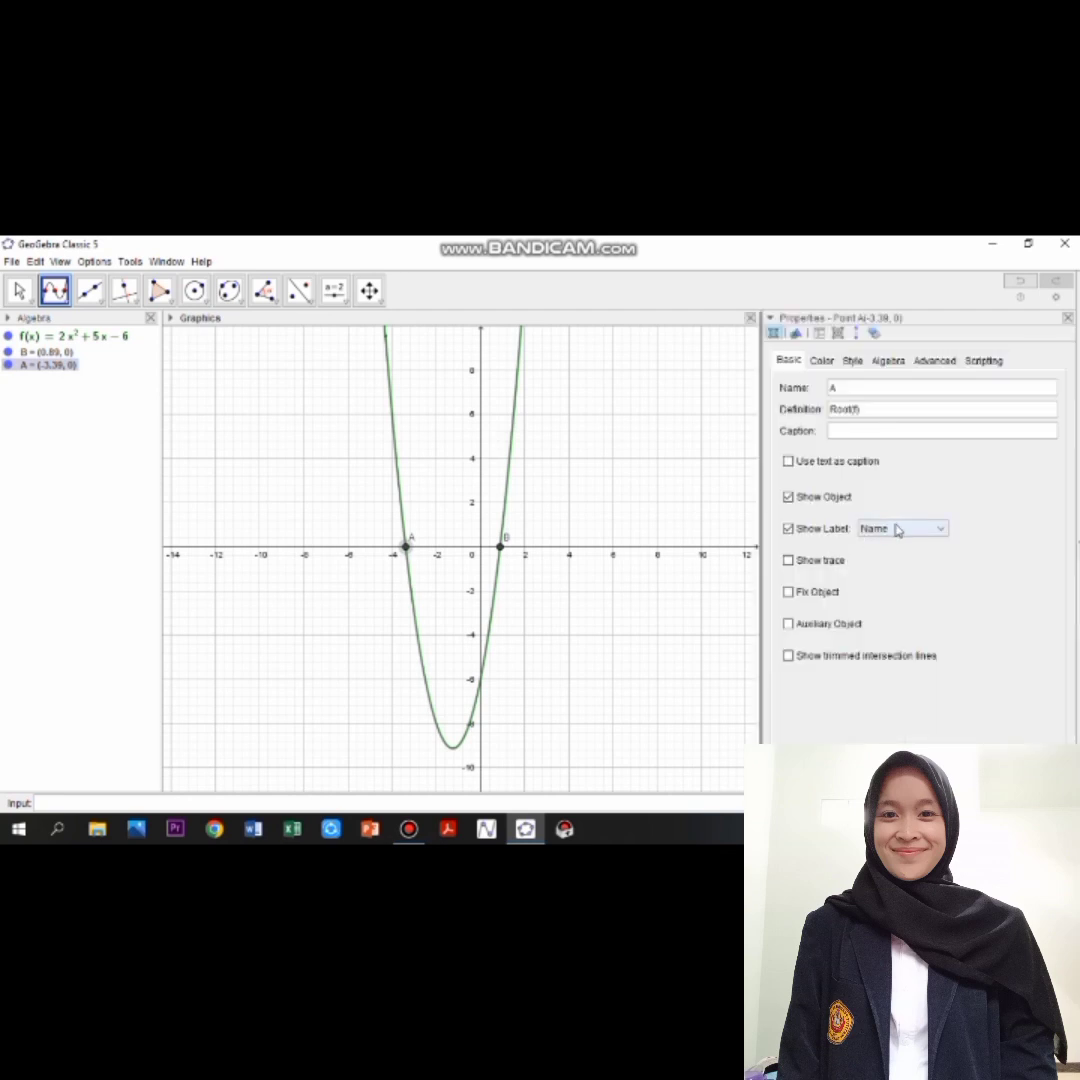
pyautogui.click(941, 527)
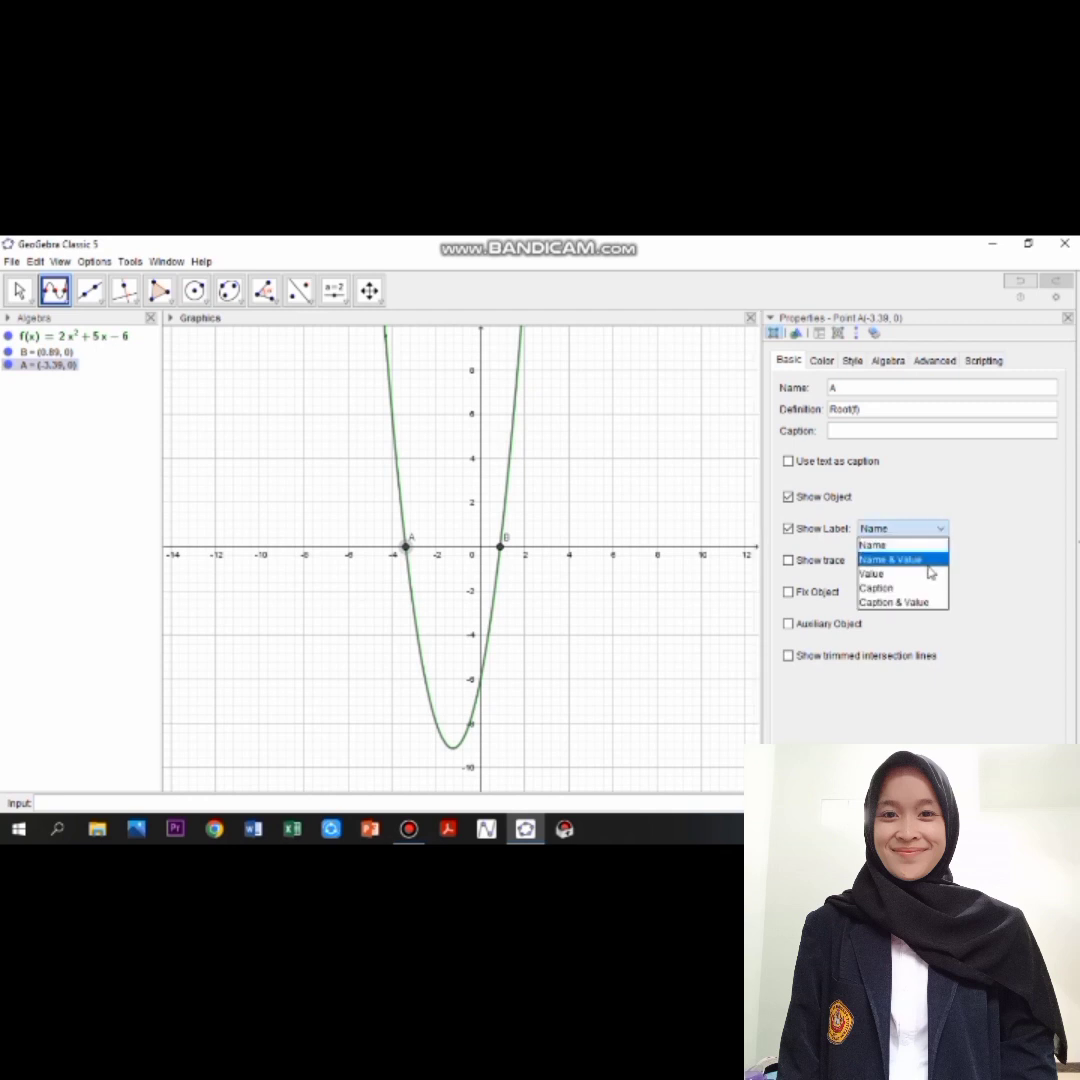
pyautogui.click(926, 560)
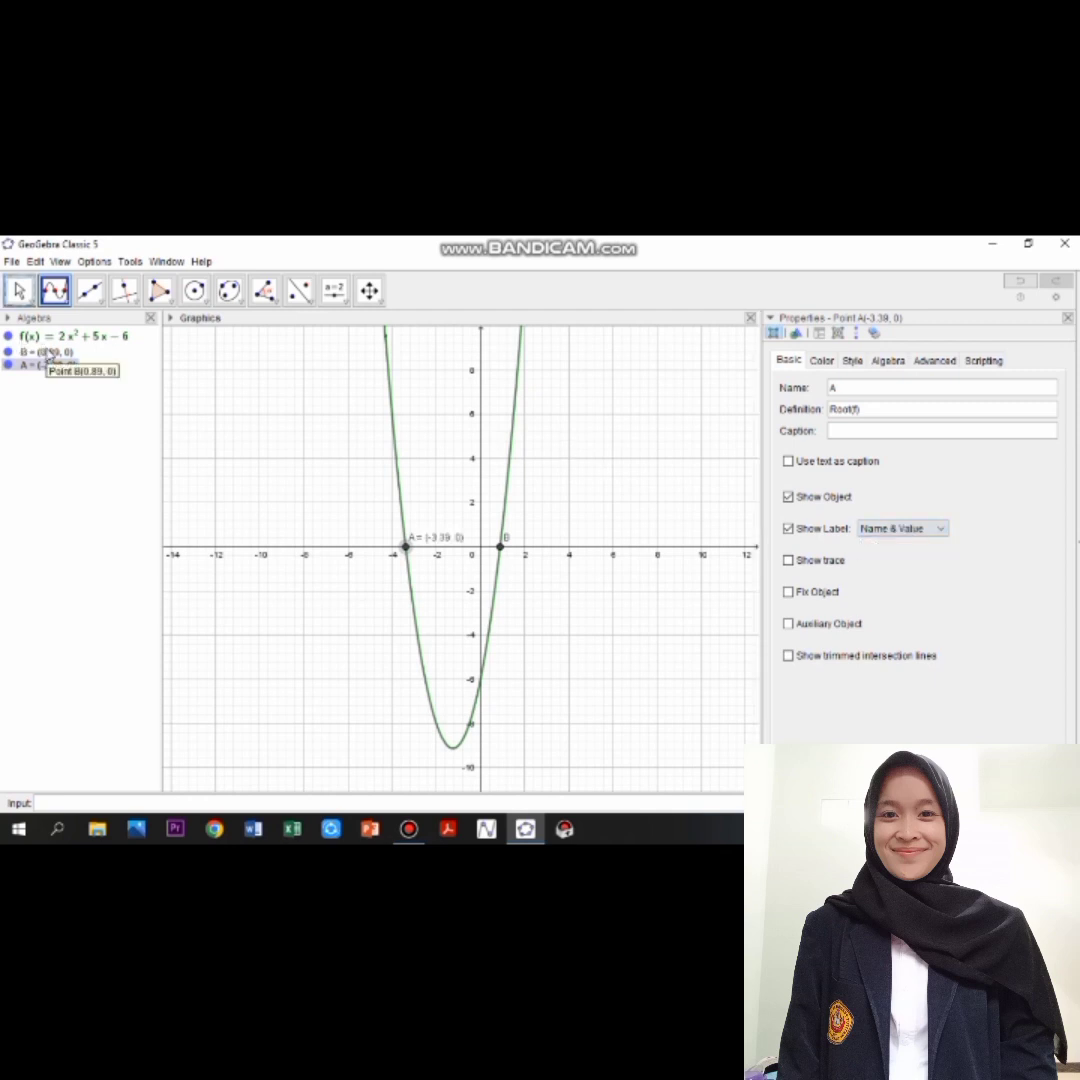
# - Set the label of the parabola's positive root, point B, to show Name & Value
pyautogui.rightClick(503, 555)
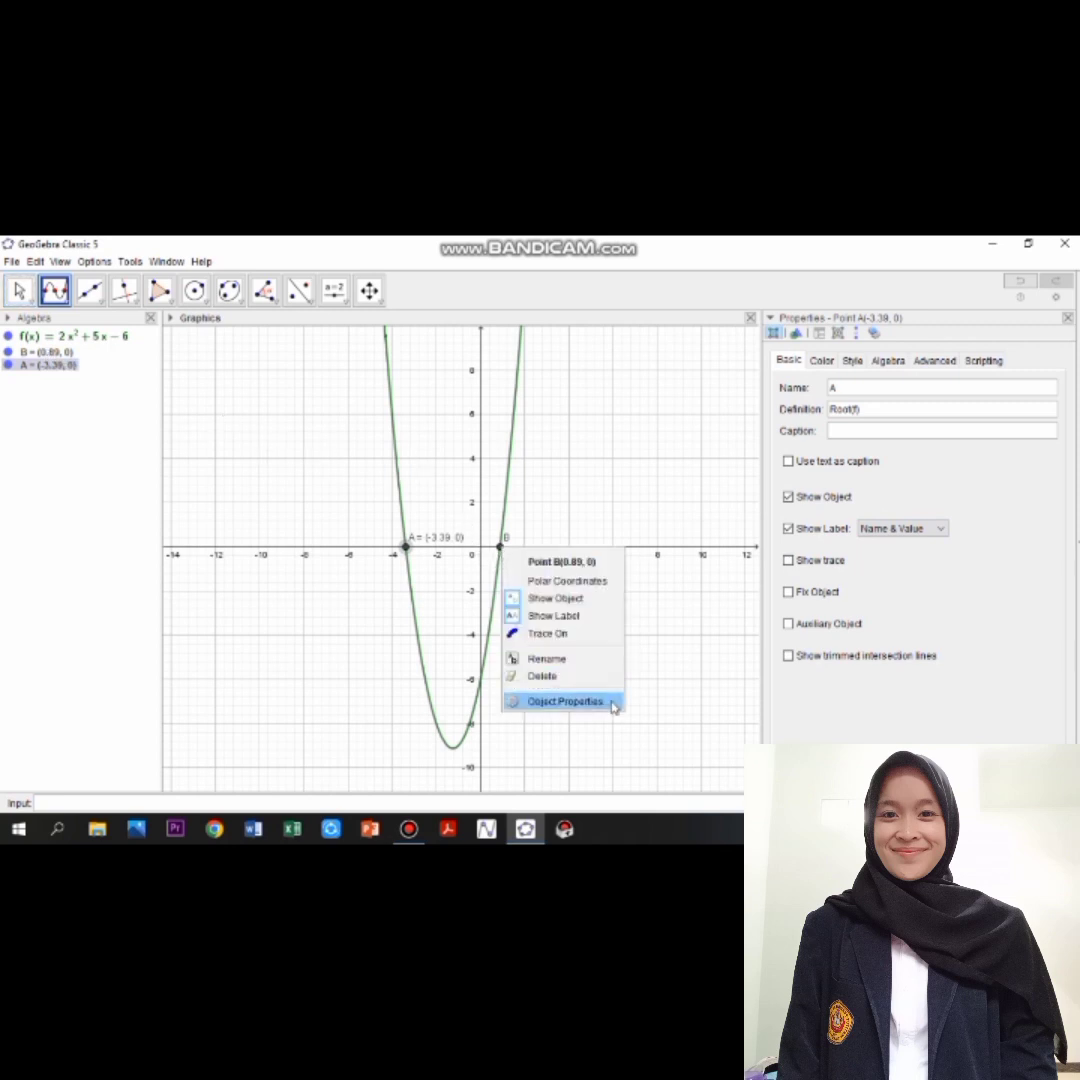
pyautogui.click(565, 702)
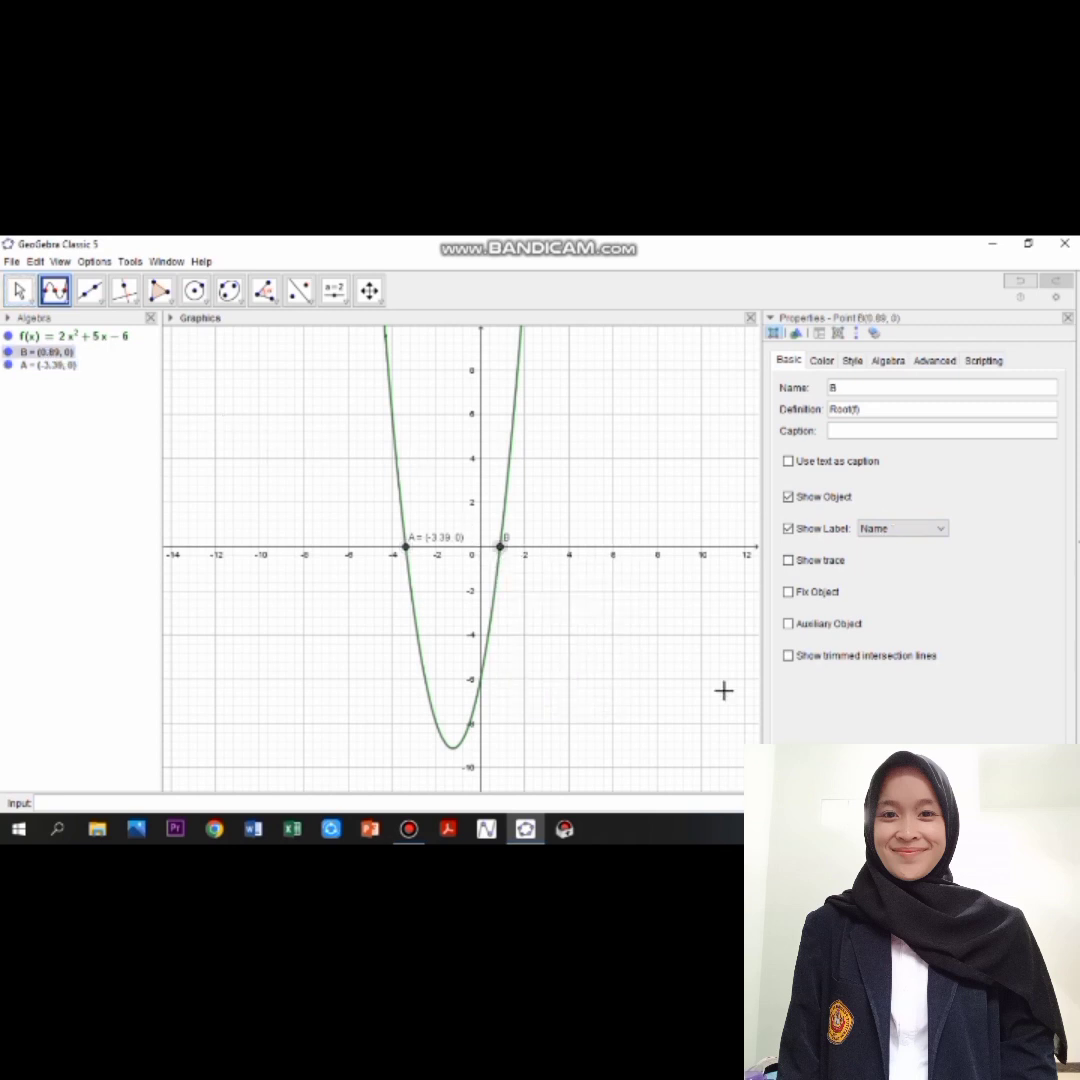
pyautogui.click(938, 533)
pyautogui.click(924, 561)
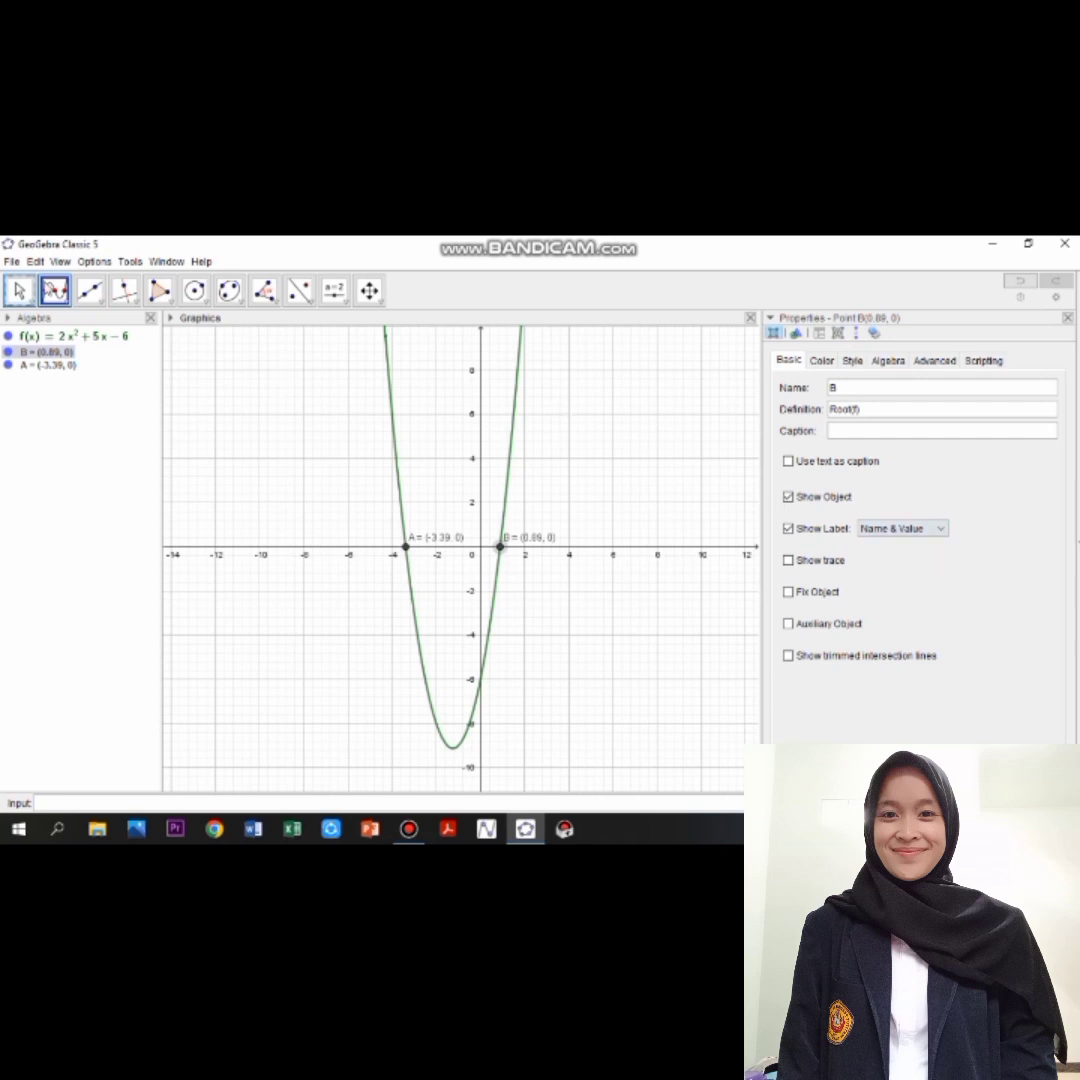
# - Start a new worksheet without saving the parabola, and close the graphics preferences
pyautogui.click(10, 262)
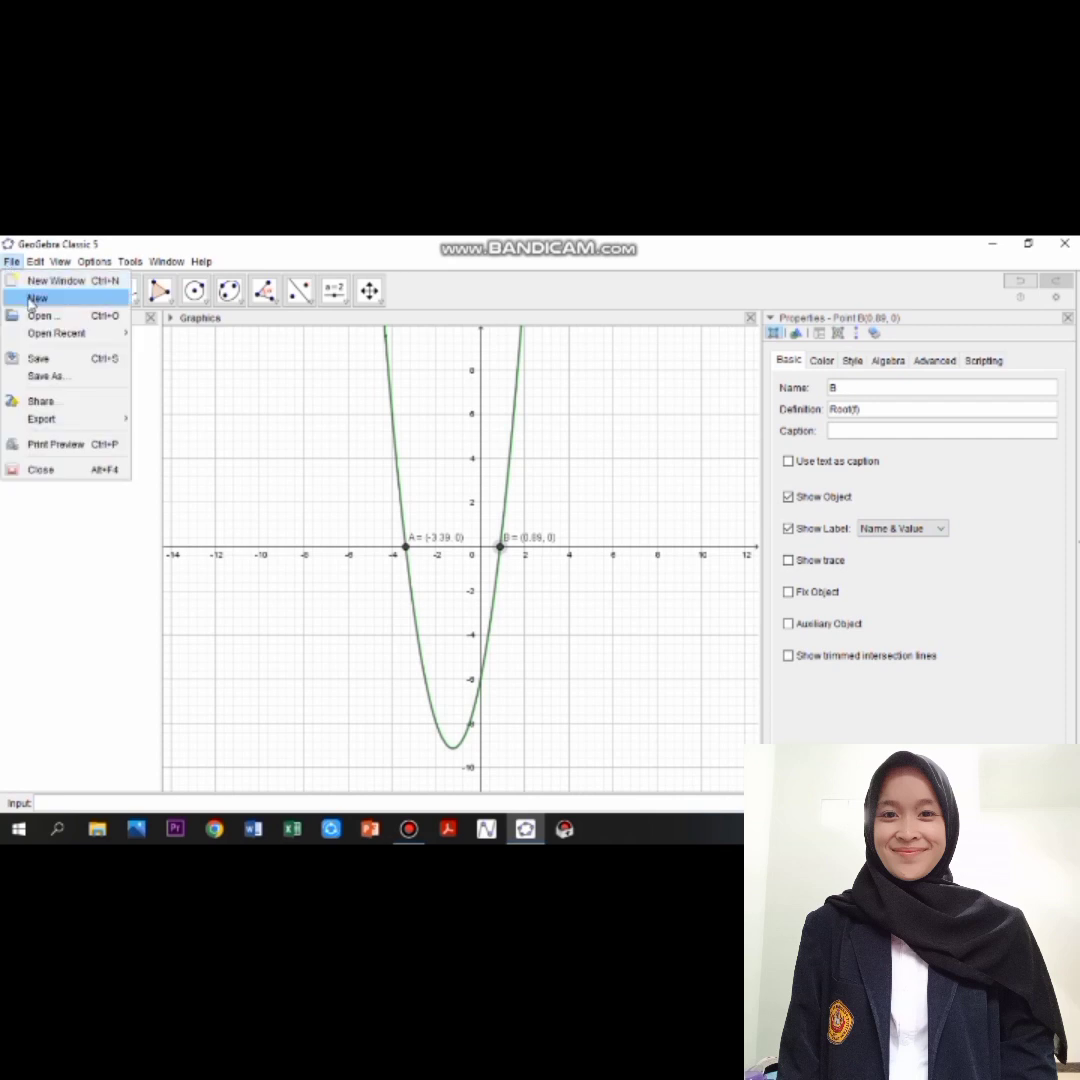
pyautogui.click(36, 298)
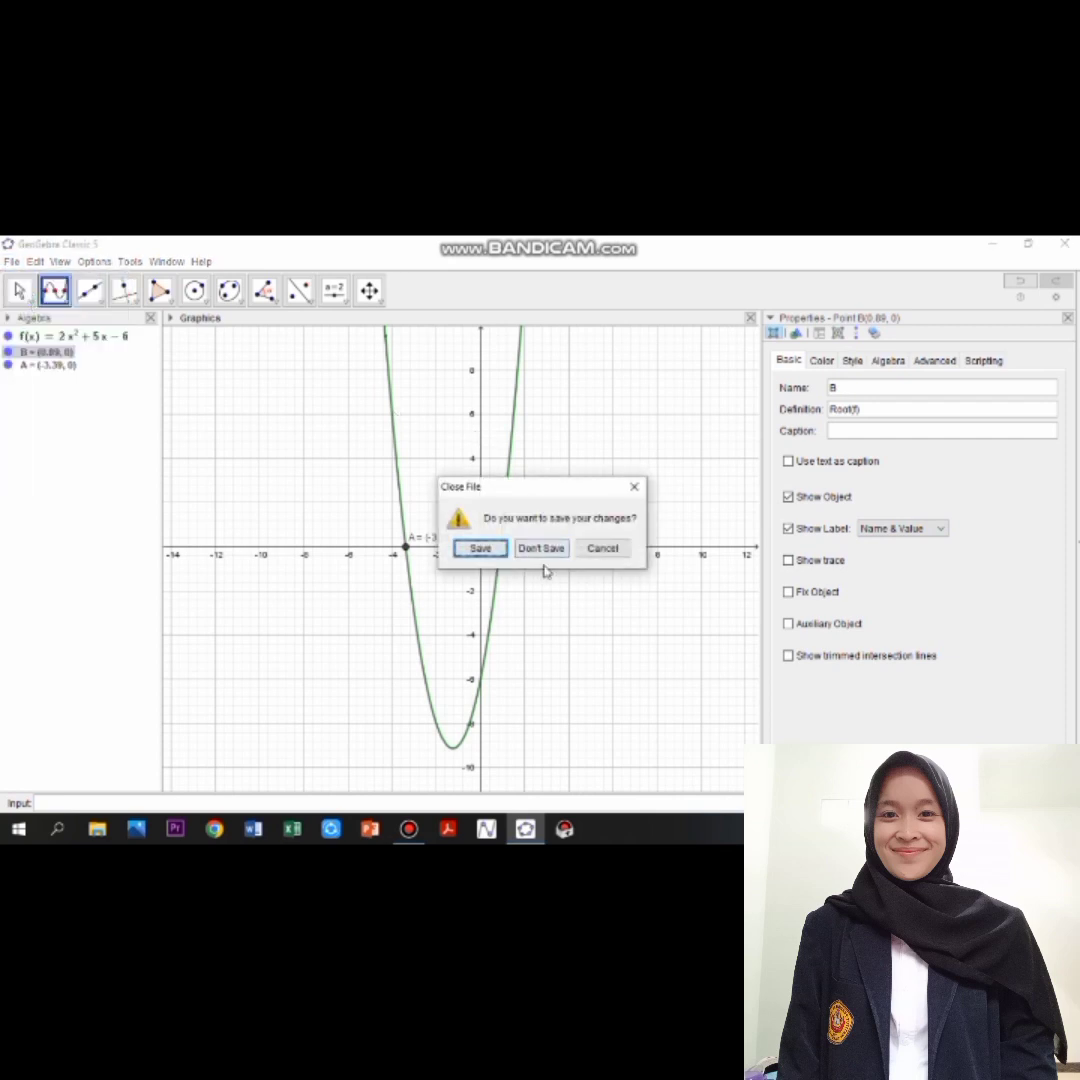
pyautogui.click(543, 550)
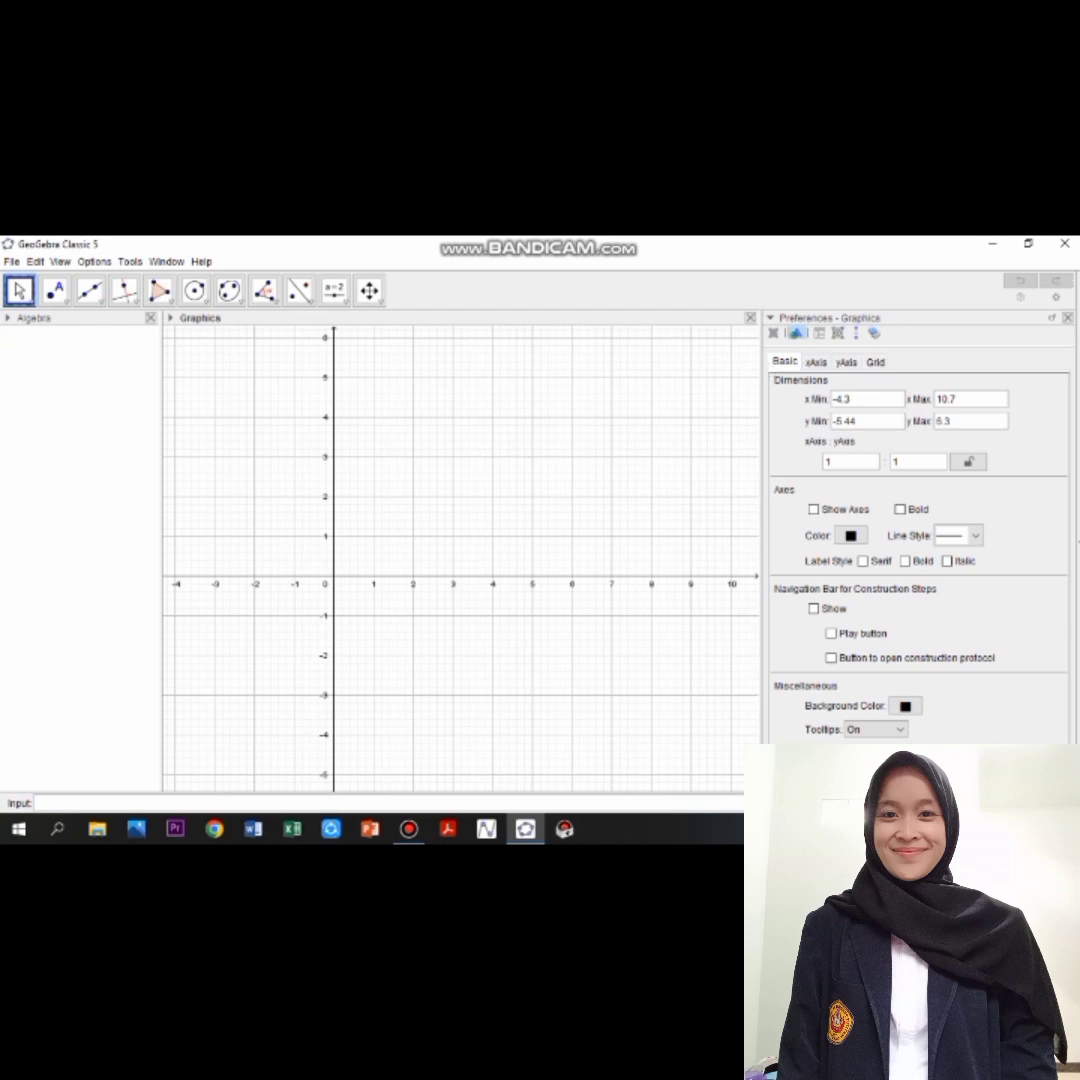
pyautogui.click(1067, 318)
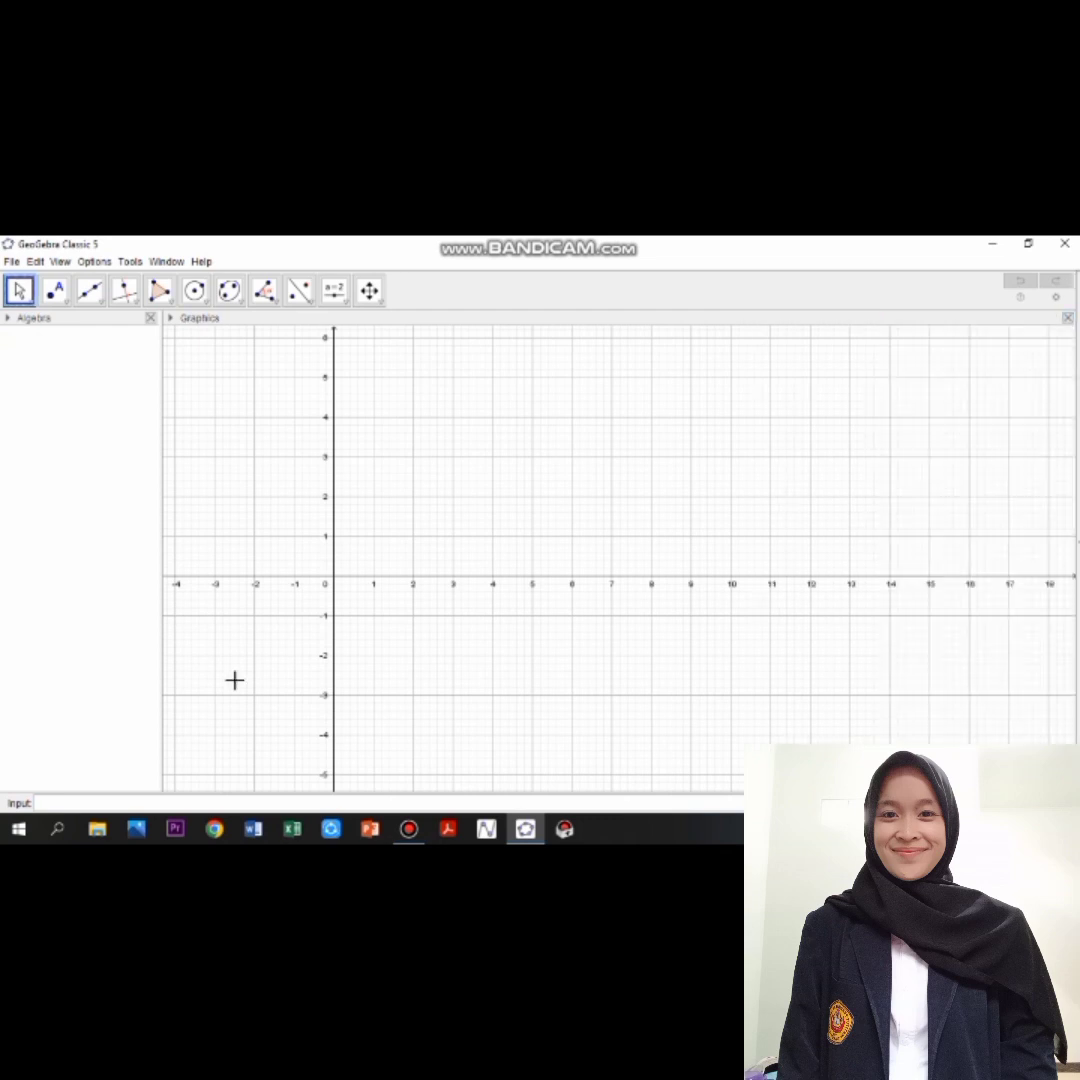
# - Plot the cubic function f(x)=x³-3x²-5x+6 in the new worksheet
pyautogui.click(83, 799)
pyautogui.write('f(x)=x')
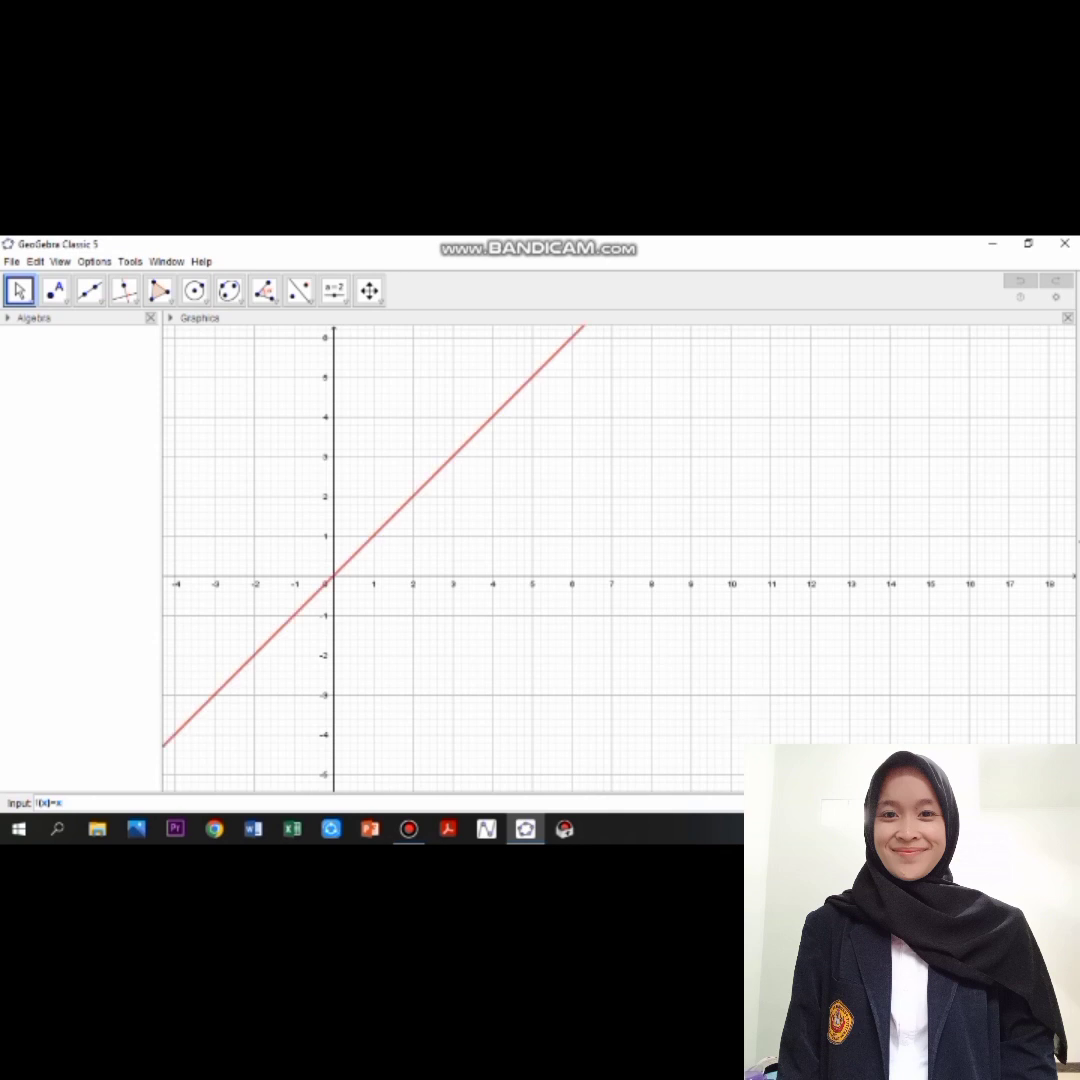
pyautogui.click(1021, 803)
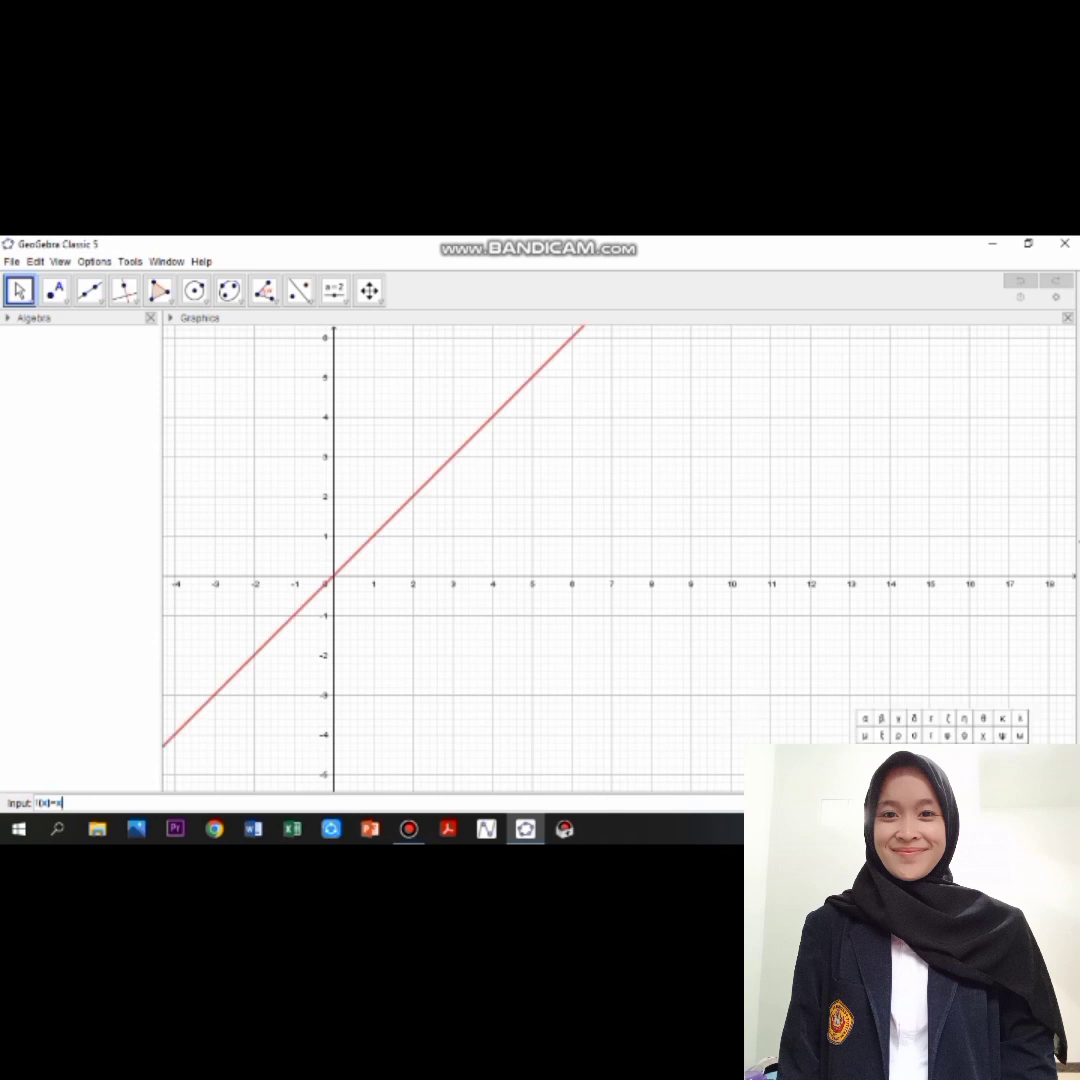
pyautogui.write('^3')
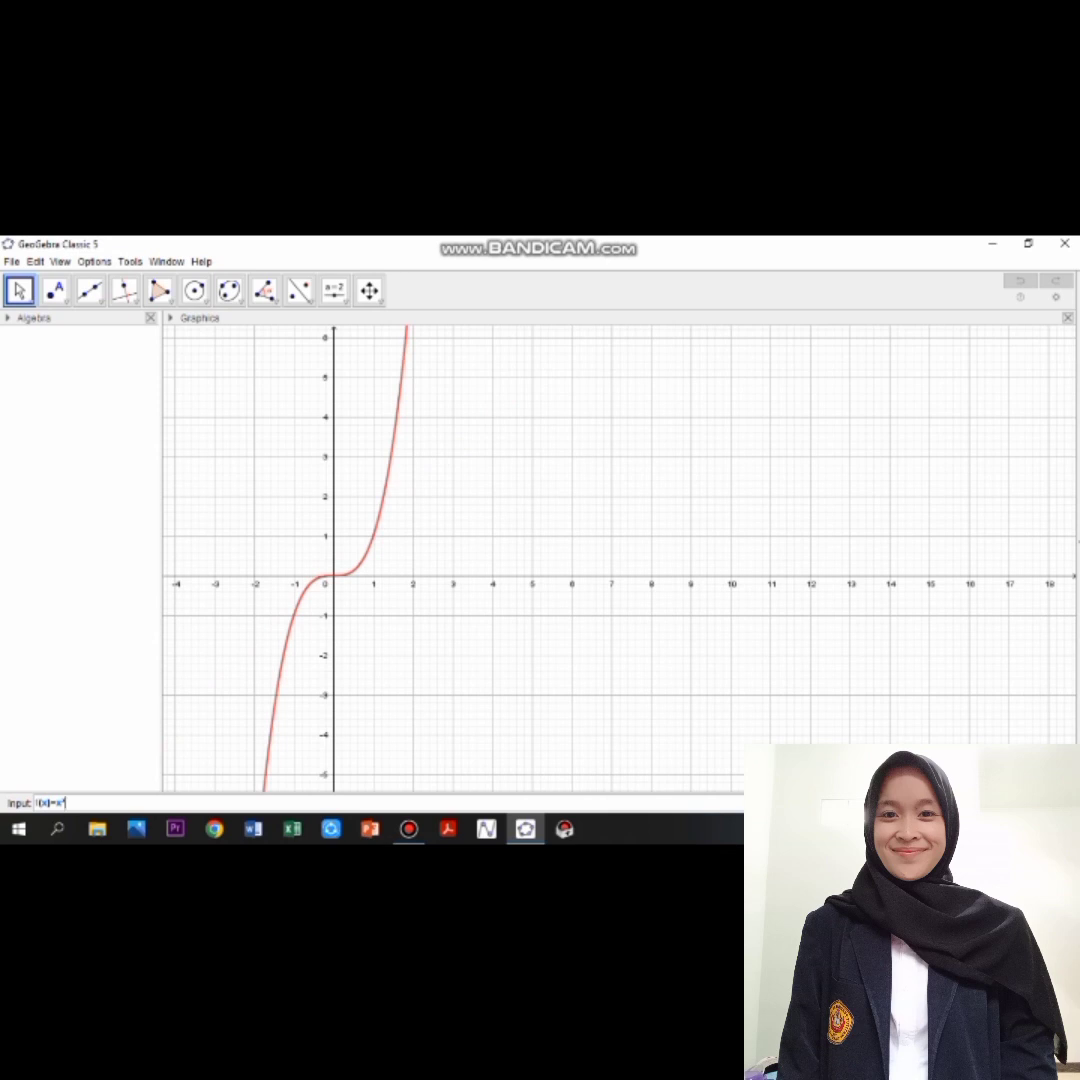
pyautogui.press('Right')
pyautogui.write('-3x')
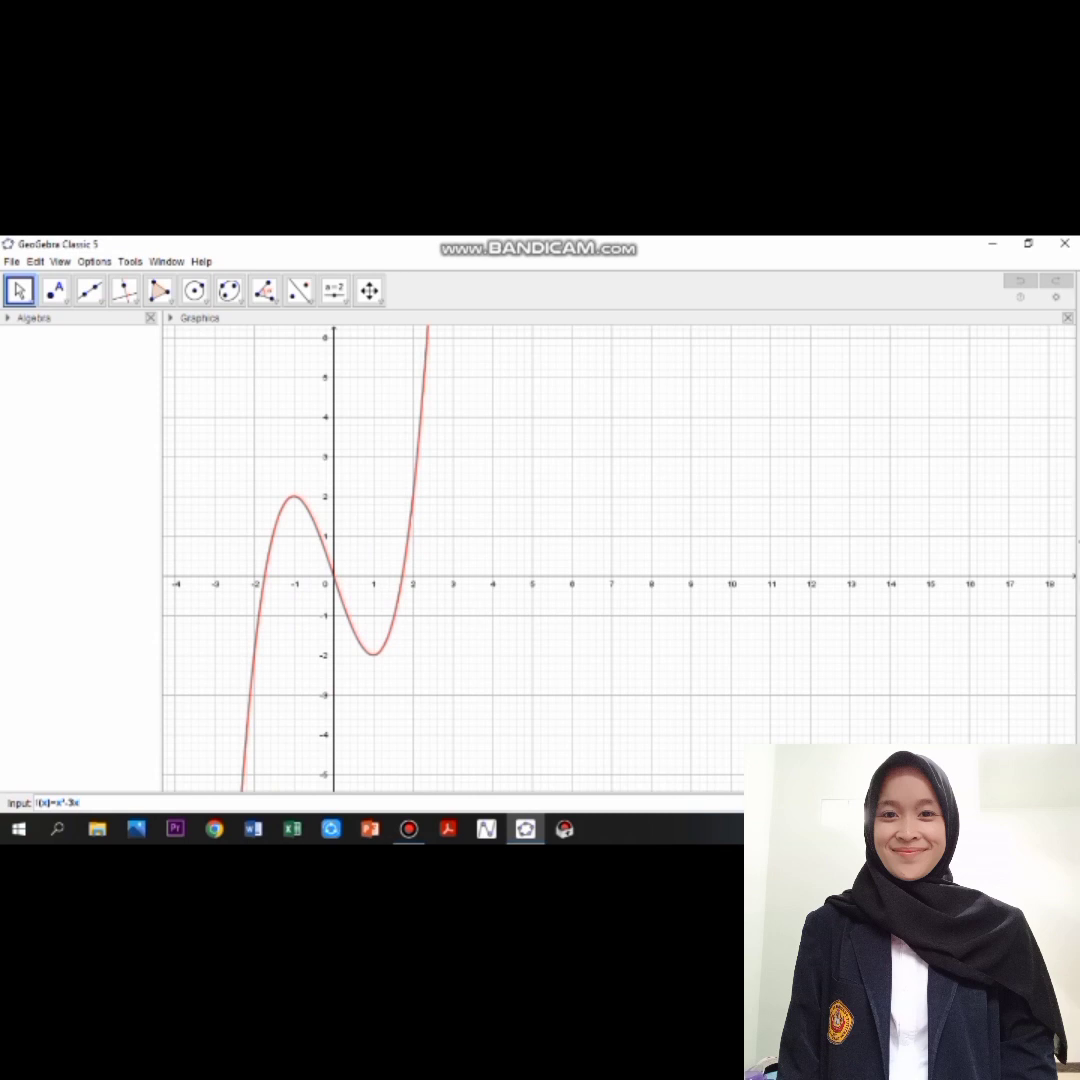
pyautogui.click(1023, 803)
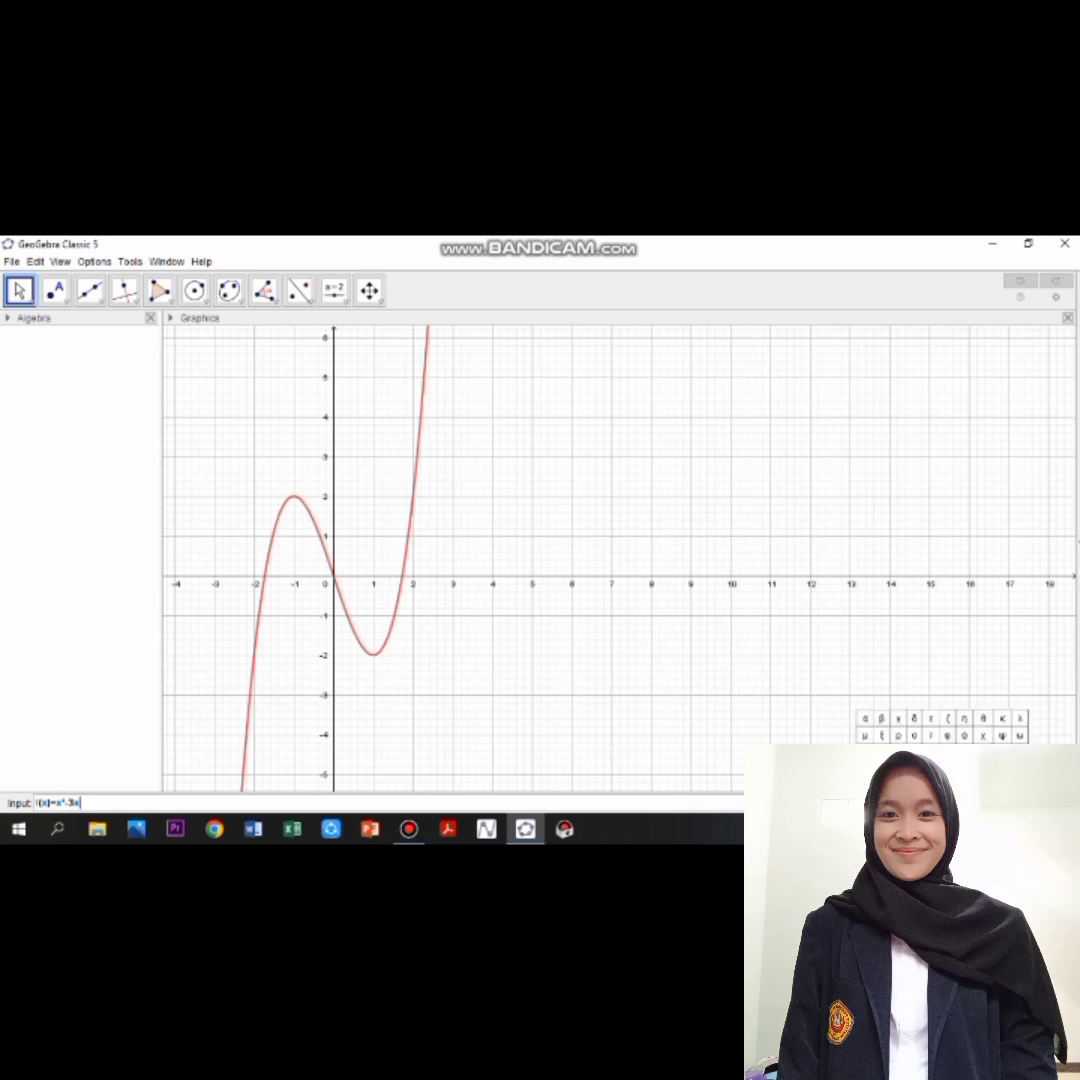
pyautogui.click(914, 786)
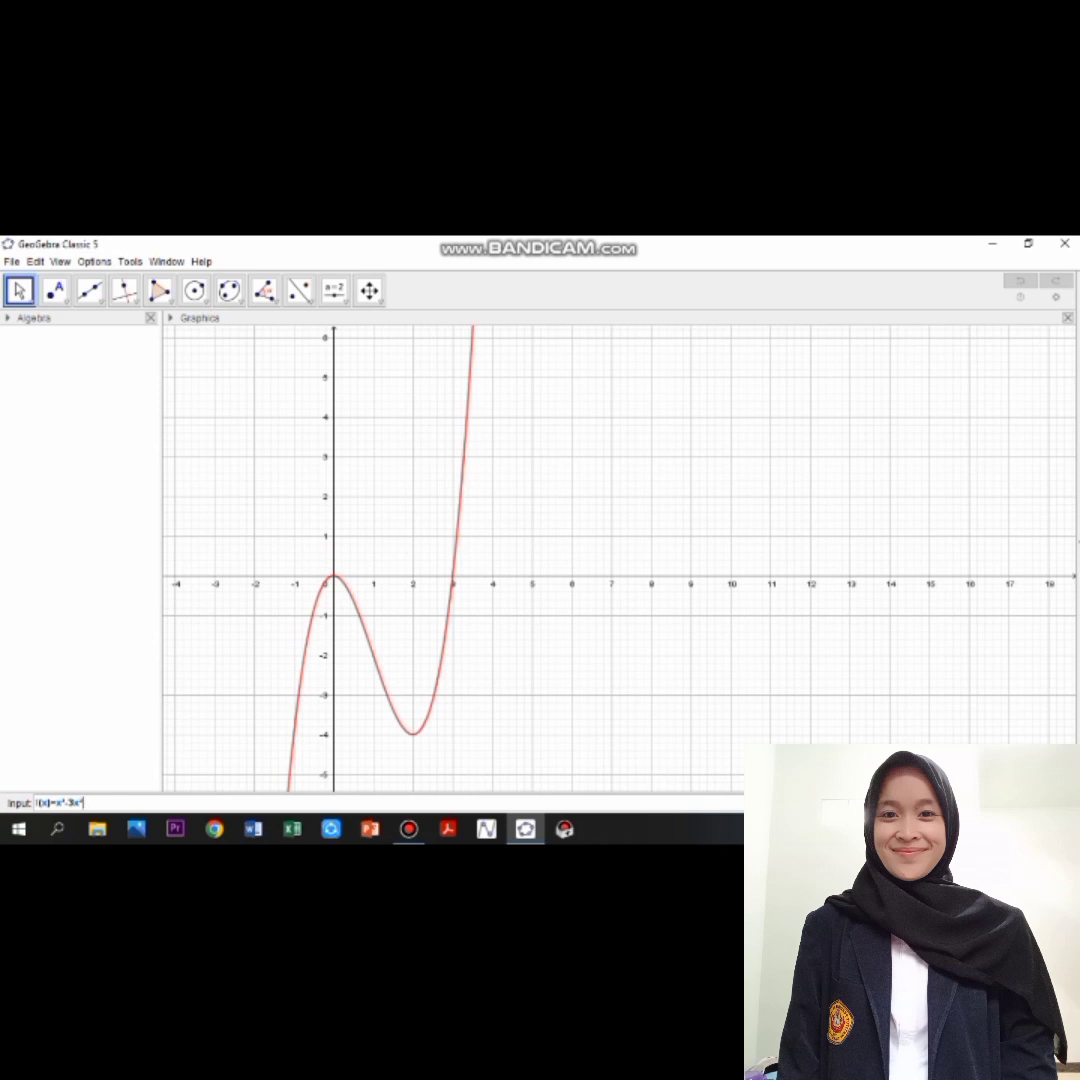
pyautogui.write('-5x')
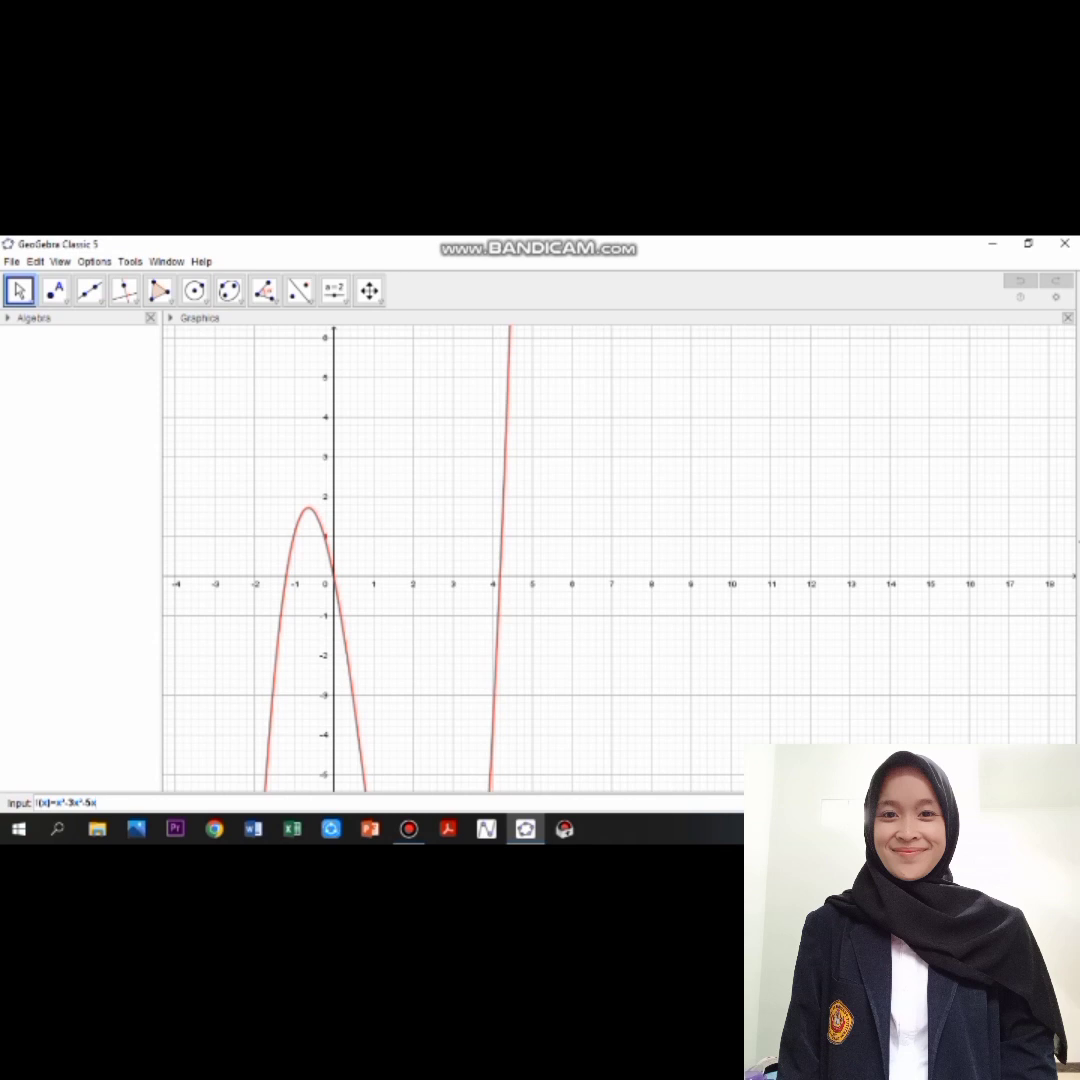
pyautogui.write('+6')
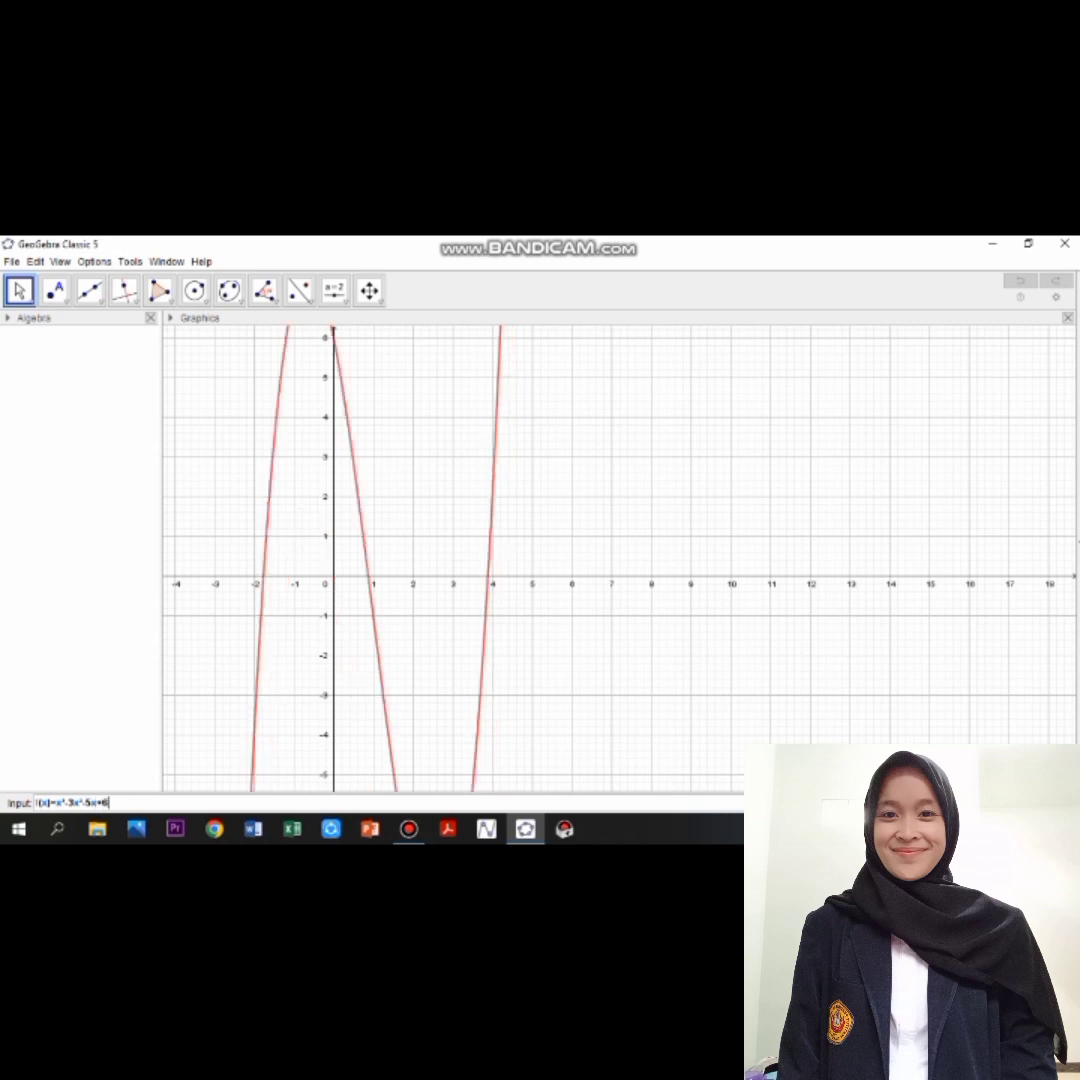
pyautogui.press('Return')
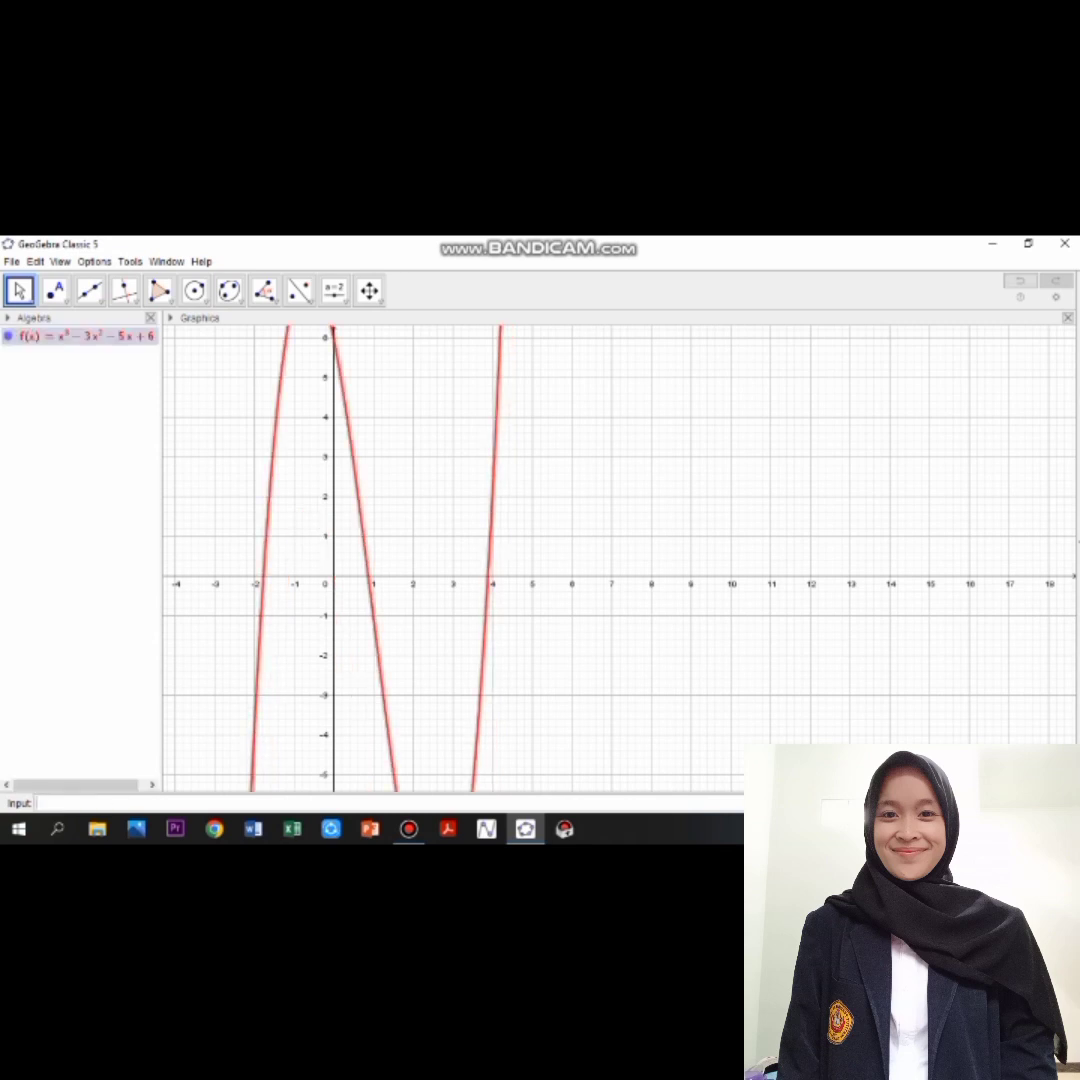
# - Mark the roots of the cubic function where its curve crosses the x-axis, using the Roots tool
pyautogui.click(29, 300)
pyautogui.click(45, 326)
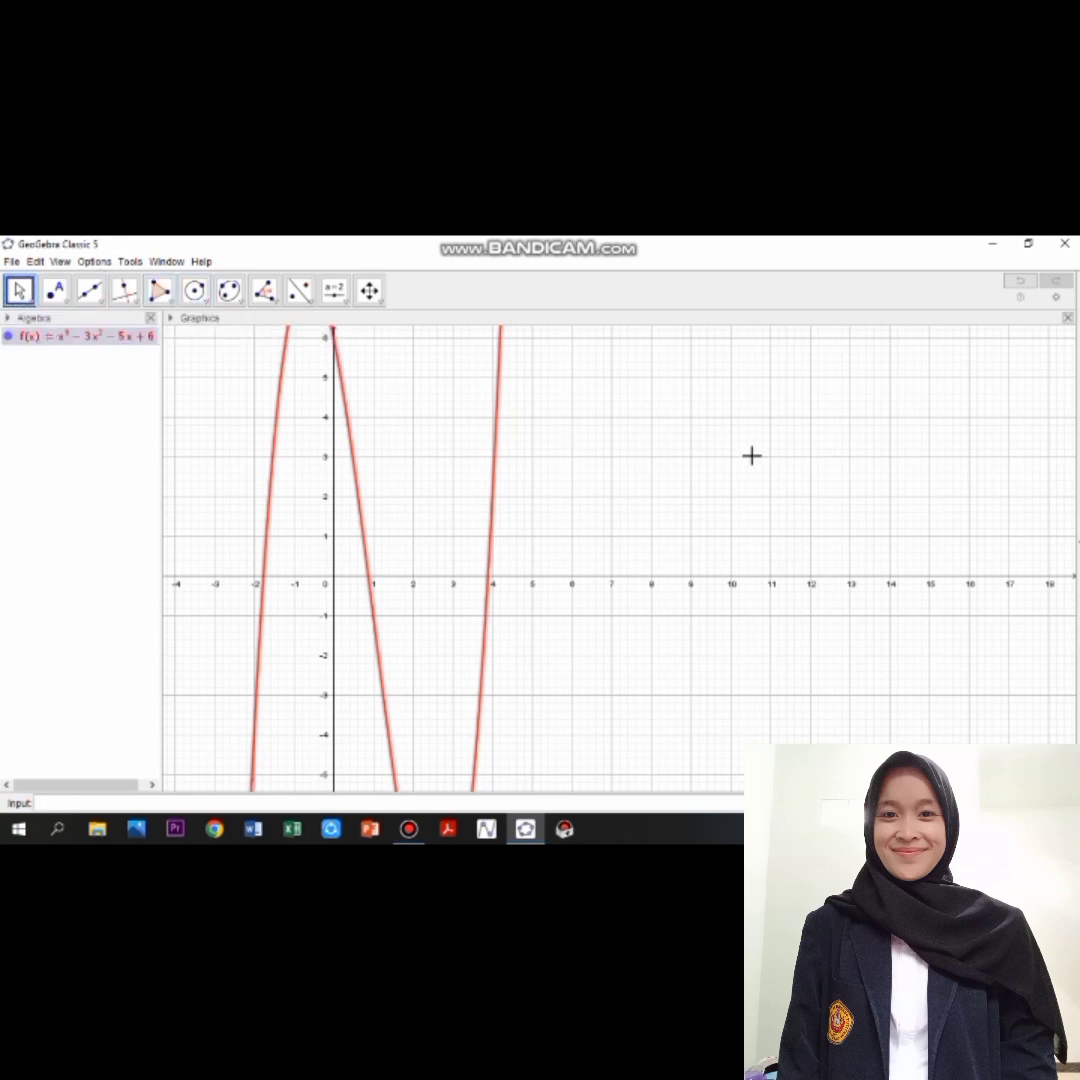
pyautogui.scroll(-5, 821, 388)
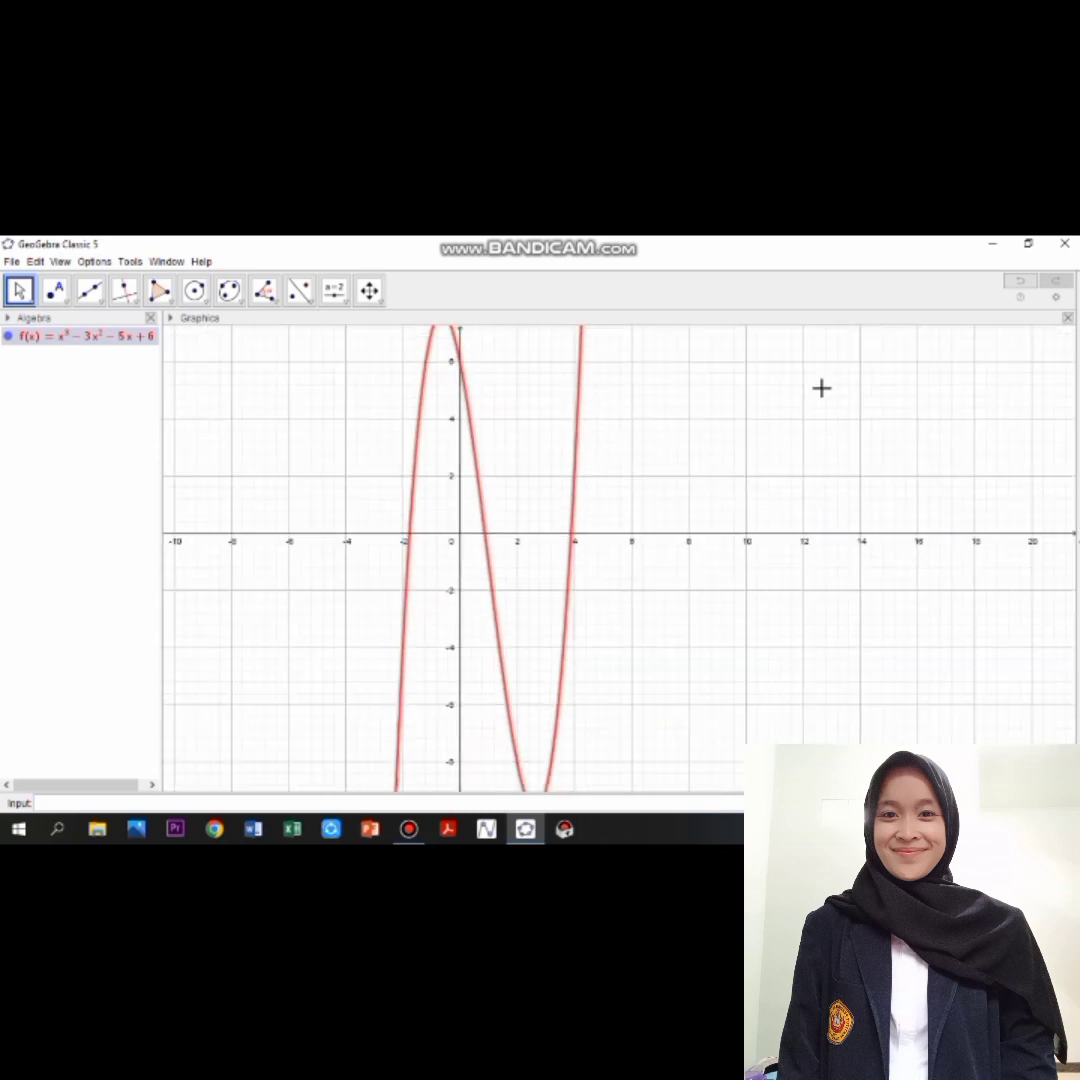
pyautogui.scroll(-3, 821, 388)
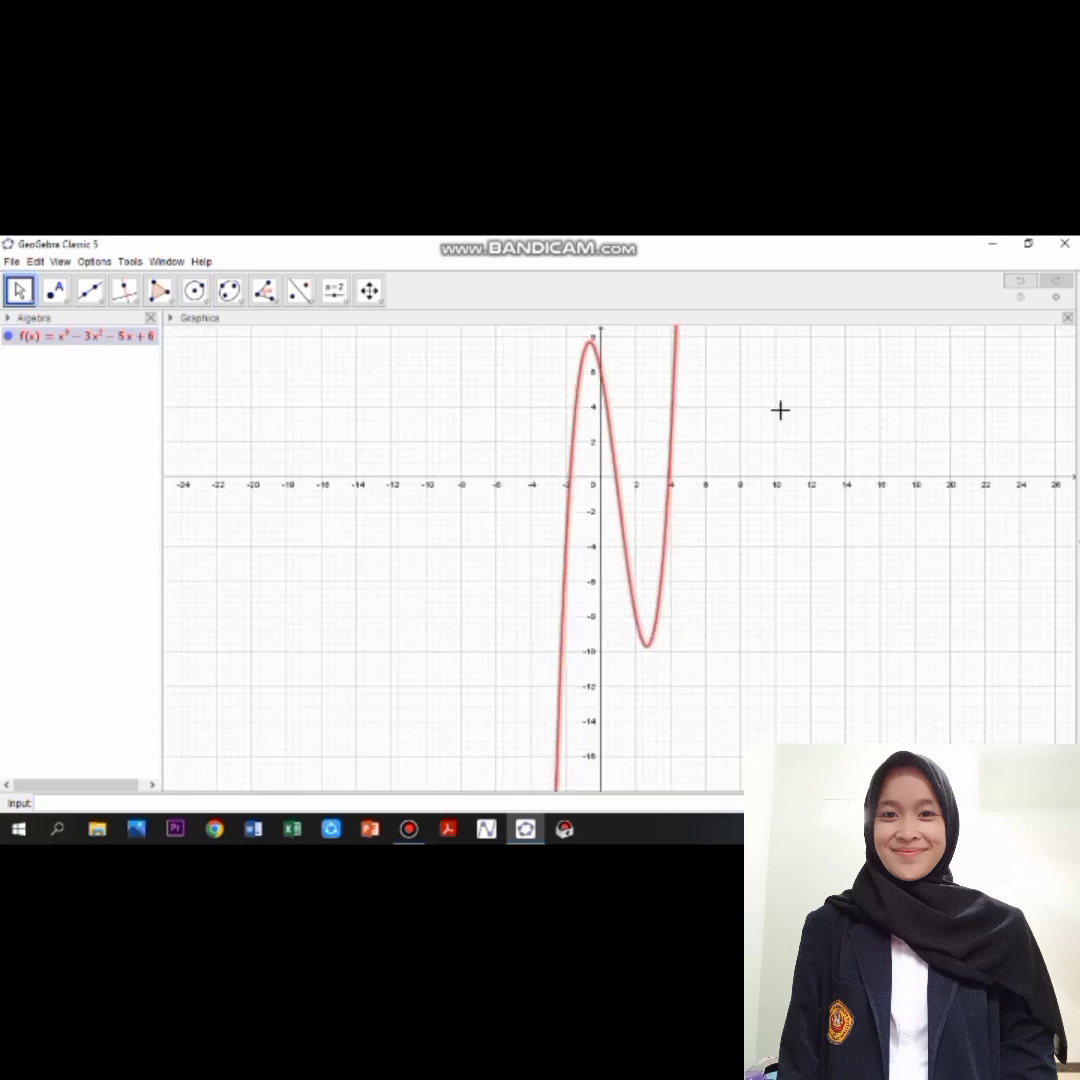
pyautogui.moveTo(775, 410); pyautogui.dragTo(550, 476)
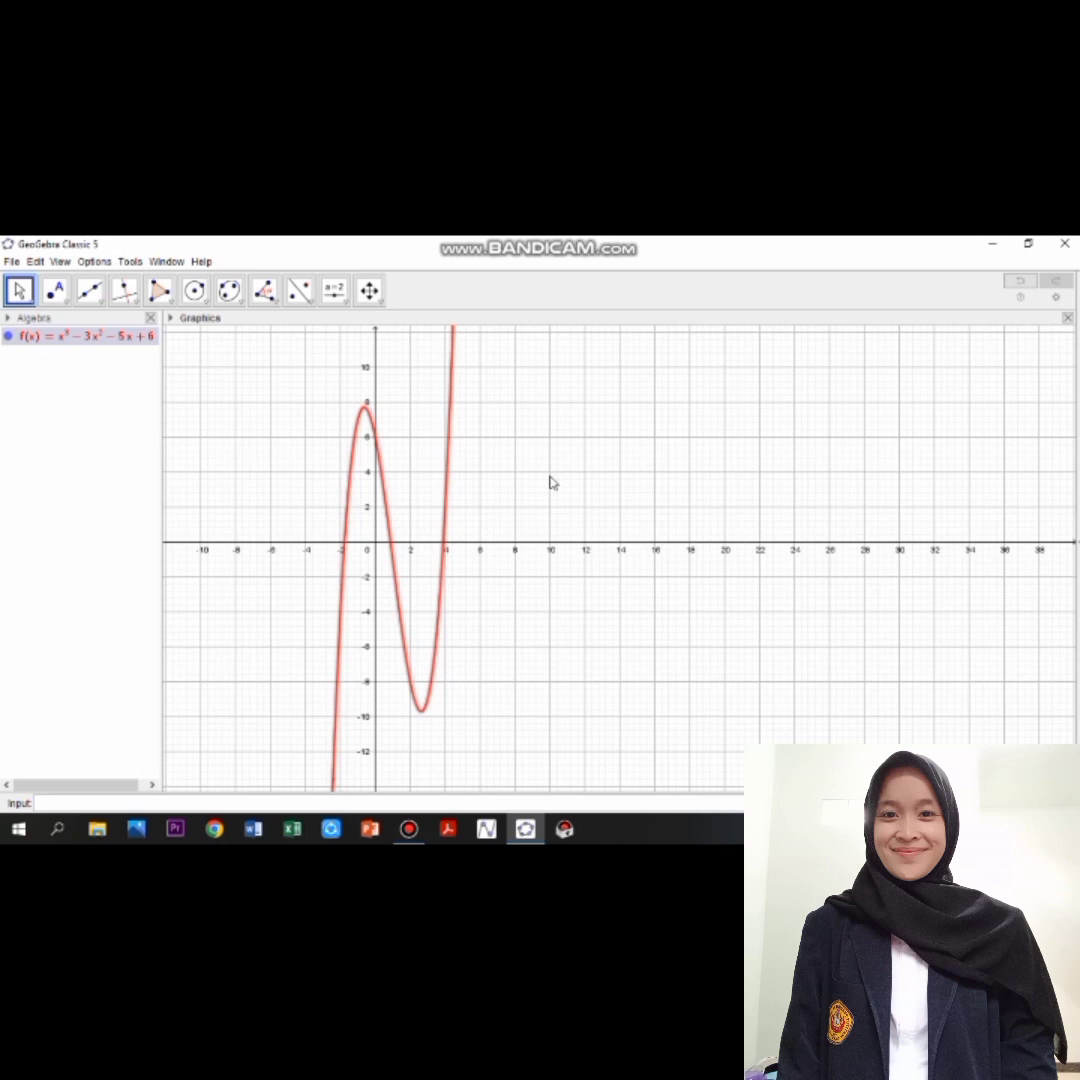
pyautogui.click(63, 300)
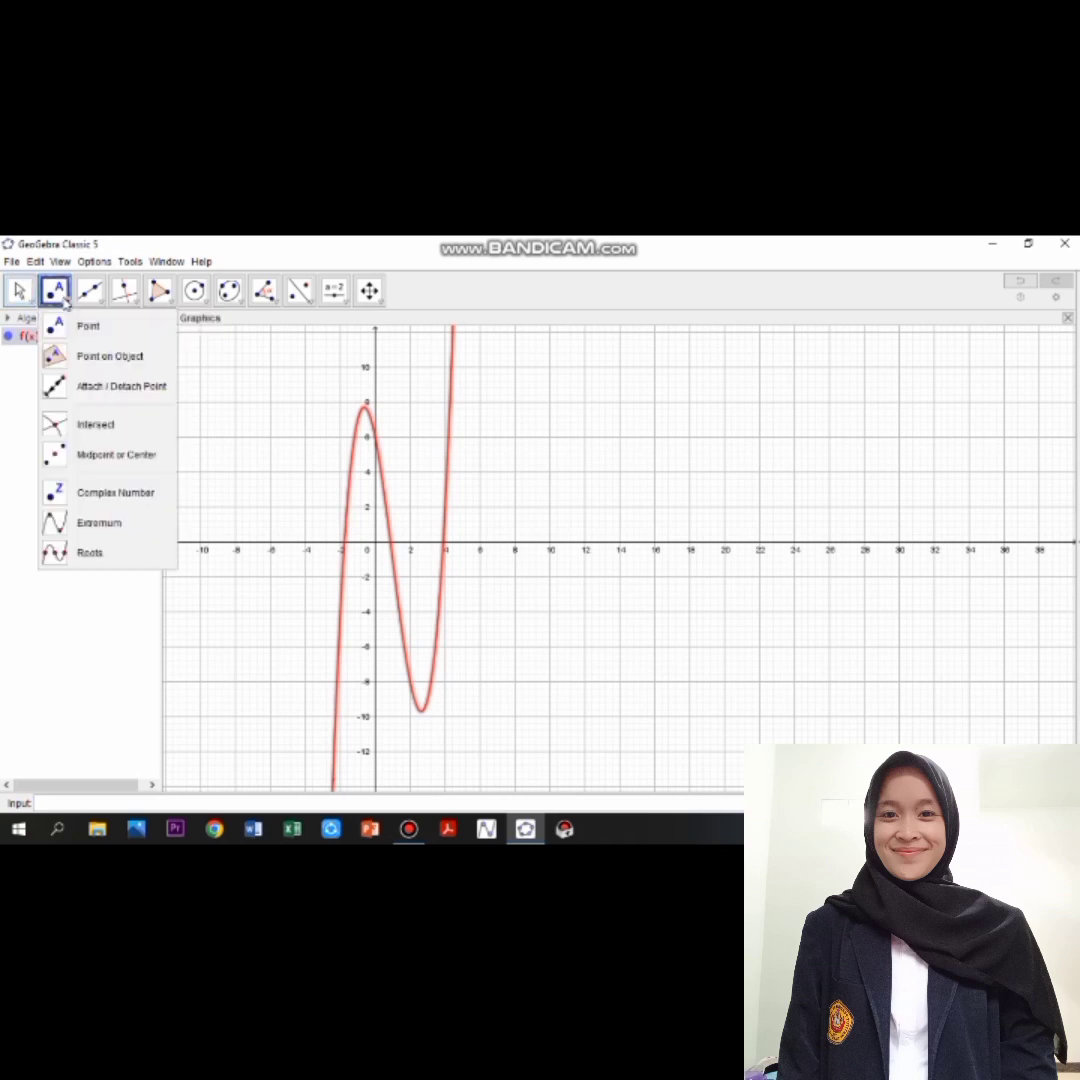
pyautogui.click(87, 560)
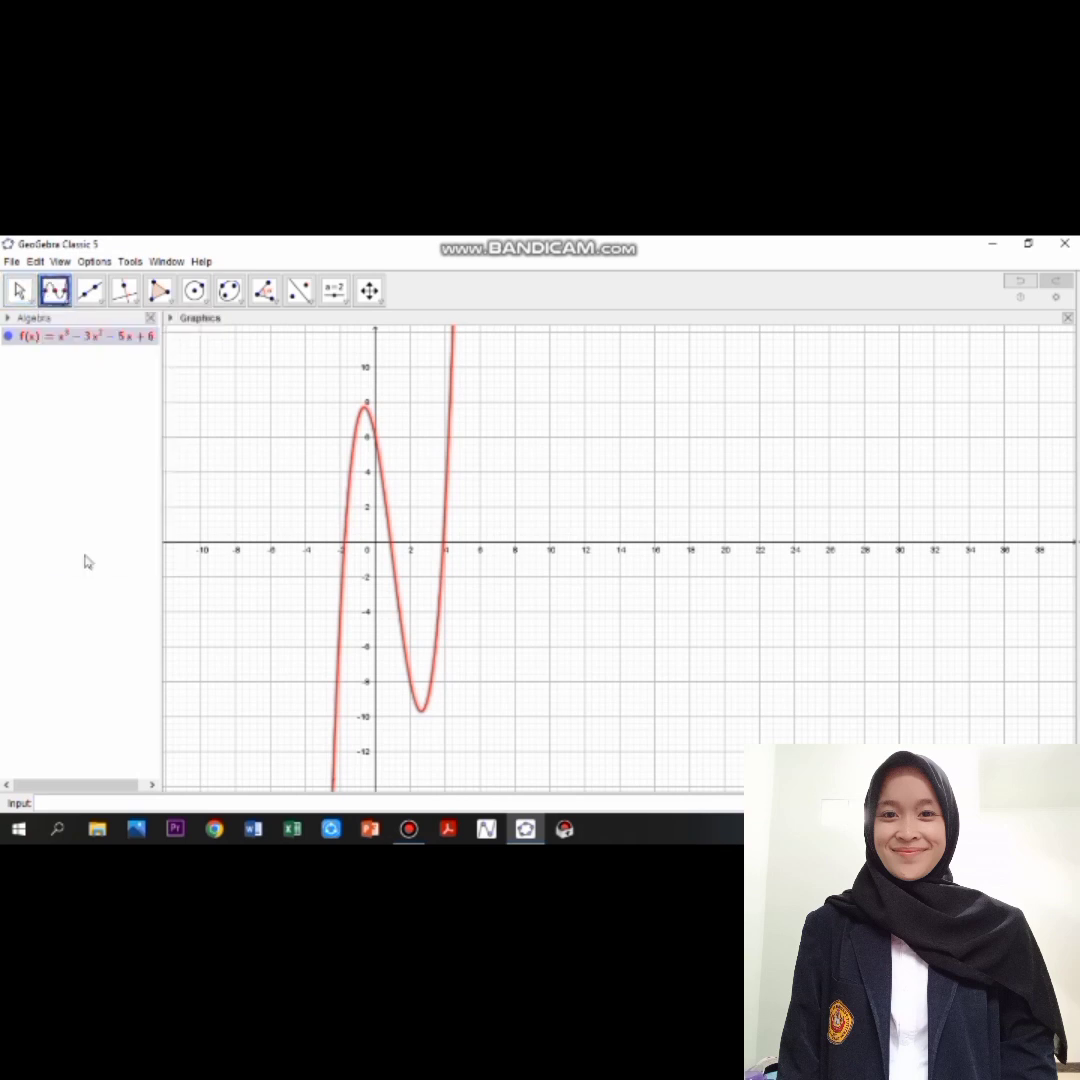
pyautogui.click(394, 568)
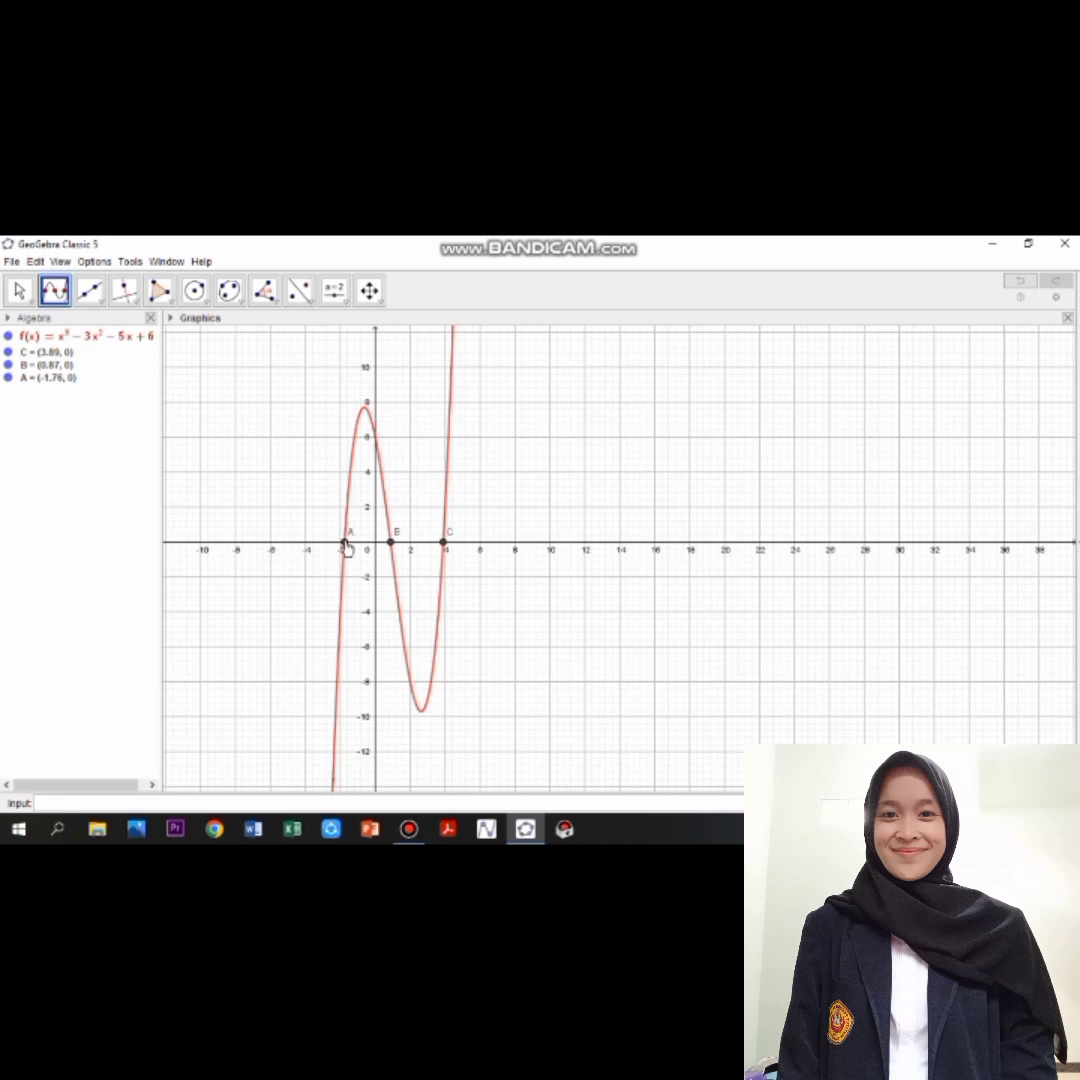
# - Set the label of the cubic's negative root, point A, to show Name & Value
pyautogui.rightClick(347, 549)
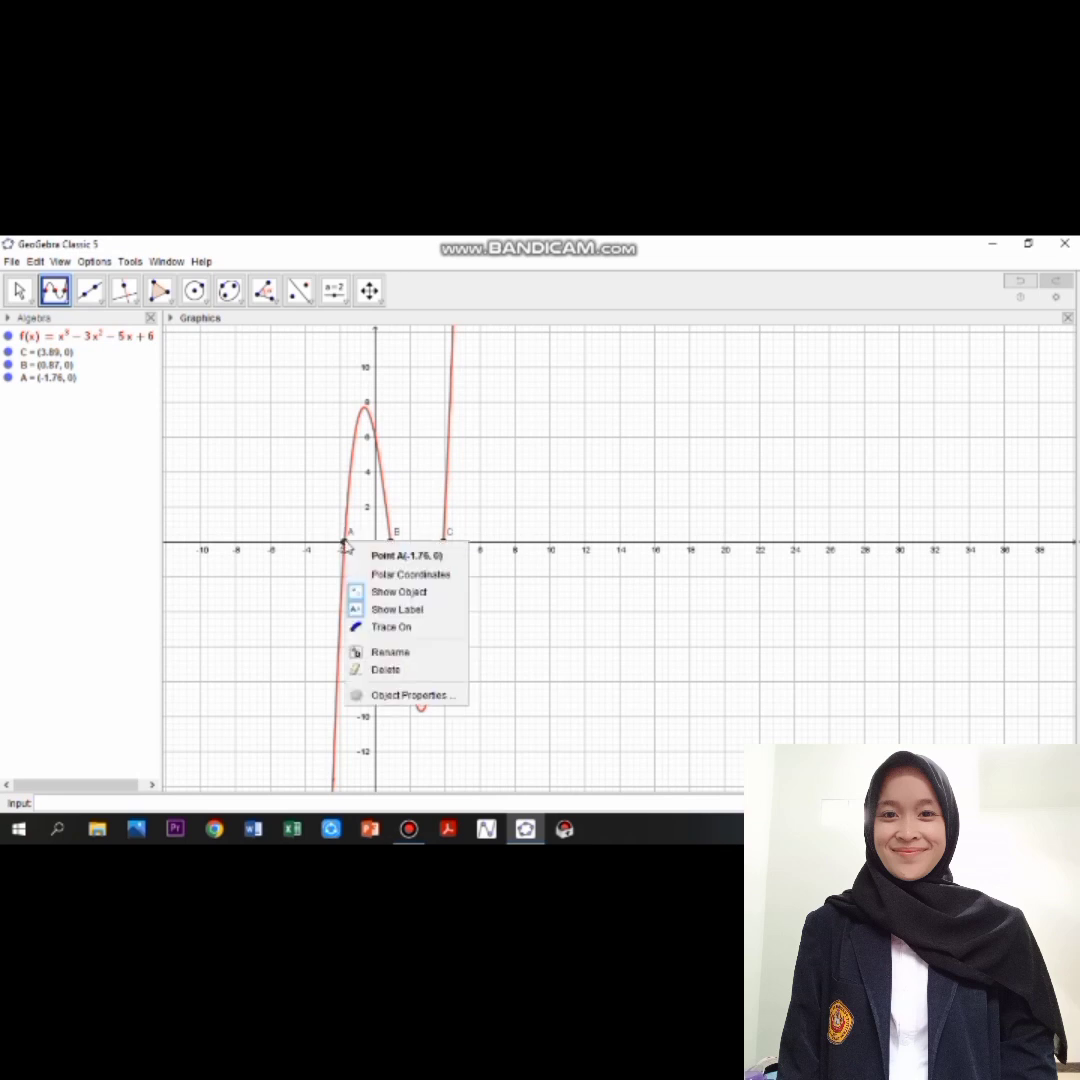
pyautogui.click(397, 696)
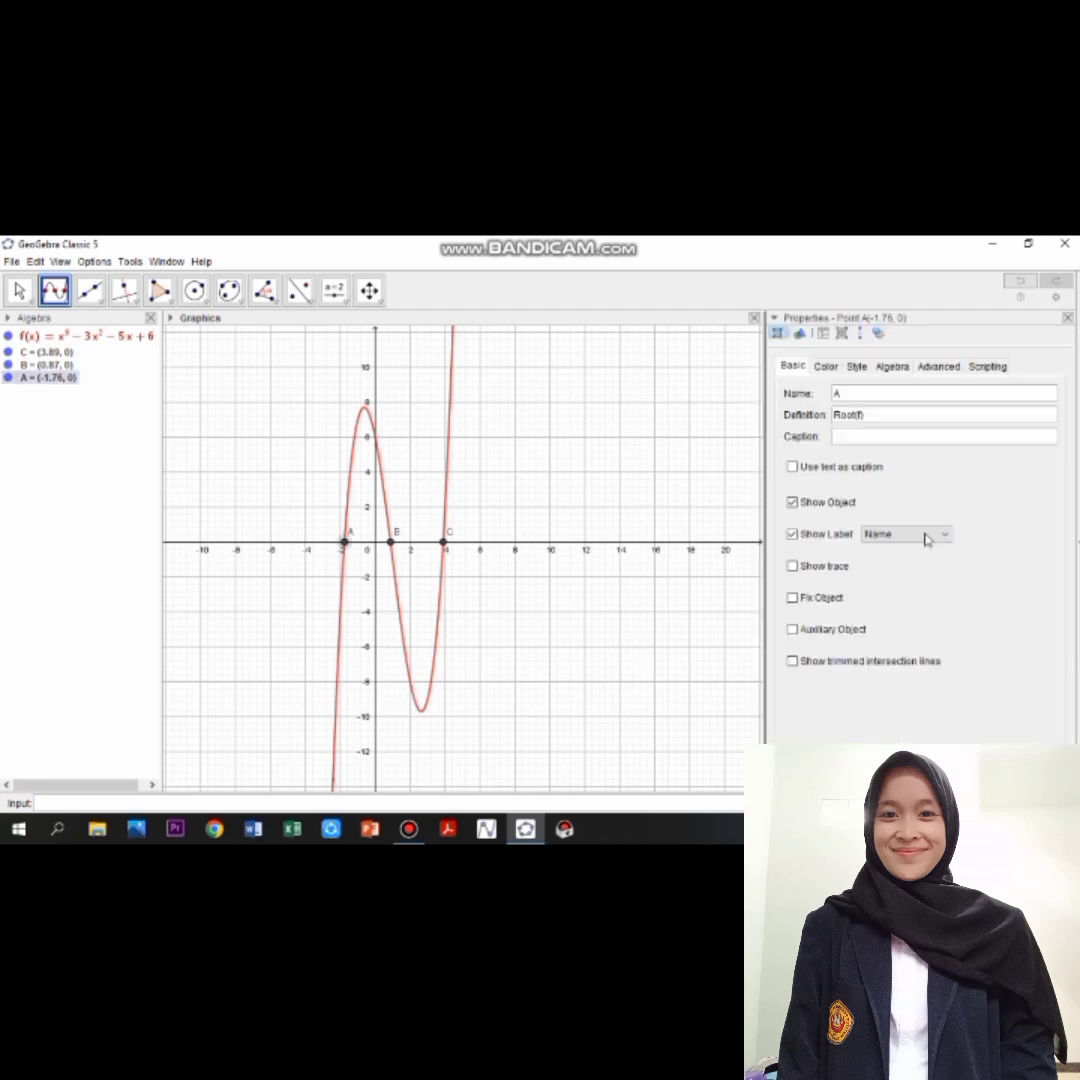
pyautogui.click(931, 537)
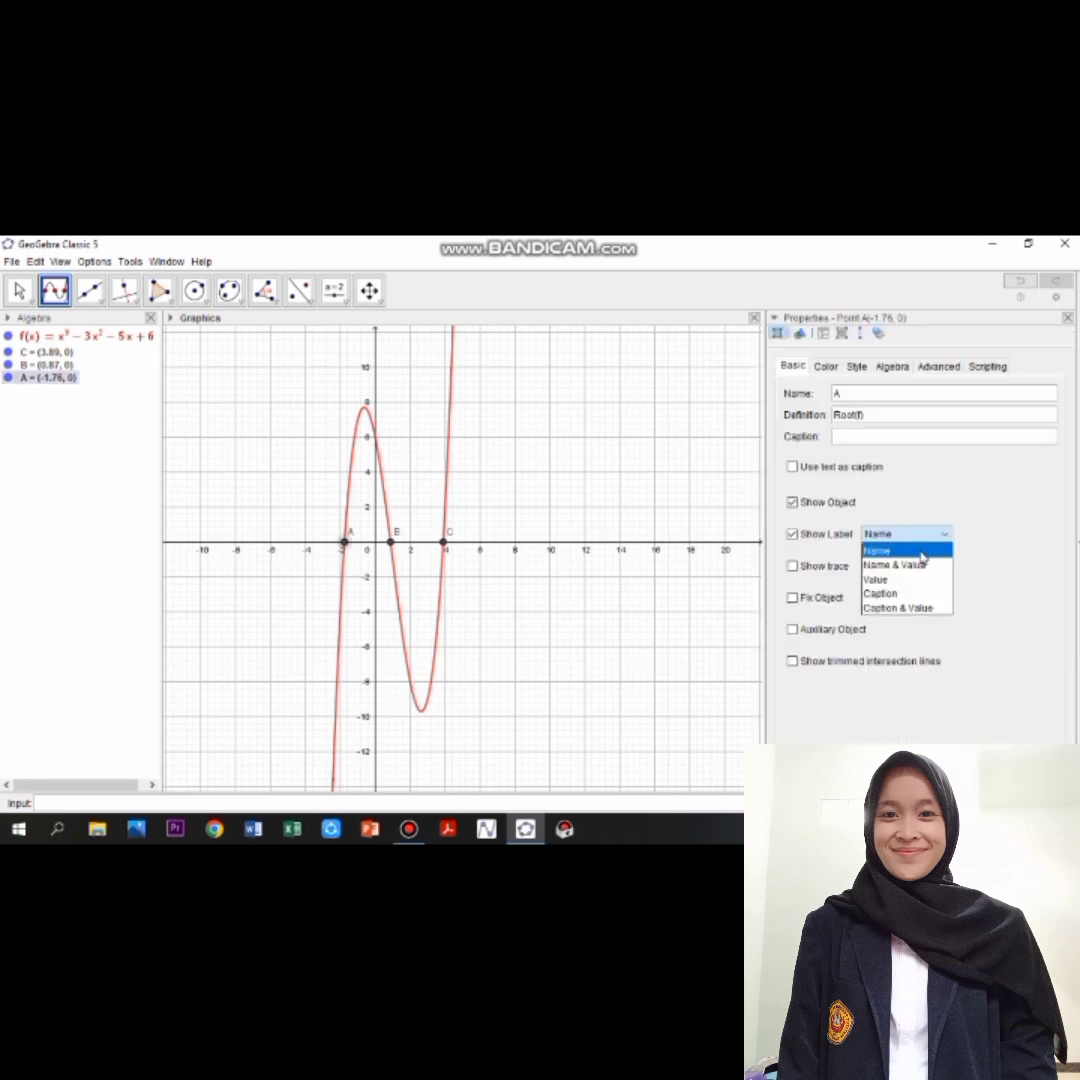
pyautogui.click(914, 566)
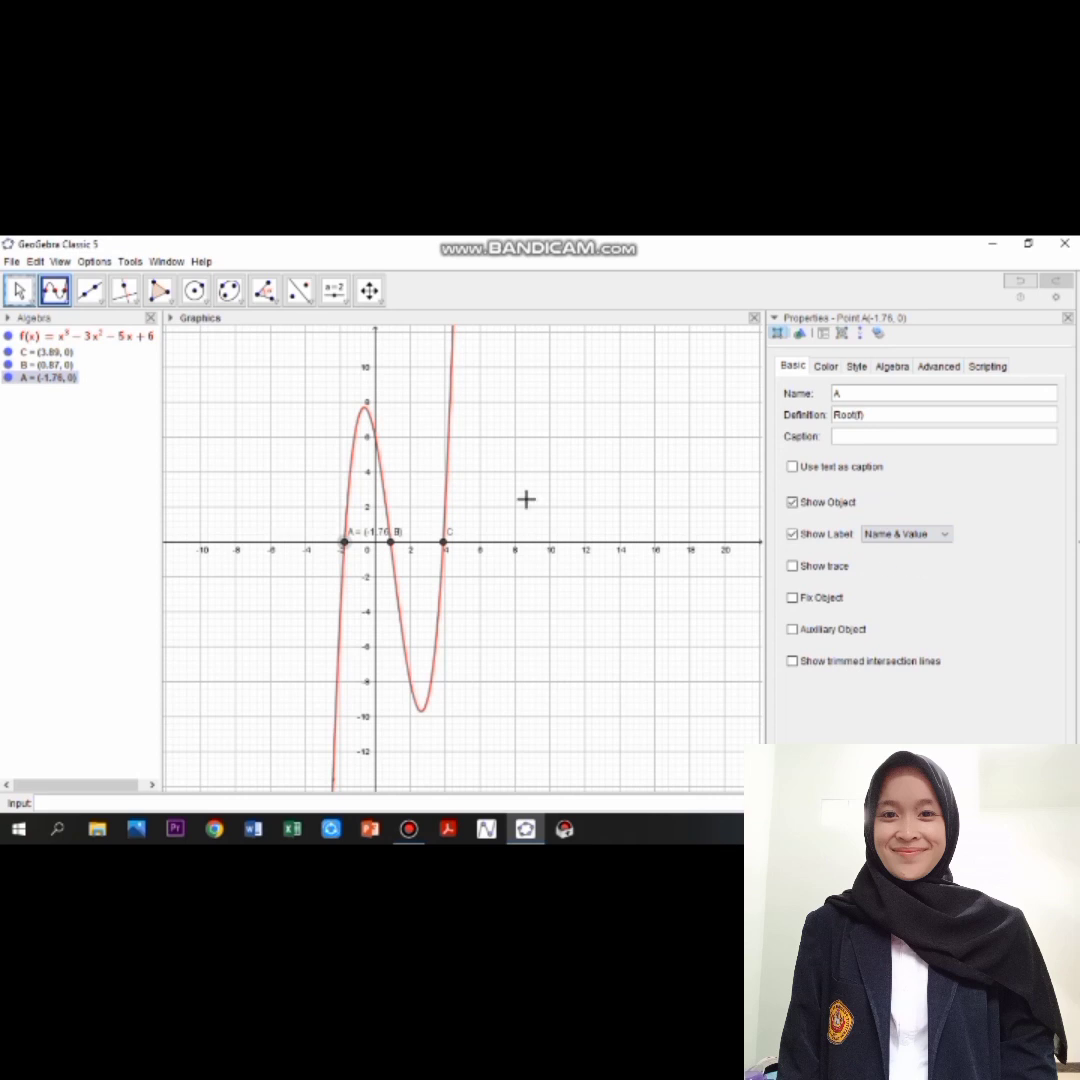
# - Set the label of the cubic's middle root, point B, to show Name & Value
pyautogui.rightClick(391, 547)
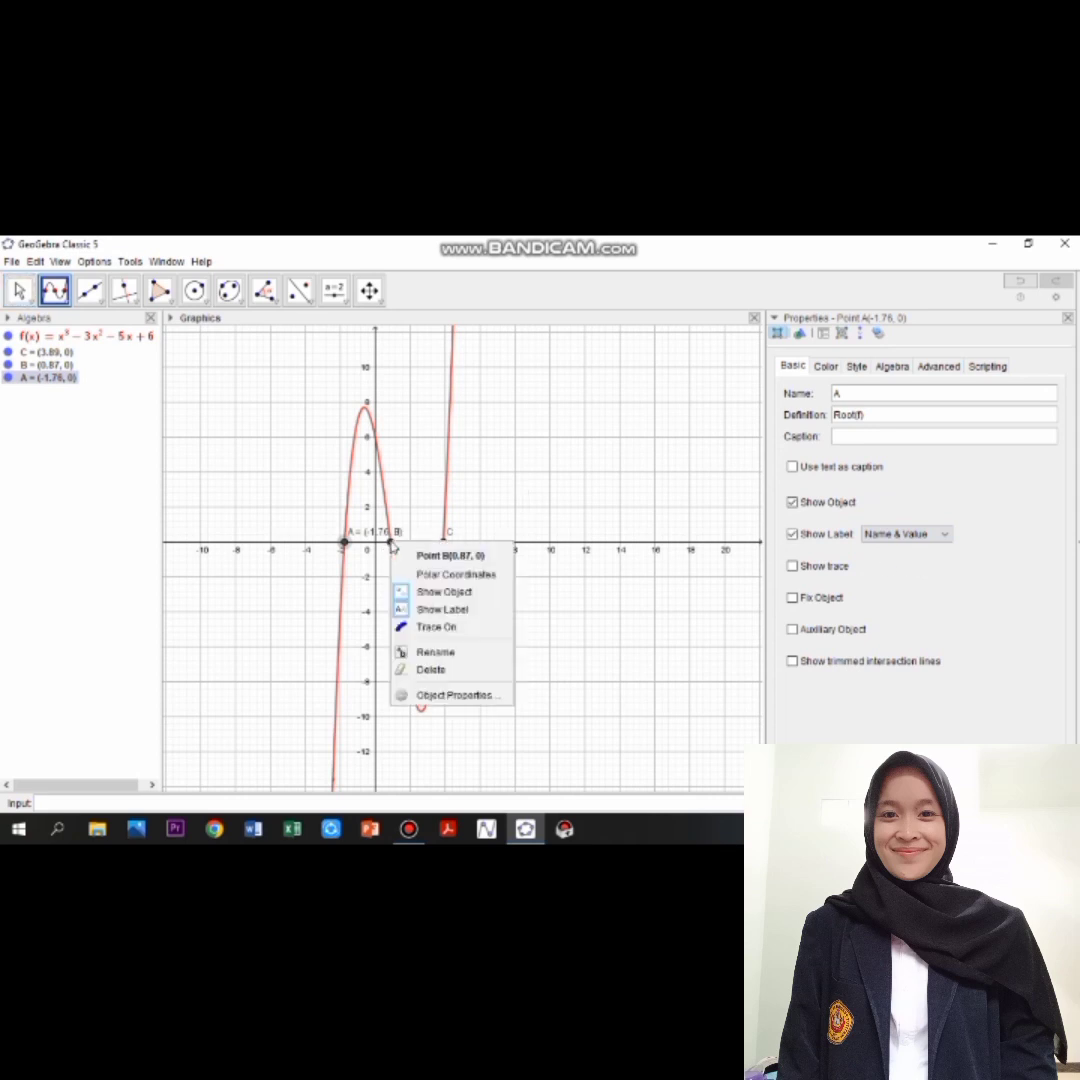
pyautogui.click(455, 697)
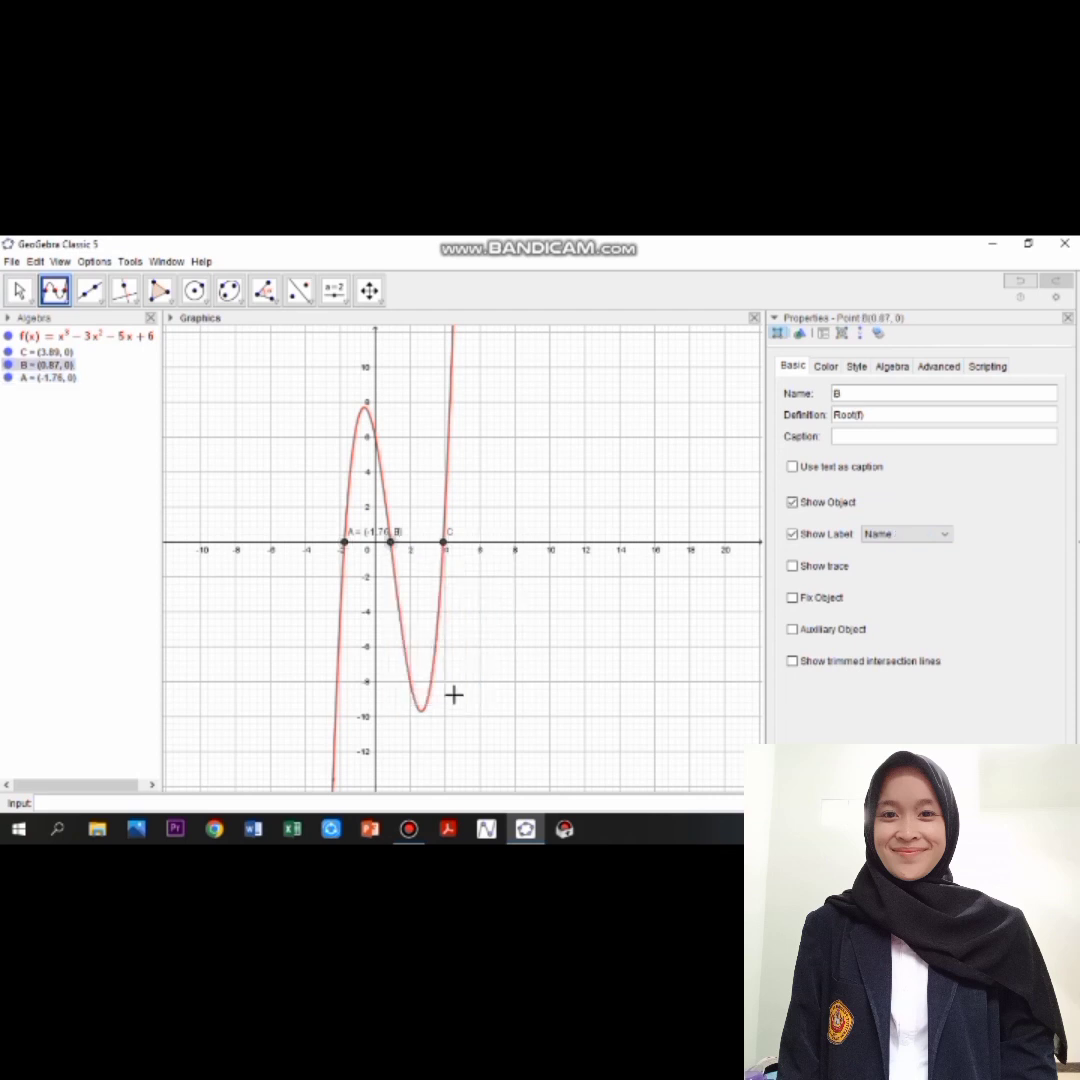
pyautogui.click(941, 535)
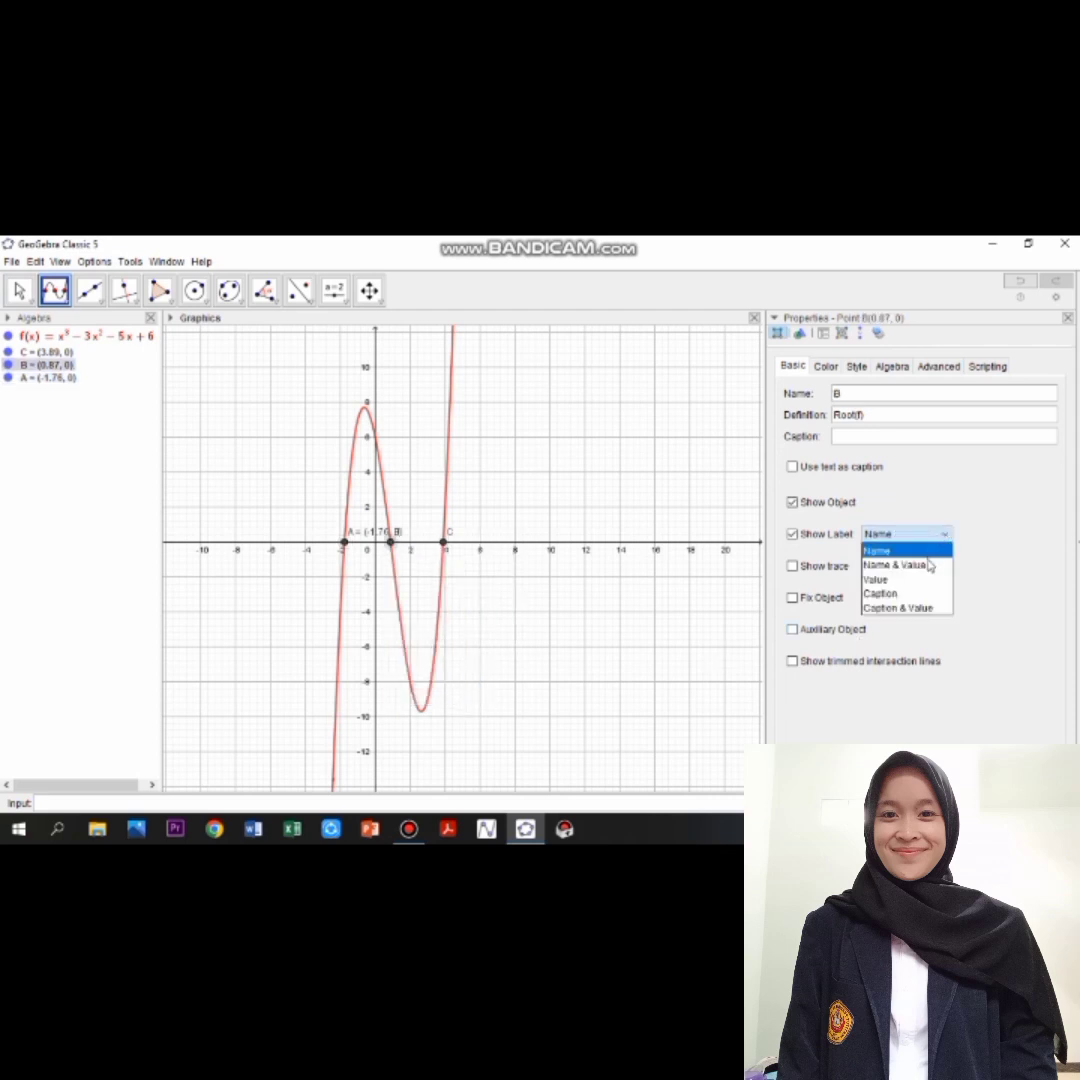
pyautogui.click(926, 564)
pyautogui.press('Escape')
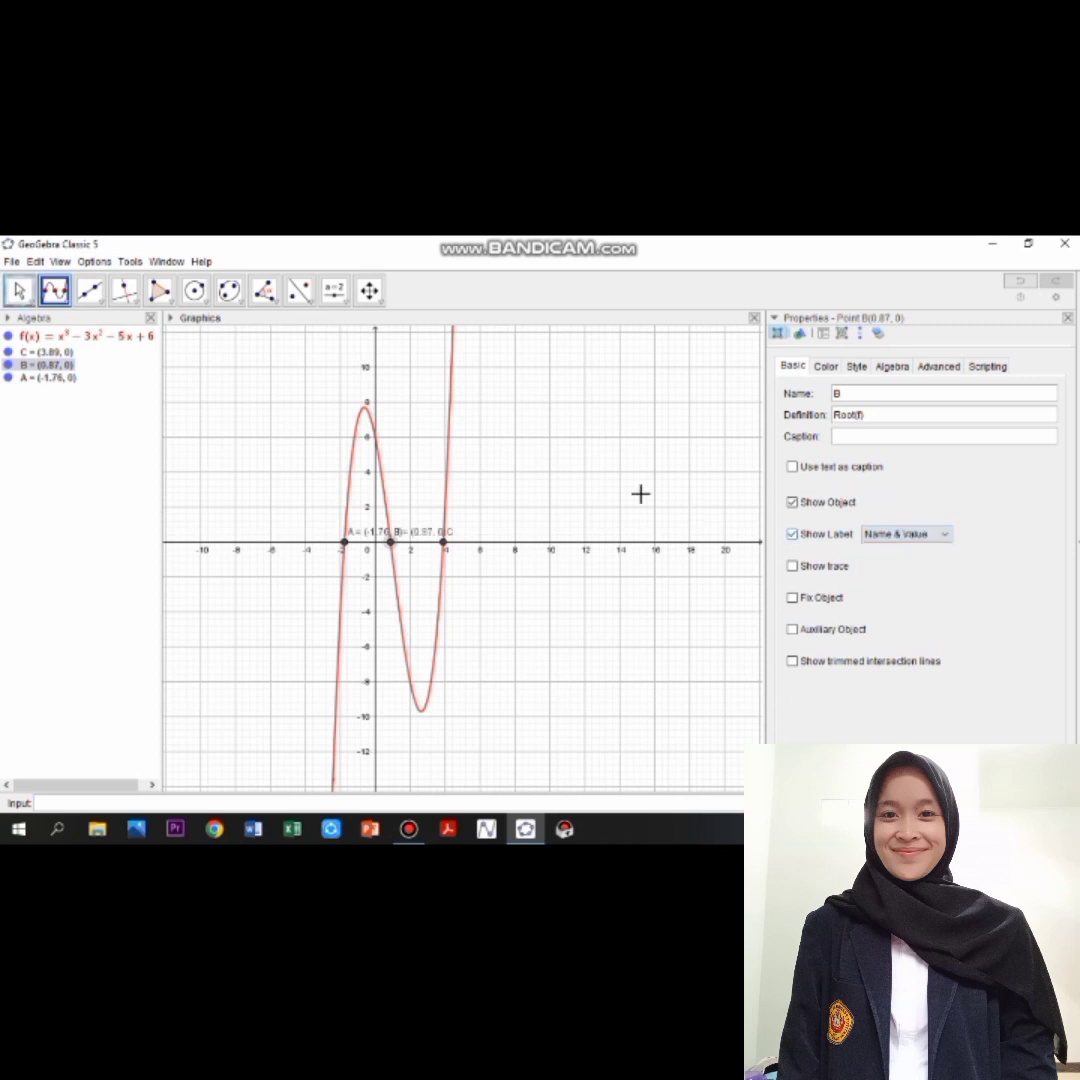
# - Set the label of the cubic's largest root, point C, to show Name & Value
pyautogui.rightClick(445, 548)
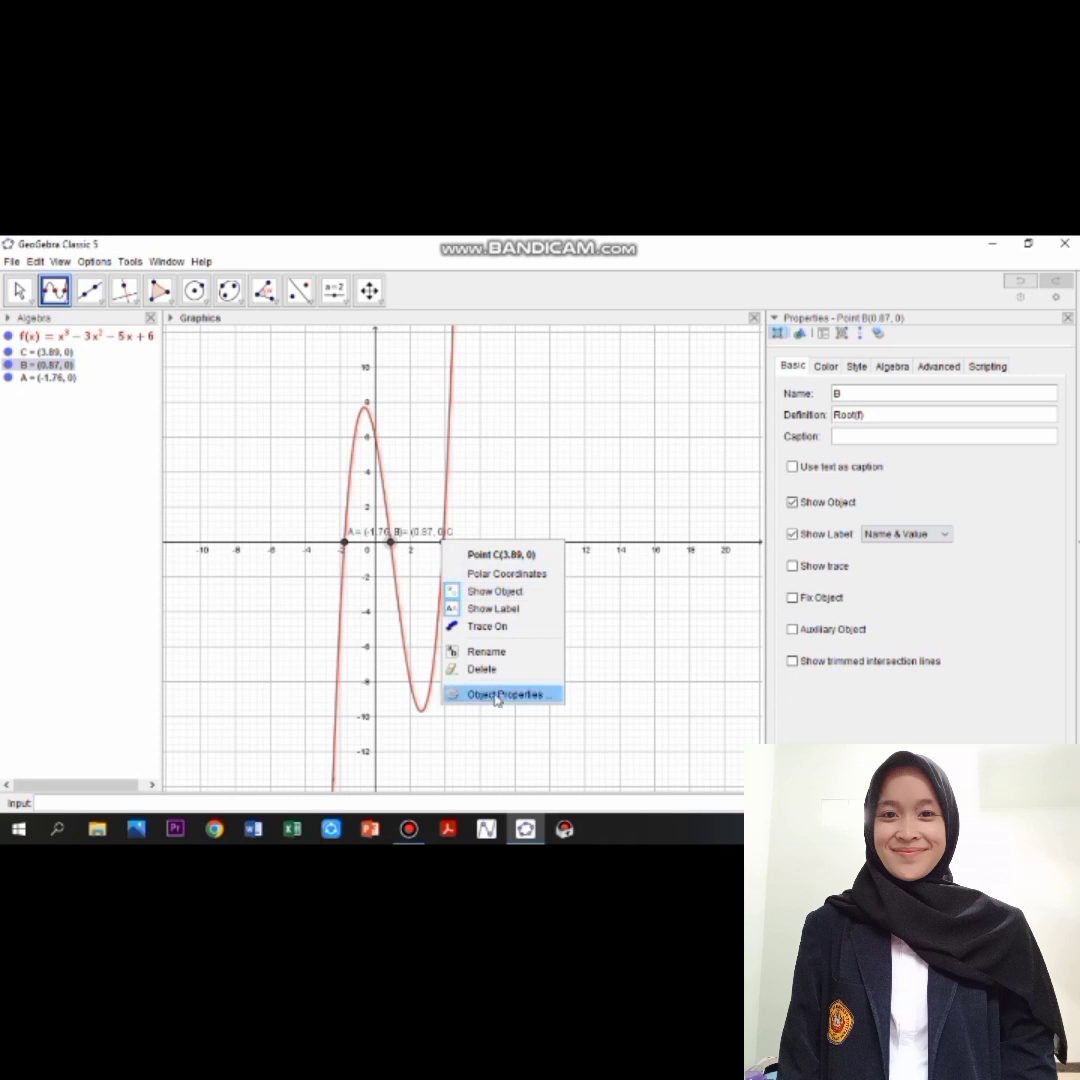
pyautogui.click(497, 700)
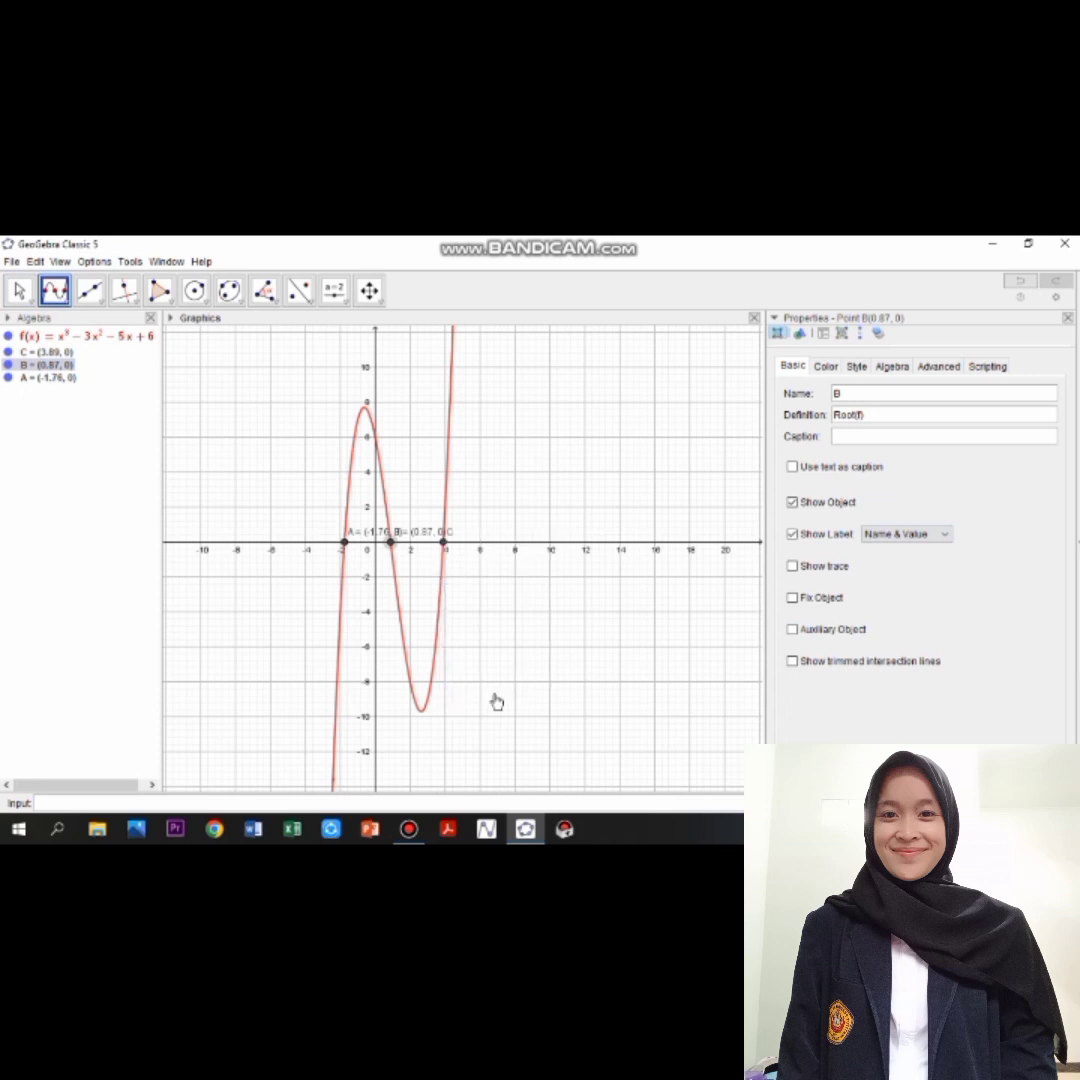
pyautogui.click(948, 539)
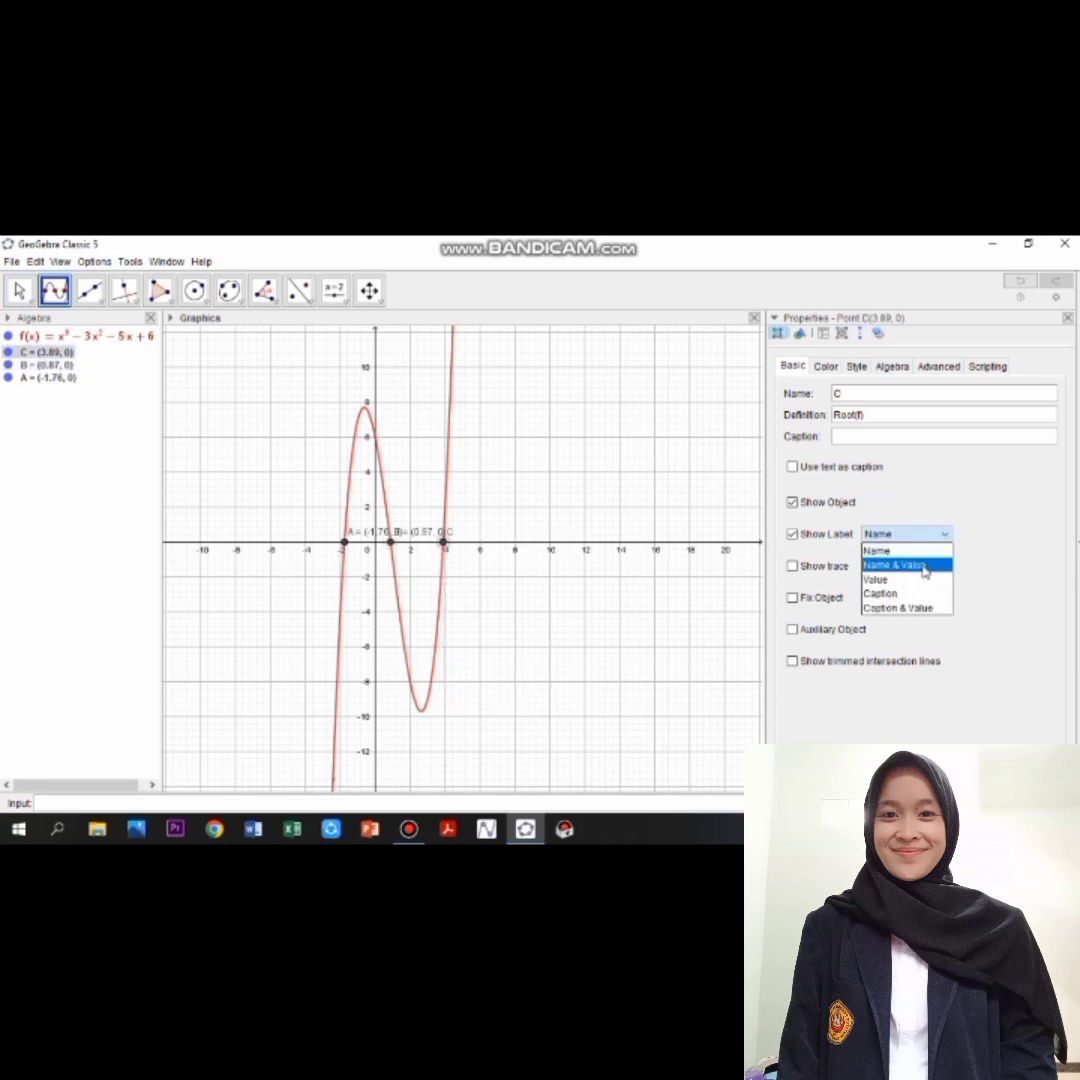
pyautogui.click(923, 566)
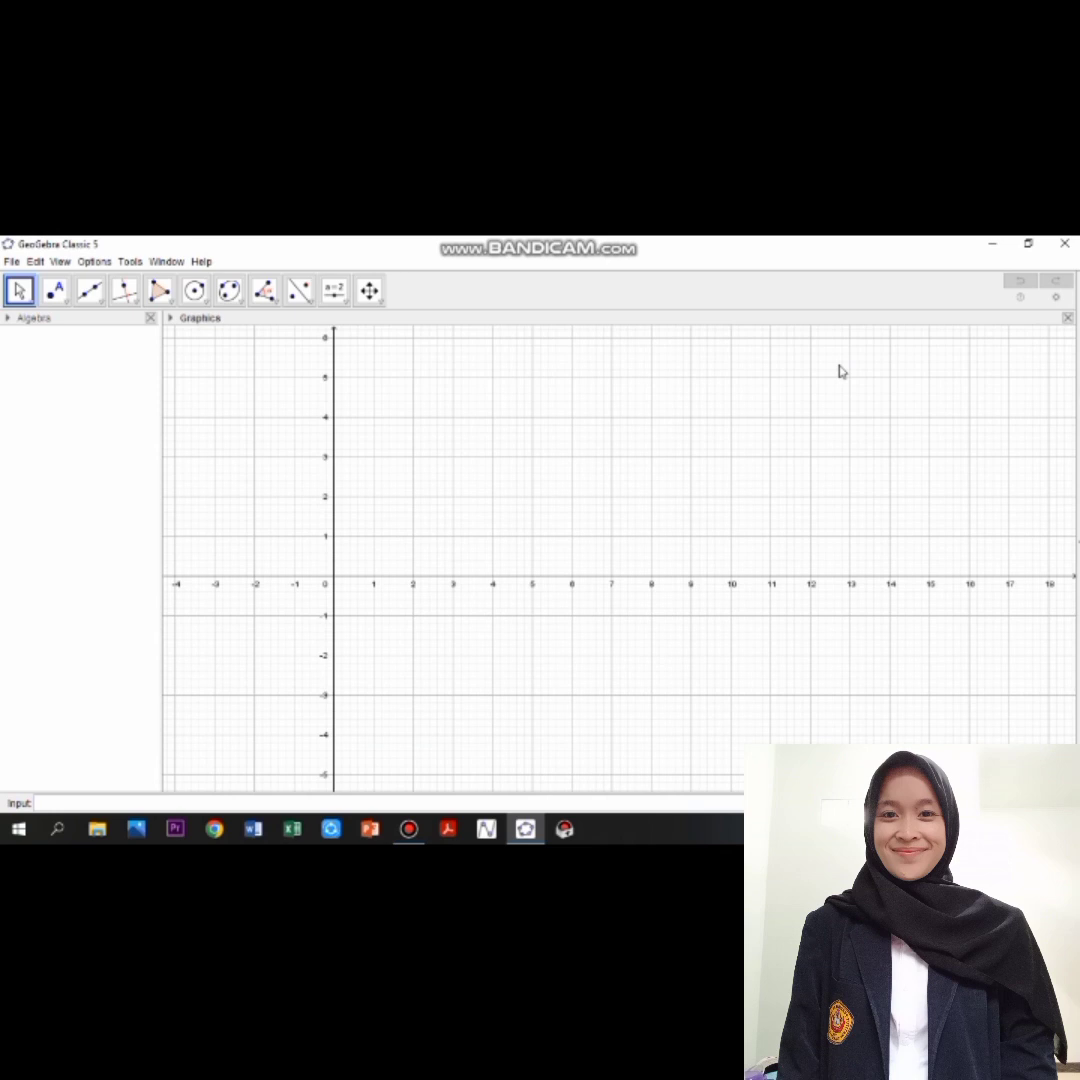
# - Plot the general cubic f(x)=ax³+bx²+cx+d in the empty worksheet and create sliders for a, b, c and d
pyautogui.click(36, 803)
pyautogui.write('f(x)=ax')
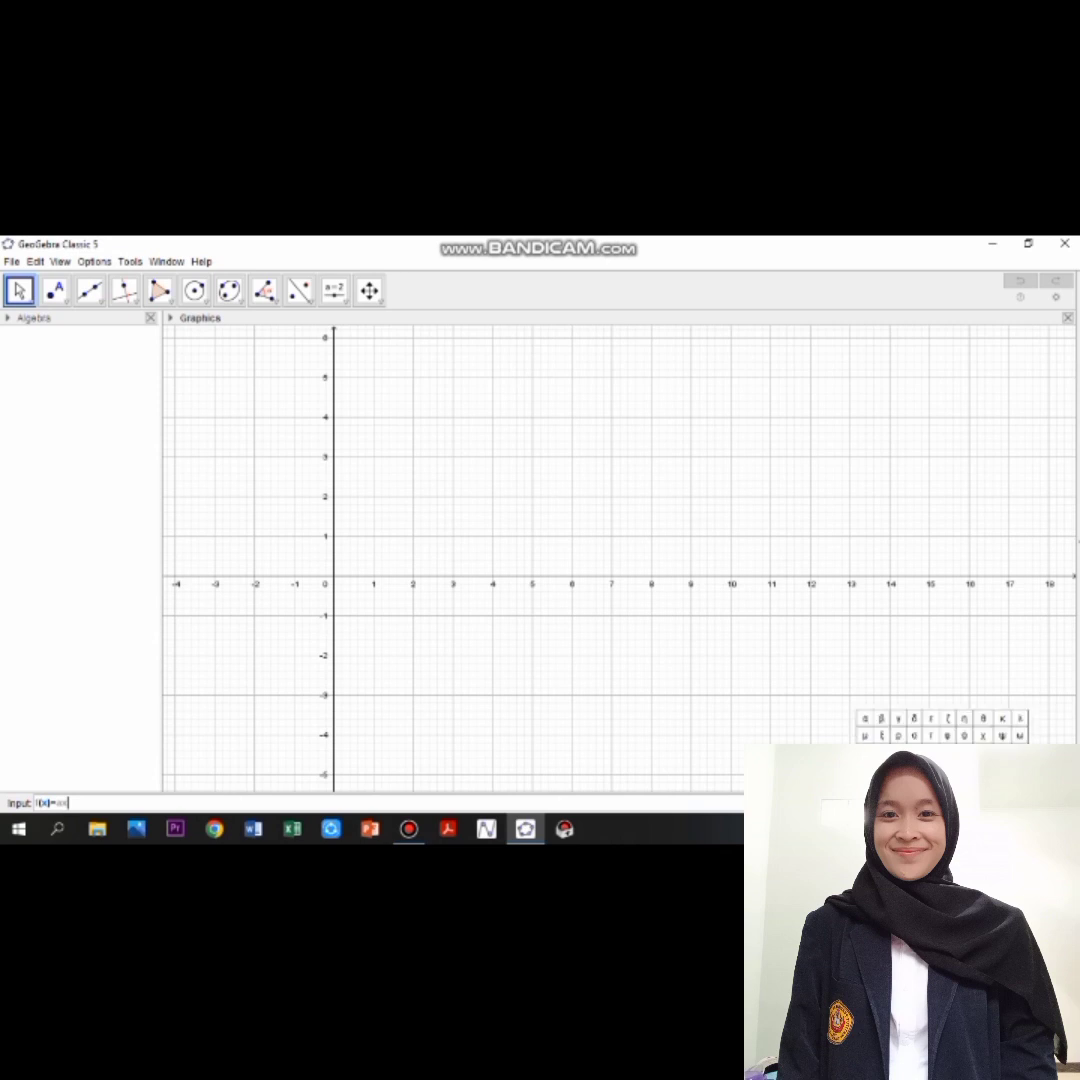
pyautogui.write('^2+')
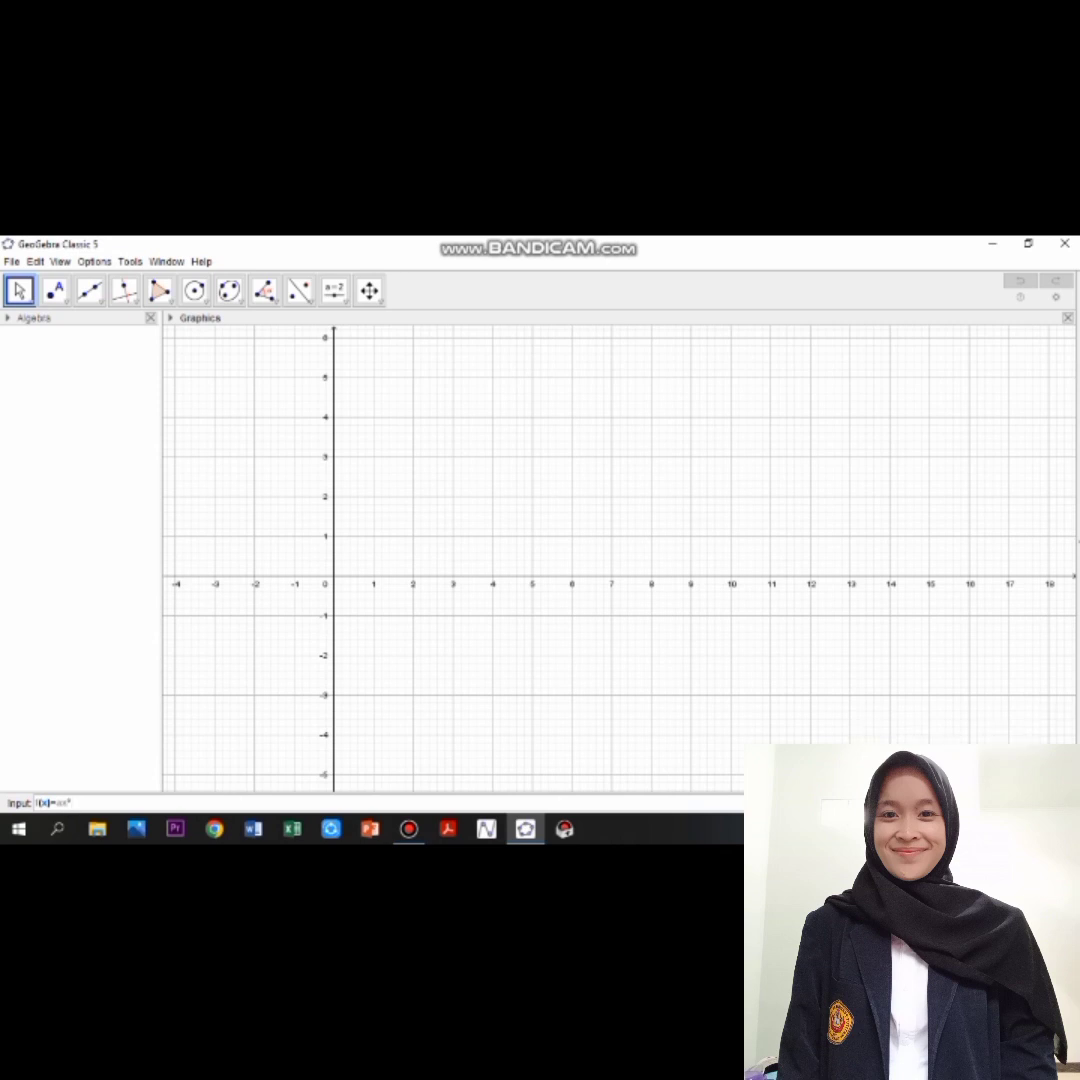
pyautogui.write('bx')
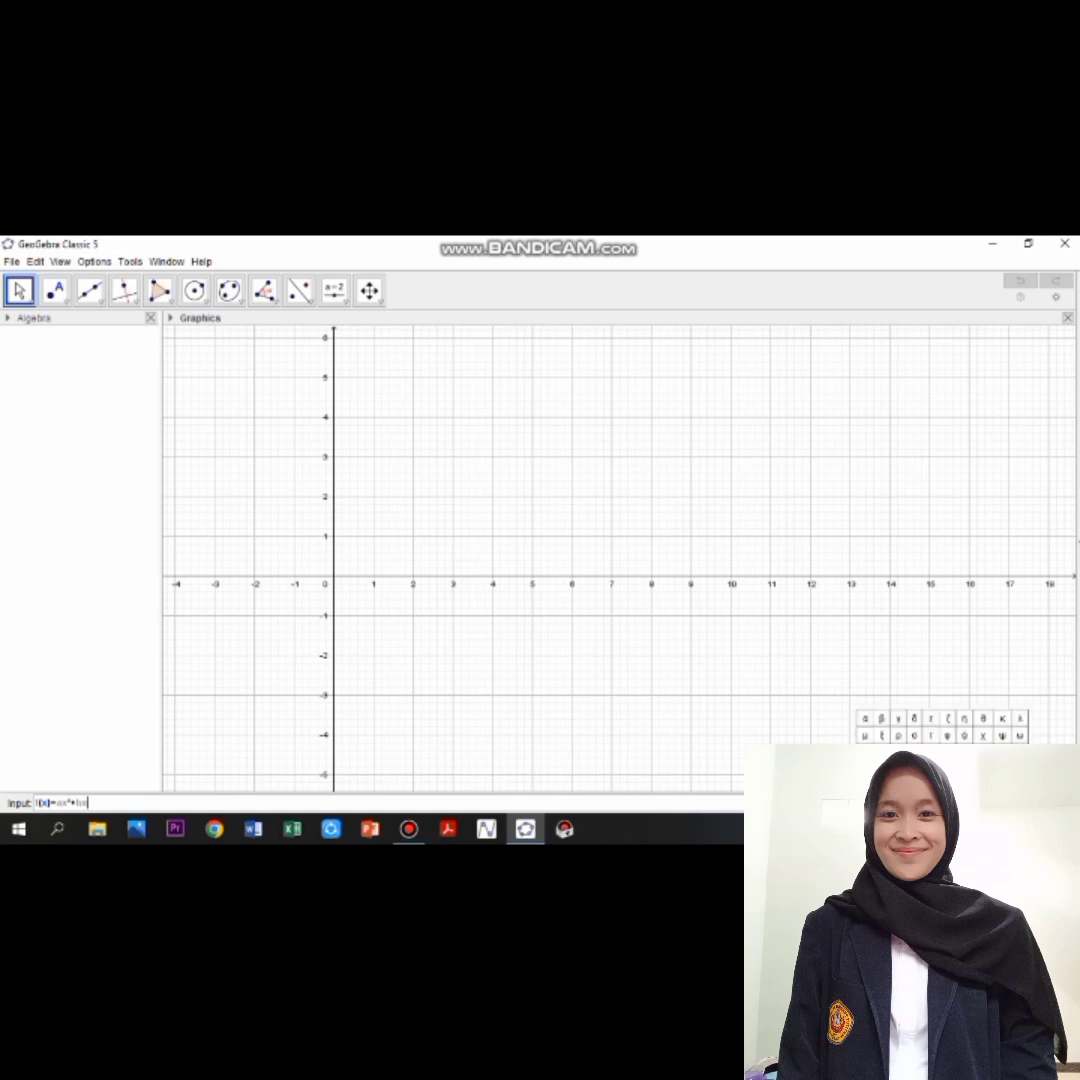
pyautogui.write('^2+')
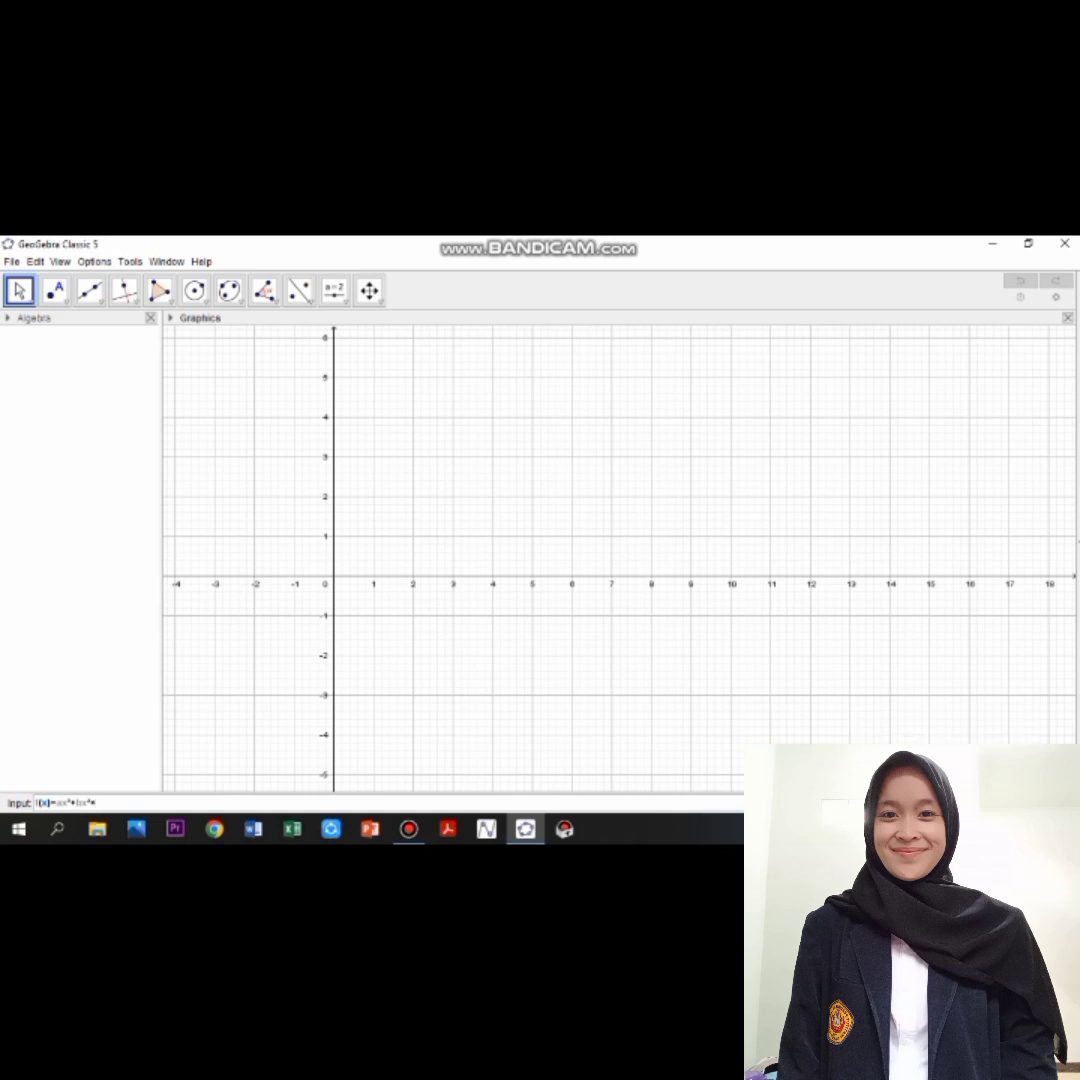
pyautogui.write('cx+d')
pyautogui.press('Return')
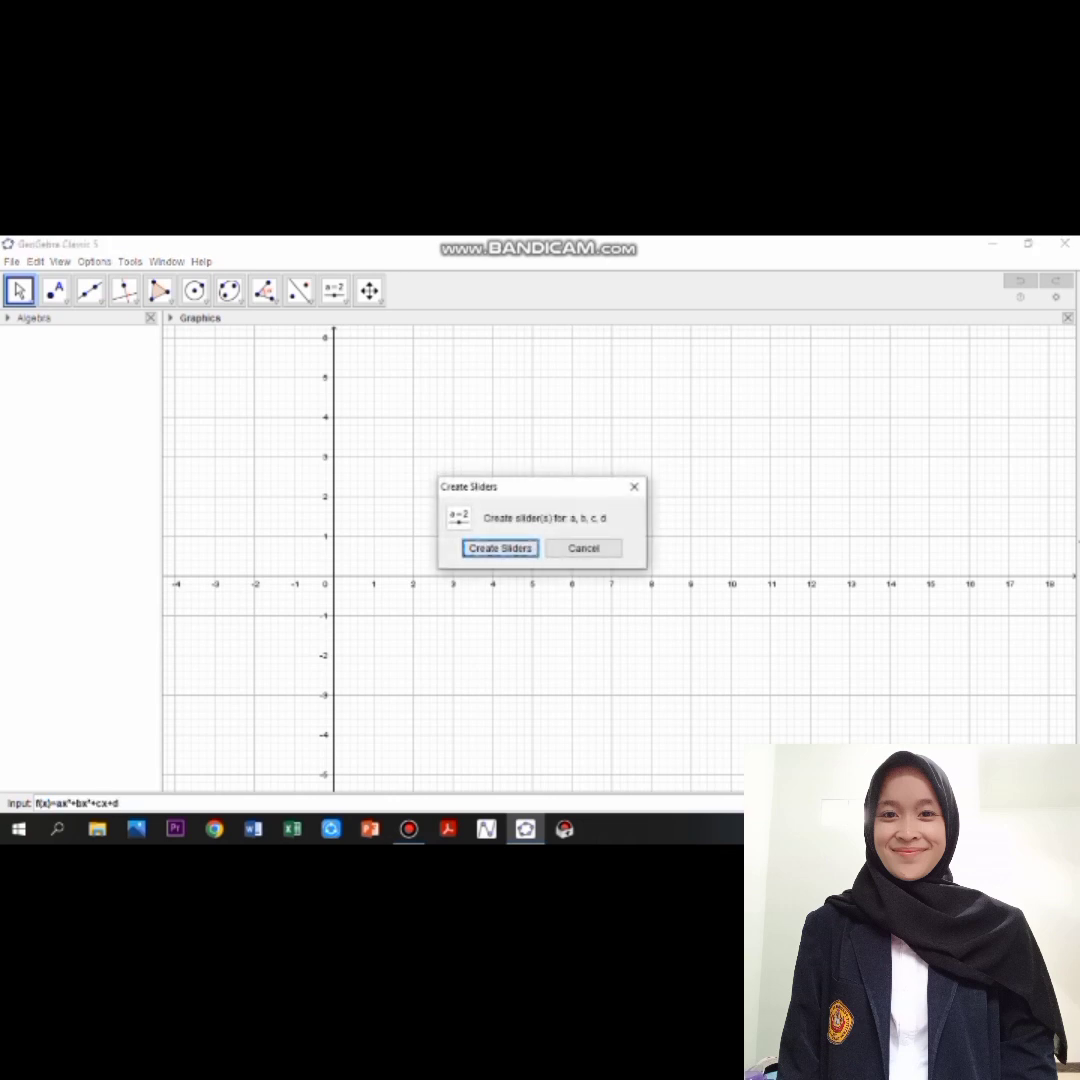
pyautogui.click(500, 549)
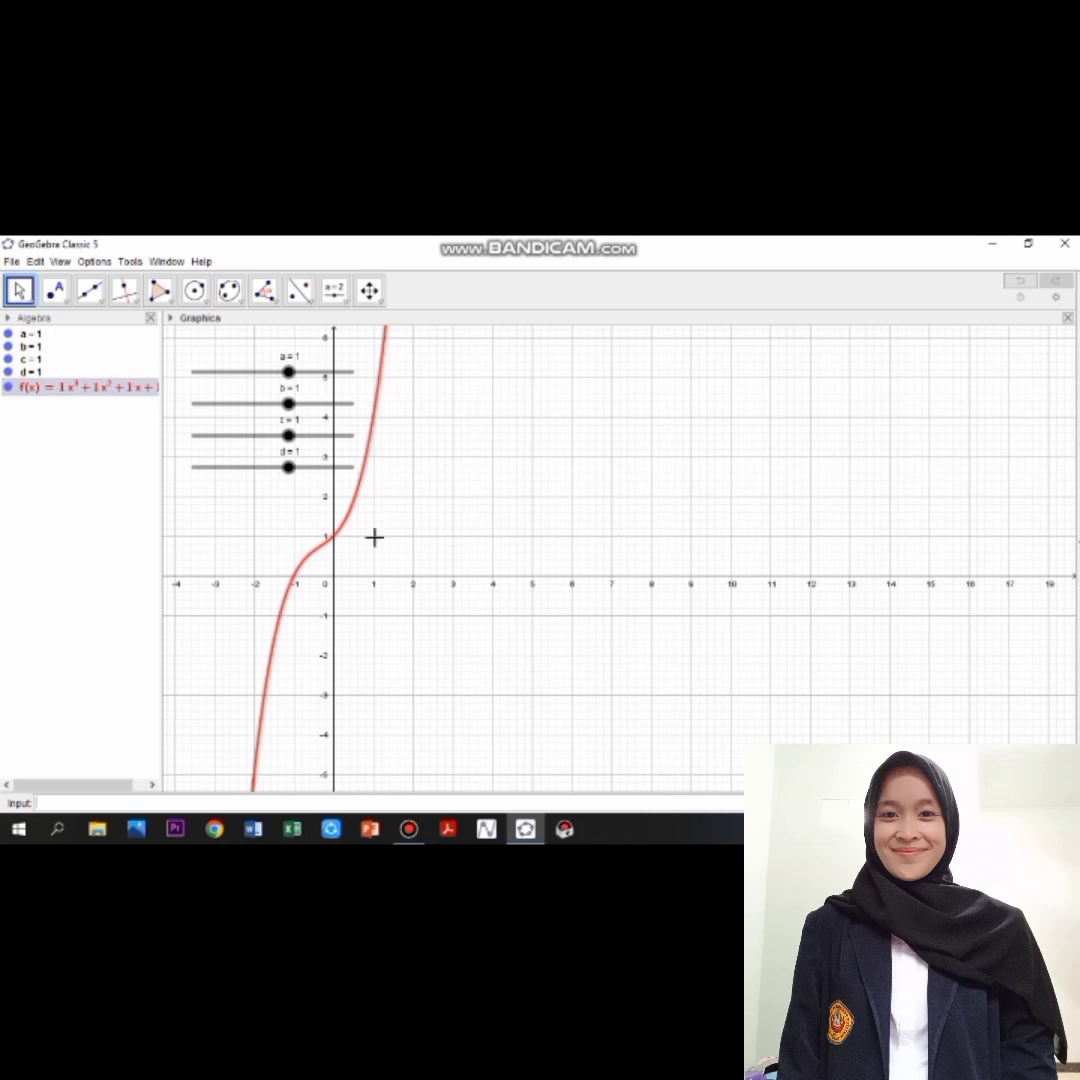
# - Set the minimum of slider b to -9 and move the slider to b = -9
pyautogui.rightClick(290, 404)
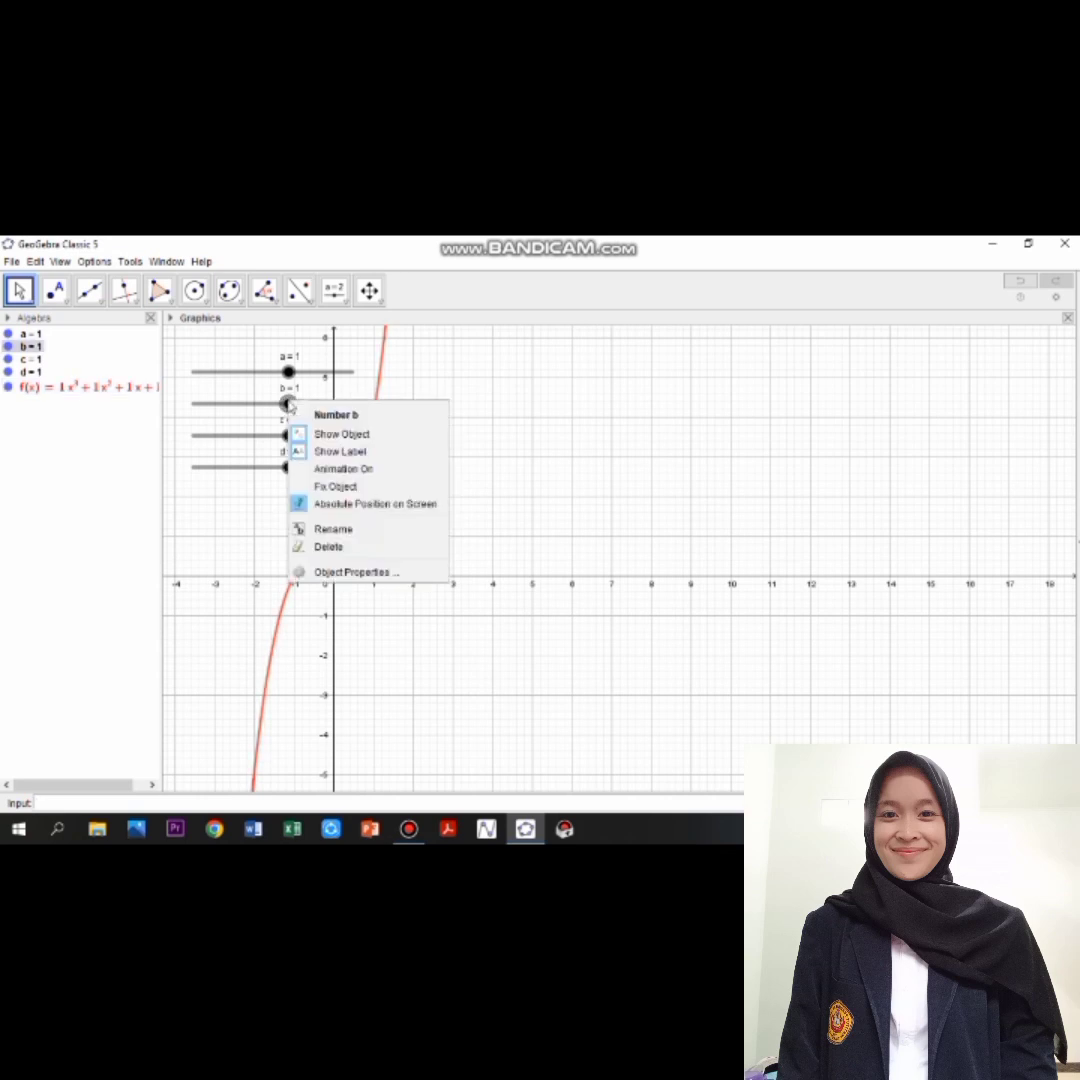
pyautogui.click(366, 572)
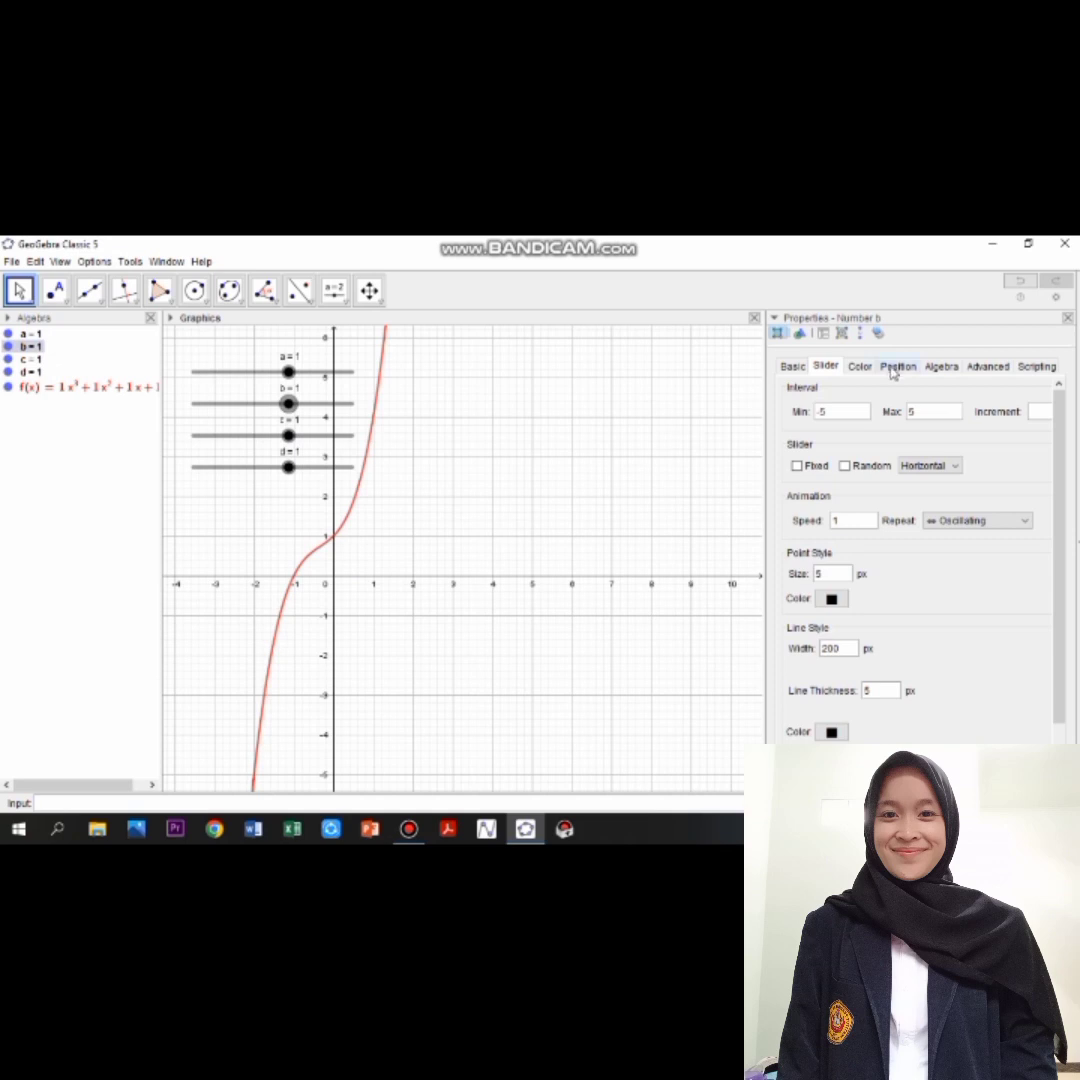
pyautogui.click(864, 412)
pyautogui.press('BackSpace')
pyautogui.write('9')
pyautogui.press('Return')
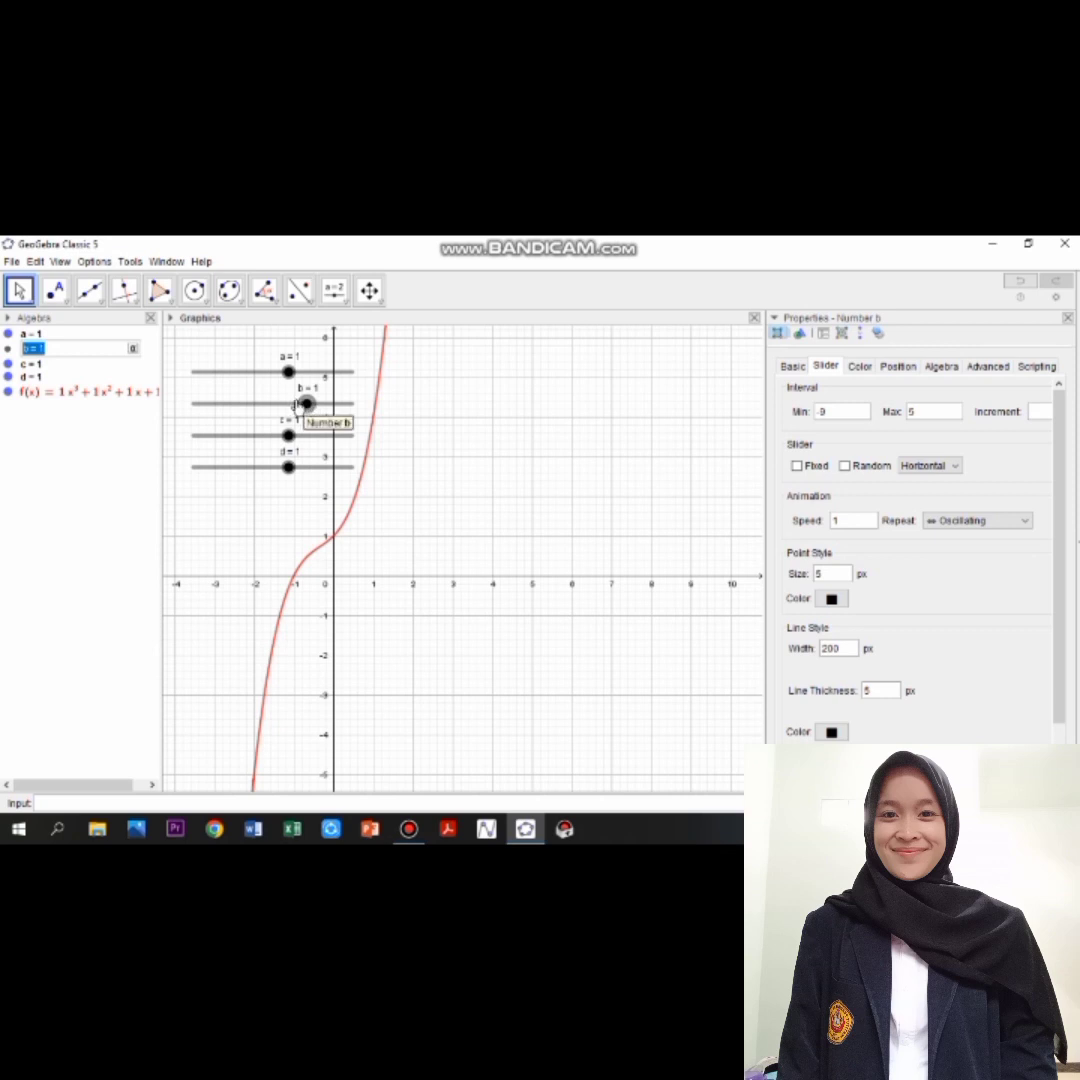
pyautogui.moveTo(307, 404); pyautogui.dragTo(192, 406)
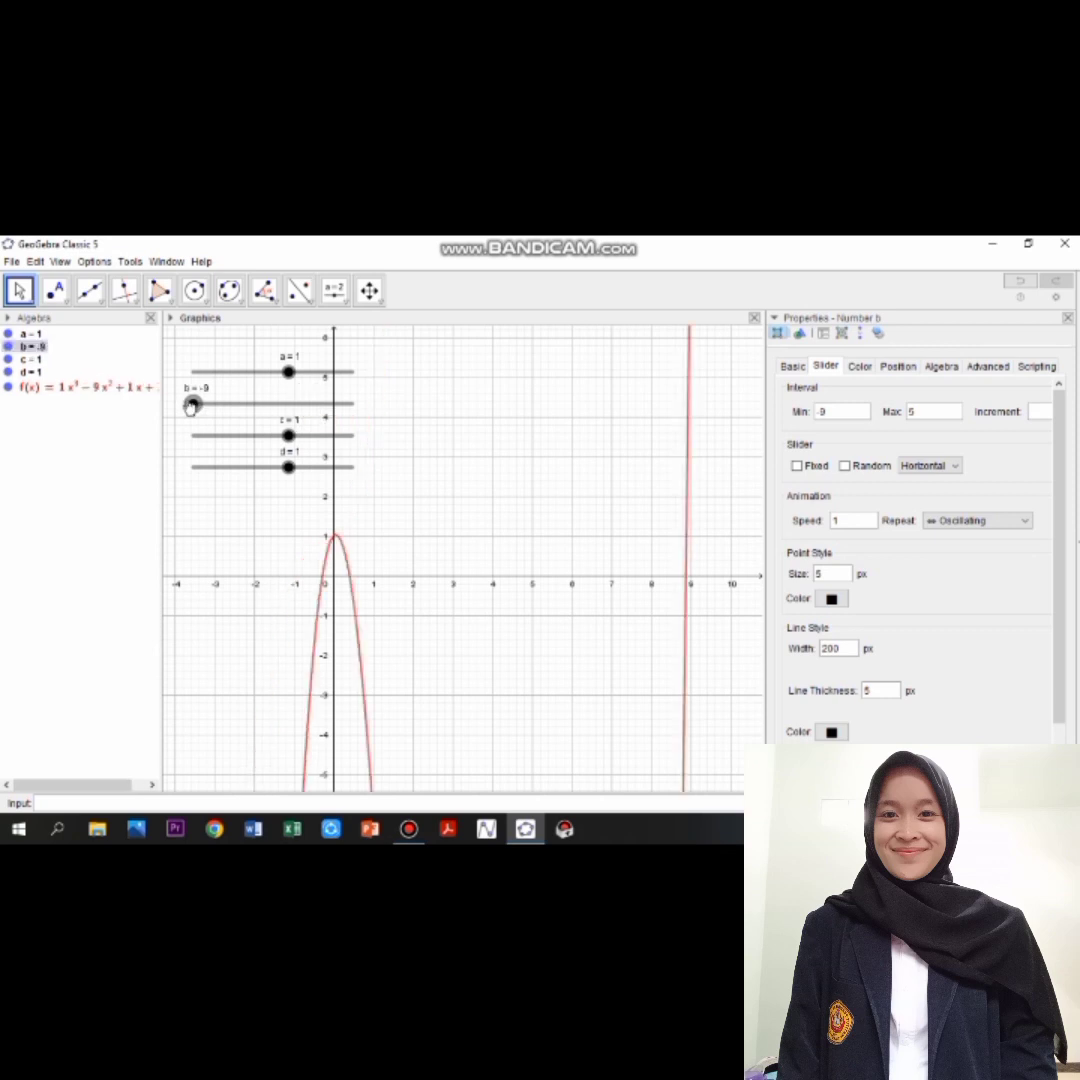
# - Set the maximum of slider c to 22 and move the slider to c = 22
pyautogui.rightClick(290, 438)
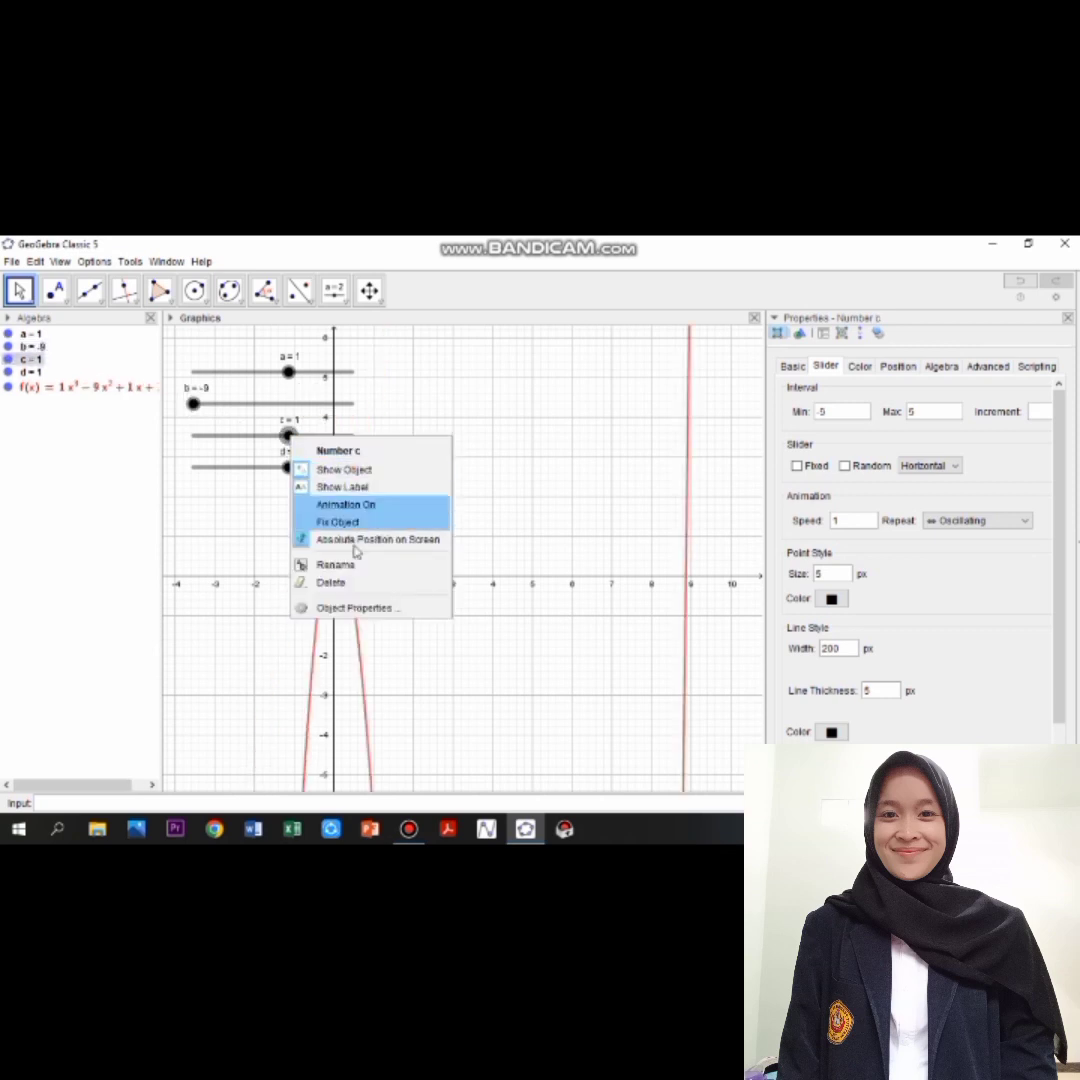
pyautogui.click(383, 612)
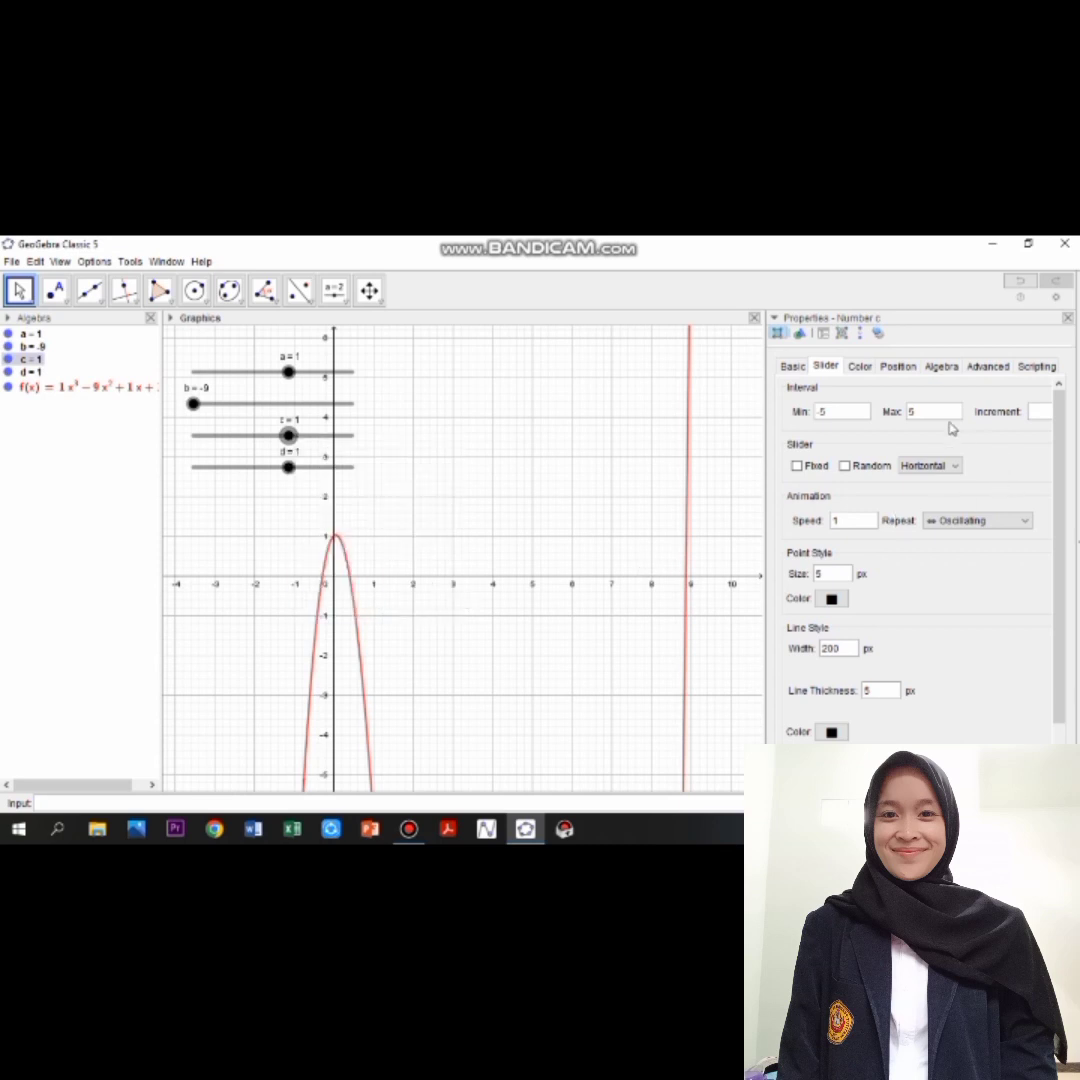
pyautogui.doubleClick(945, 413)
pyautogui.write('22')
pyautogui.press('Return')
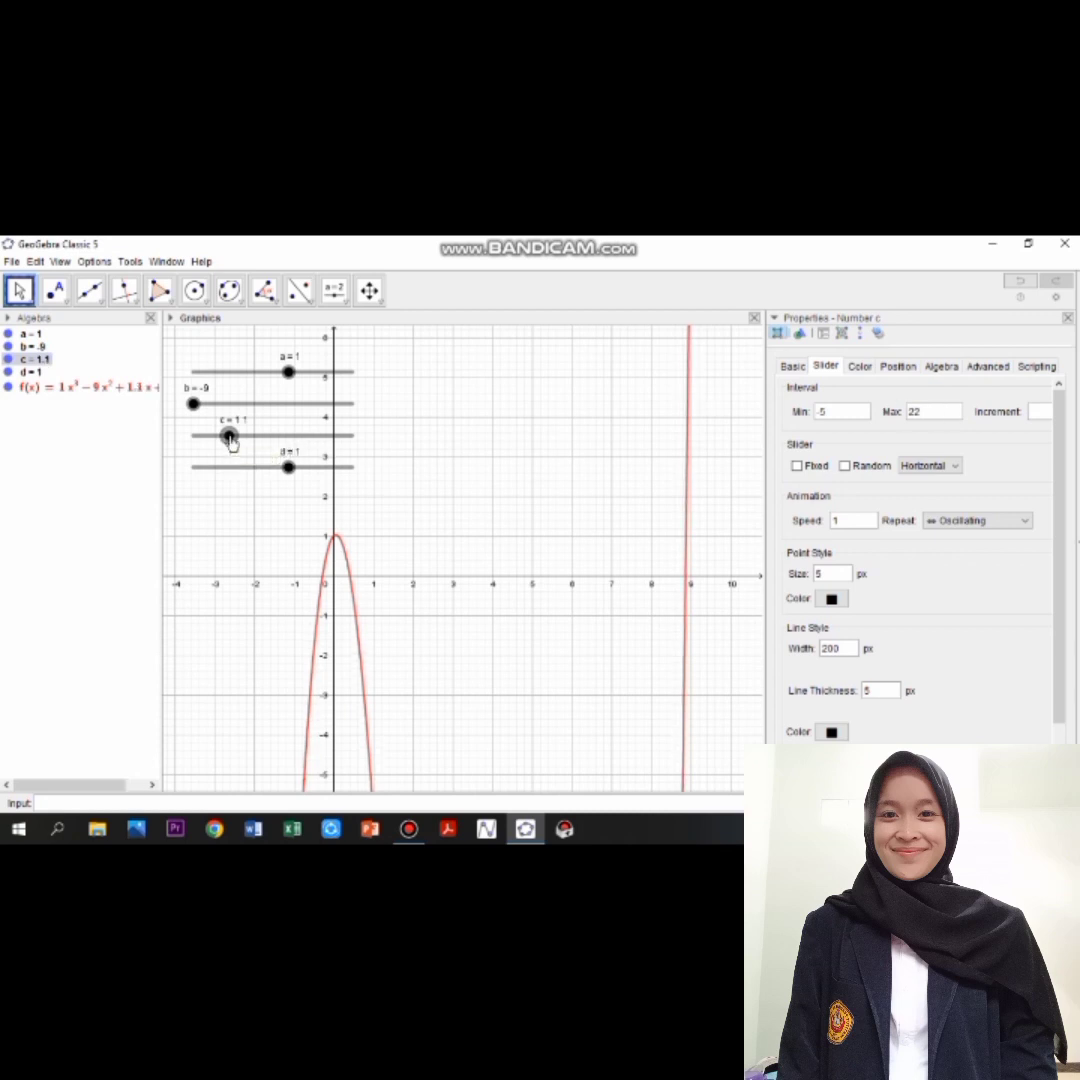
pyautogui.moveTo(229, 440); pyautogui.dragTo(362, 451)
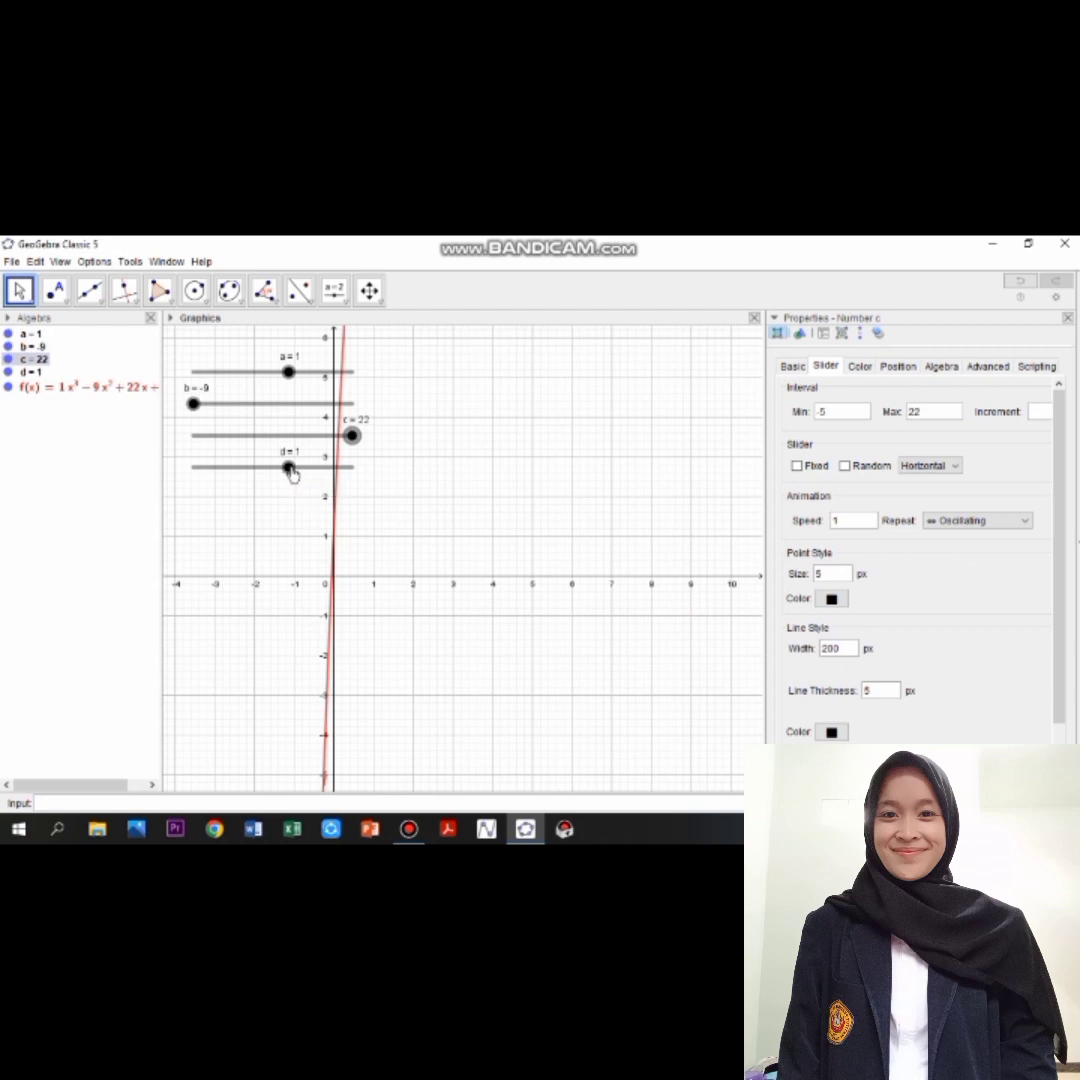
# - Set the minimum of slider d to -16 in its properties
pyautogui.rightClick(289, 469)
pyautogui.click(364, 640)
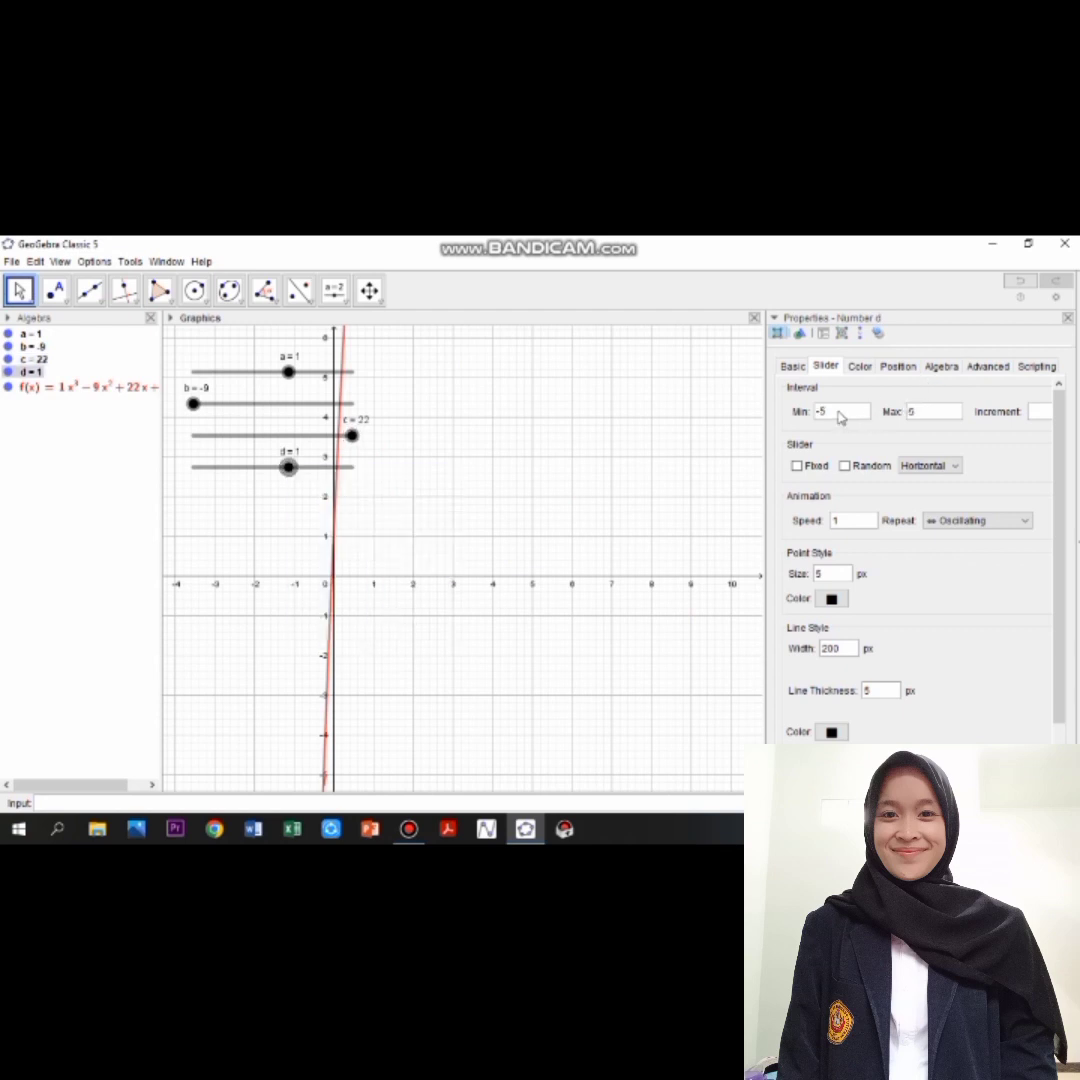
pyautogui.click(841, 418)
pyautogui.press('BackSpace')
pyautogui.write('16')
pyautogui.press('Return')
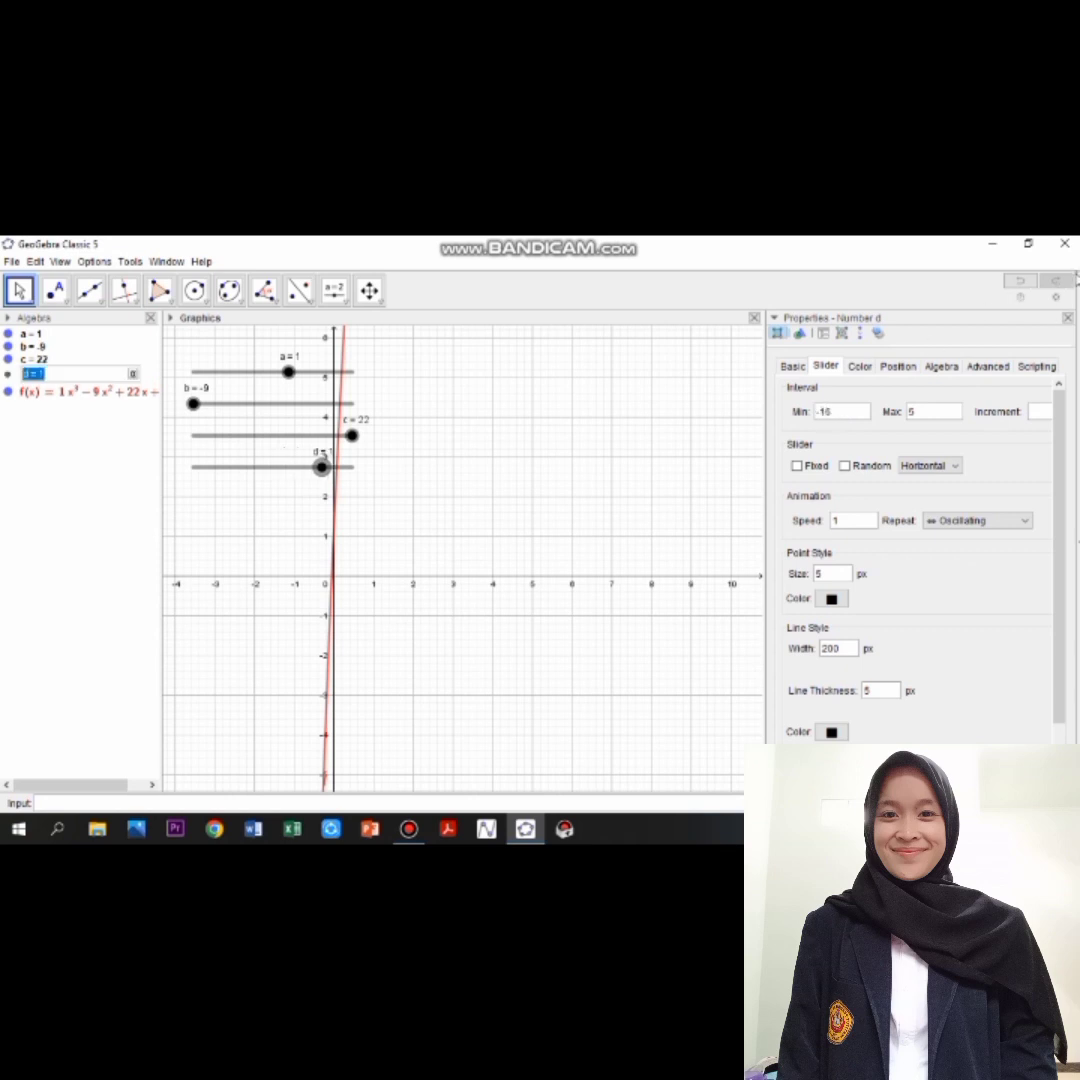
# - Close the properties of slider d and move the slider to d = -16
pyautogui.press('Escape')
pyautogui.press('Escape')
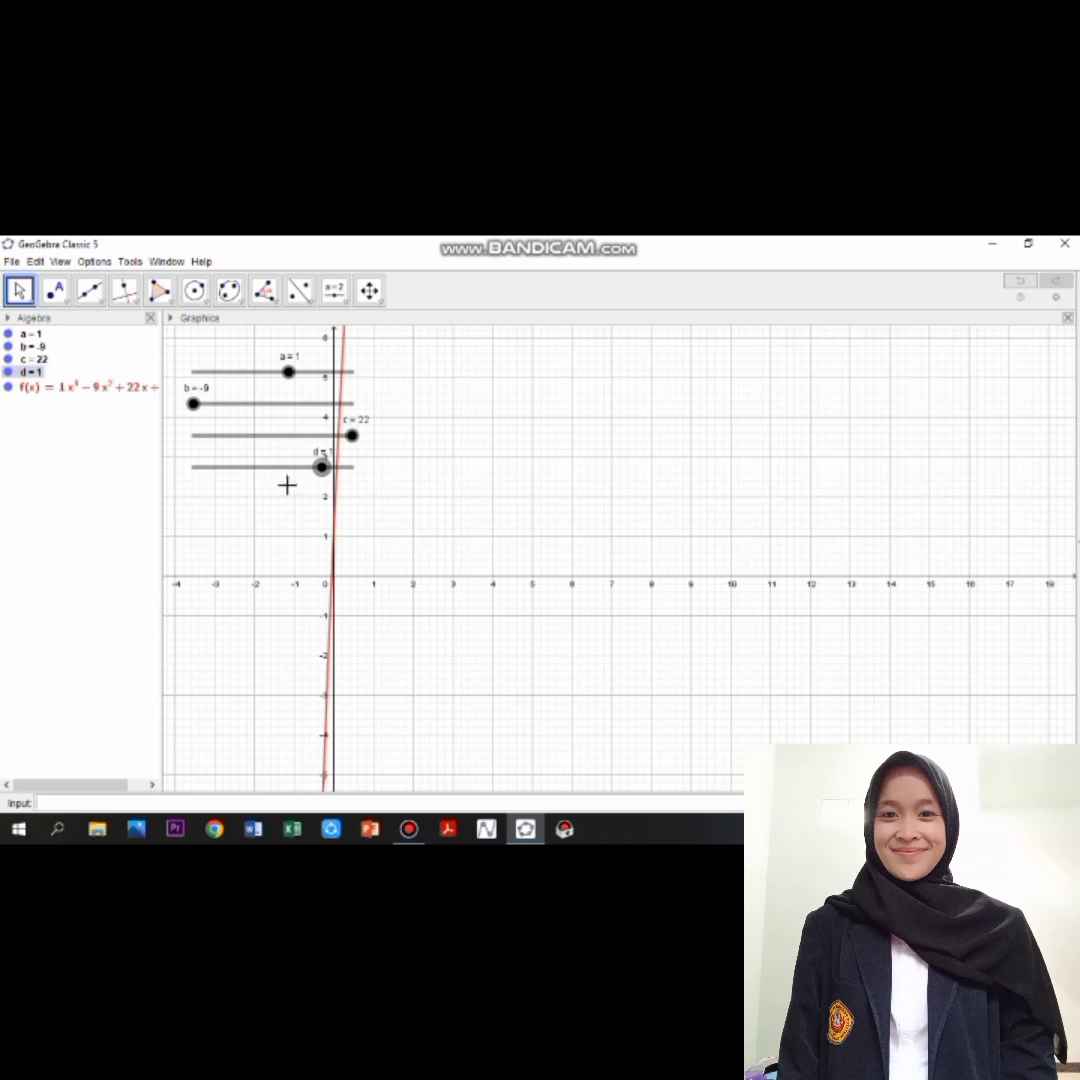
pyautogui.moveTo(322, 468); pyautogui.dragTo(149, 491)
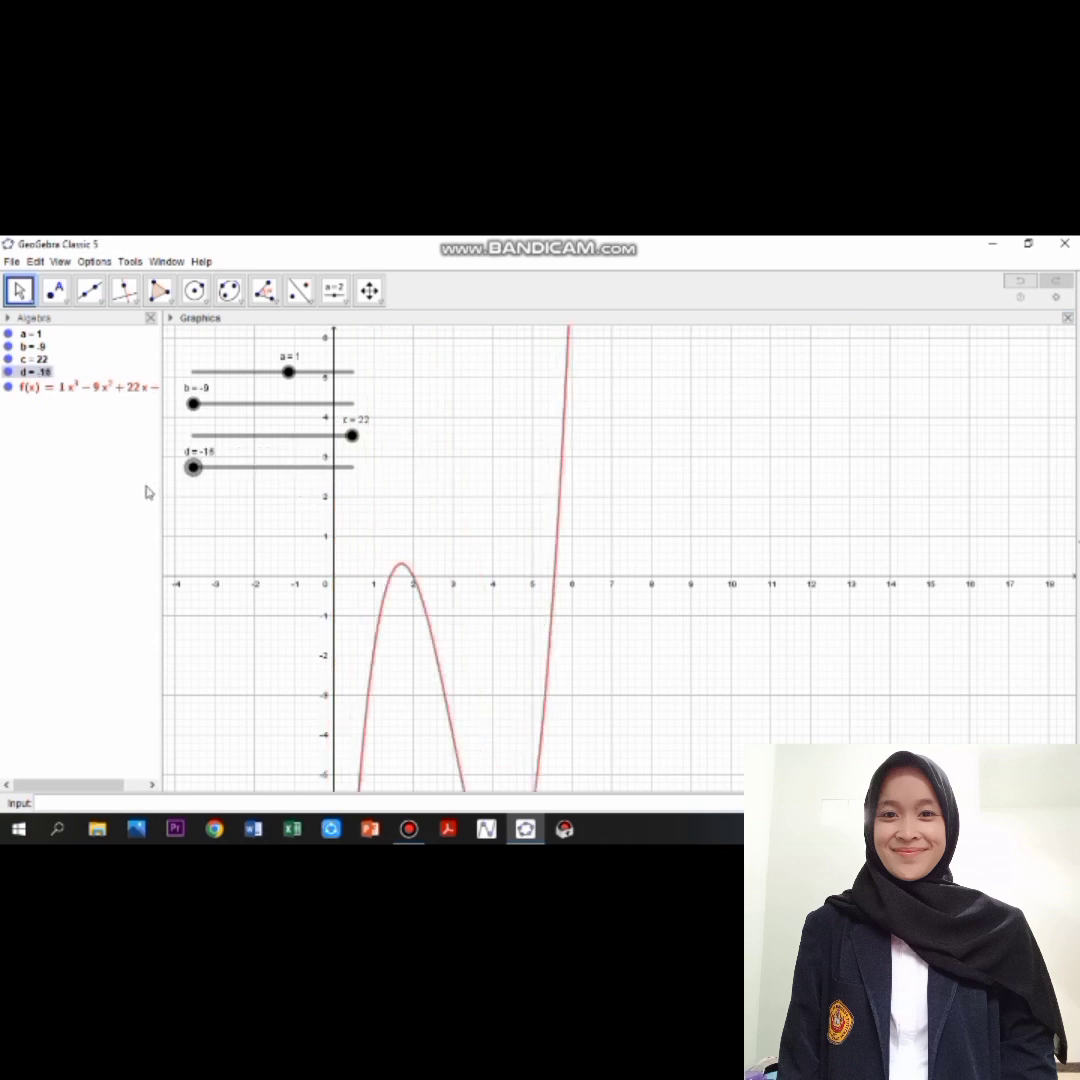
# - Mark the points where the cubic f crosses the x-axis using the Roots tool
pyautogui.click(378, 297)
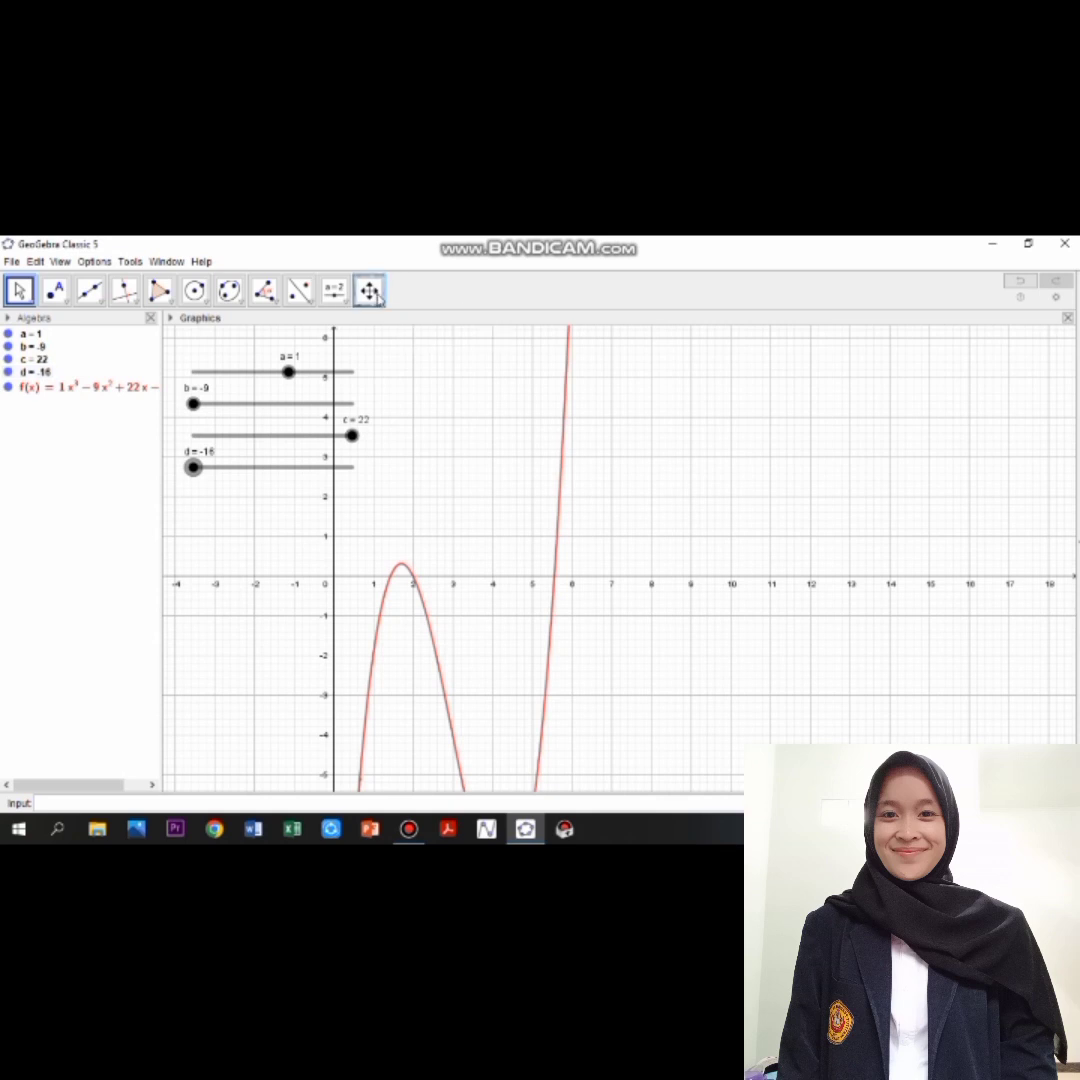
pyautogui.click(372, 296)
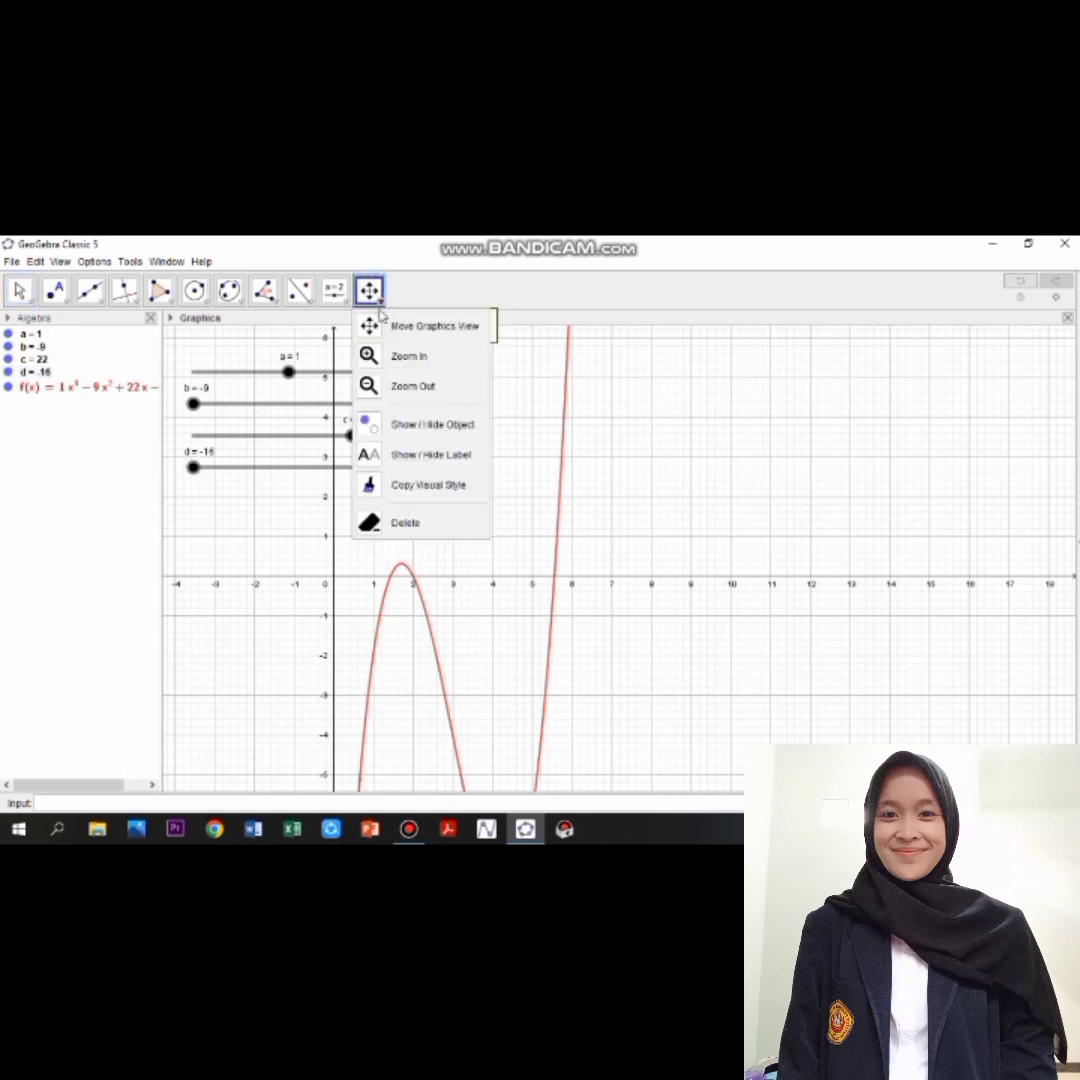
pyautogui.click(425, 385)
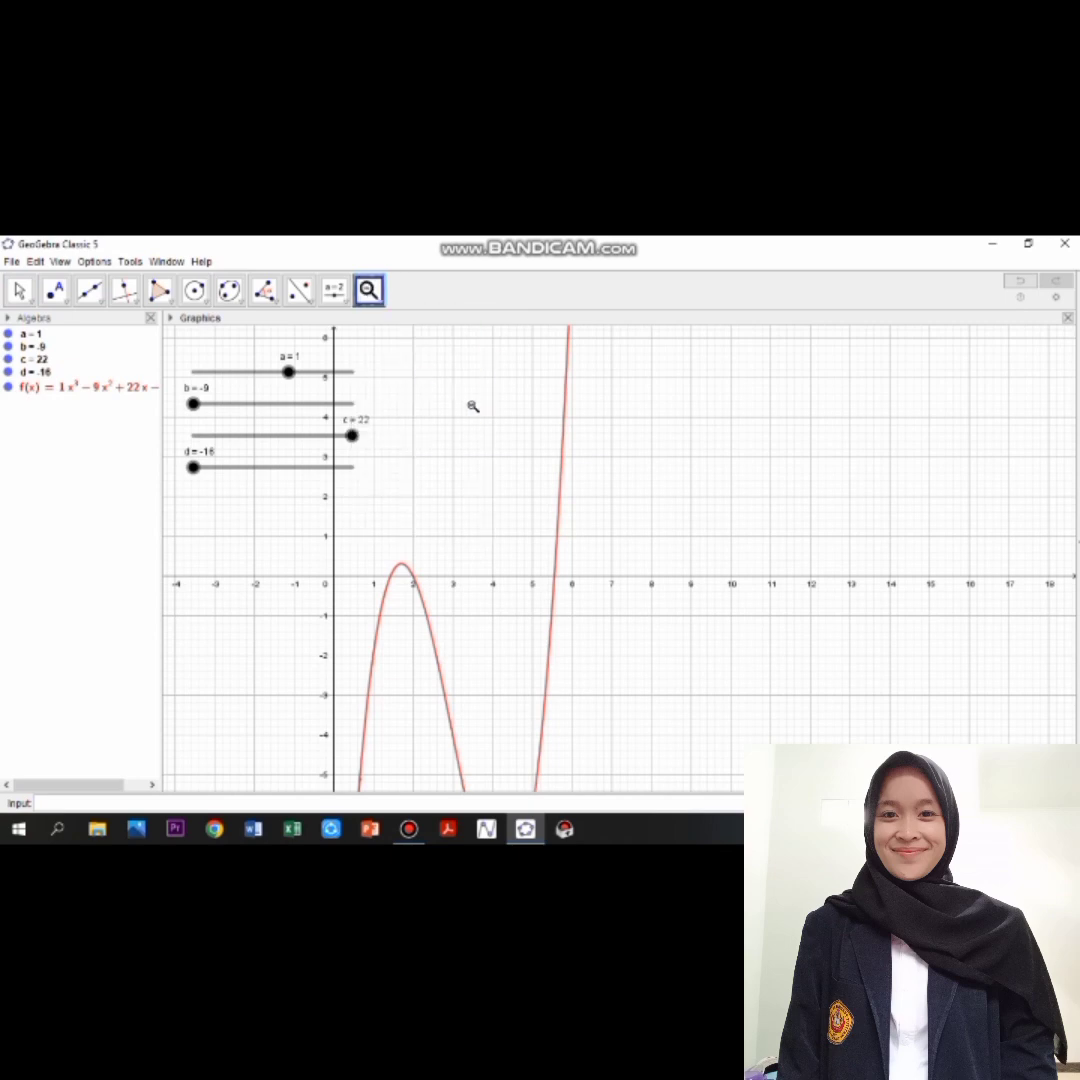
pyautogui.click(477, 412)
pyautogui.click(477, 412)
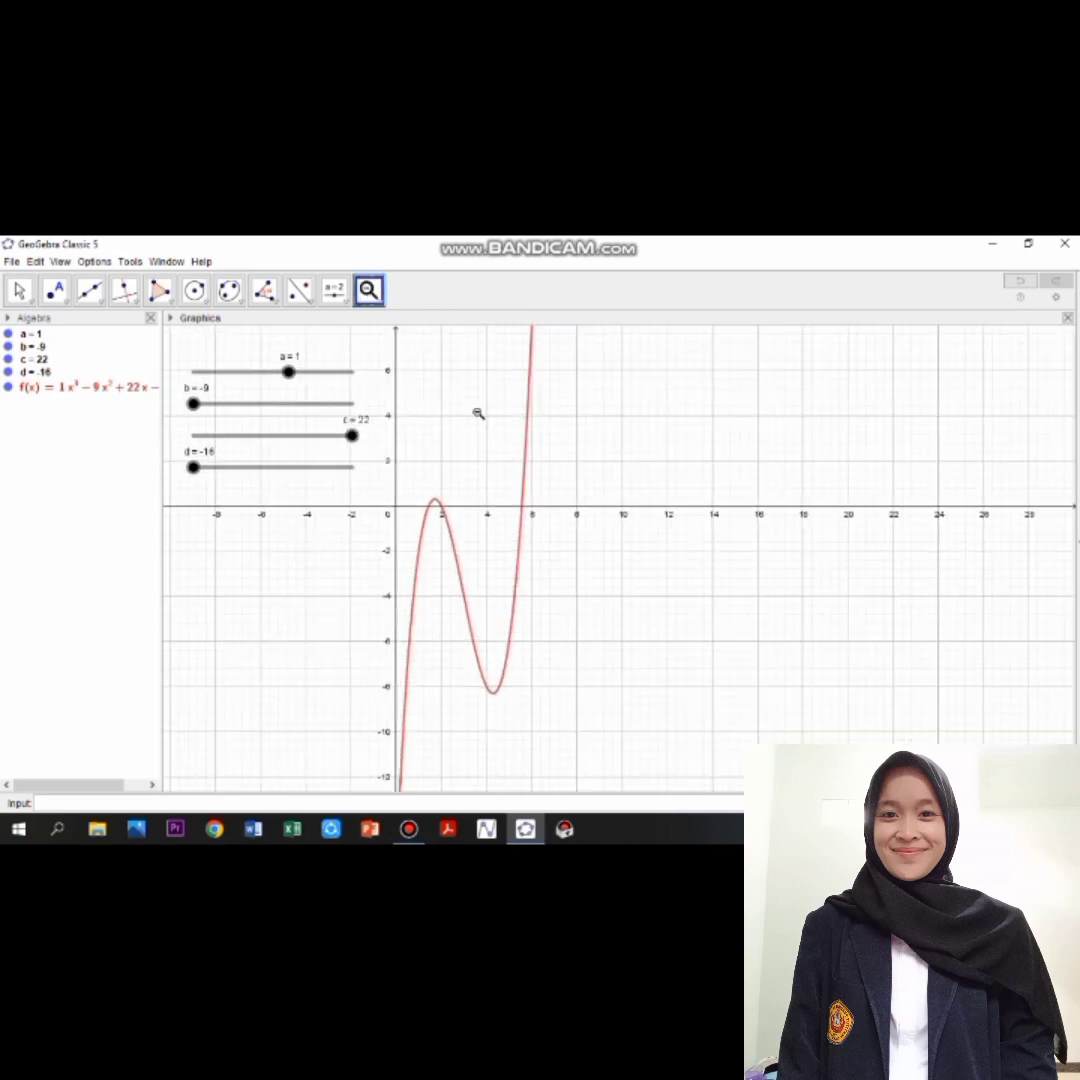
pyautogui.click(477, 412)
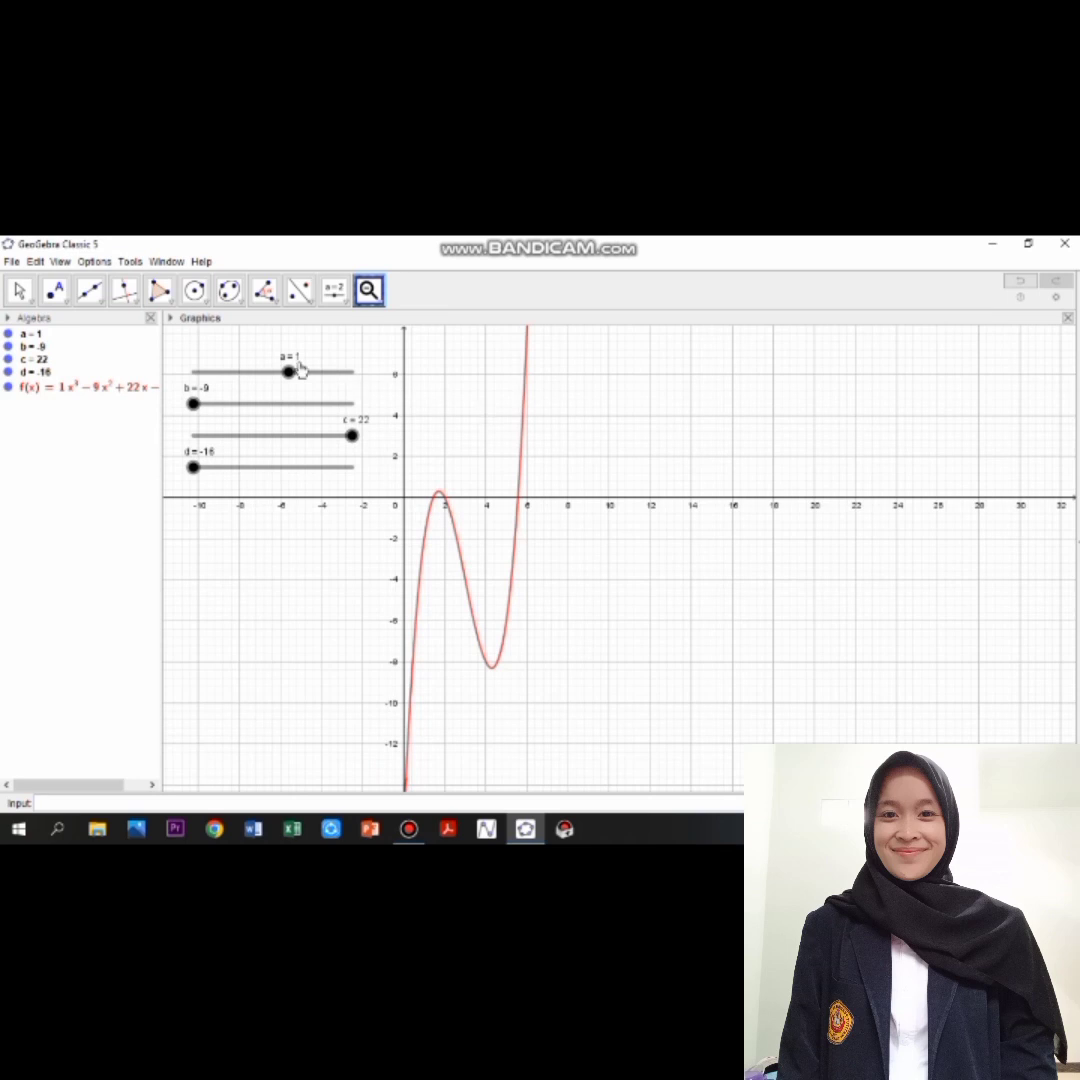
pyautogui.click(66, 306)
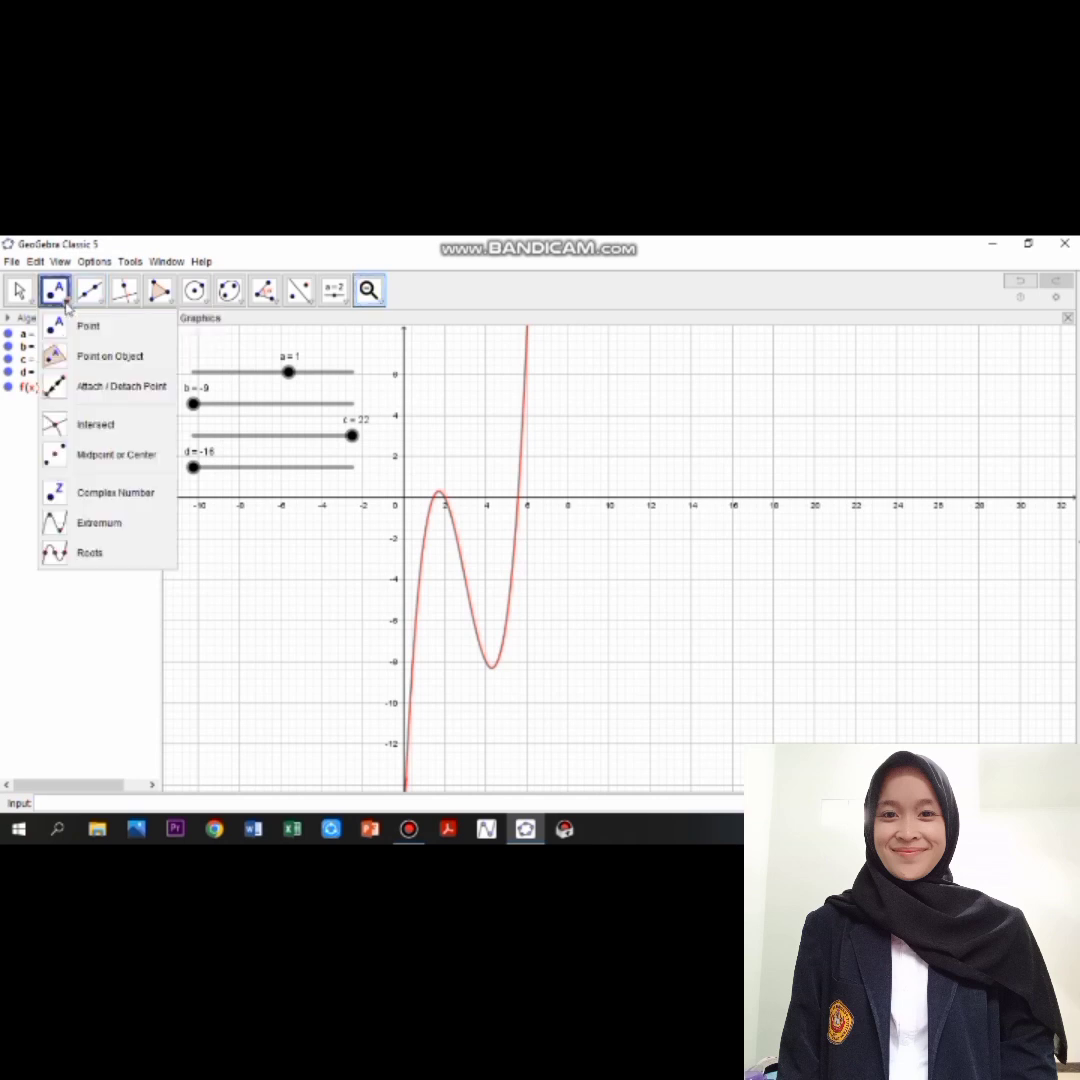
pyautogui.click(103, 556)
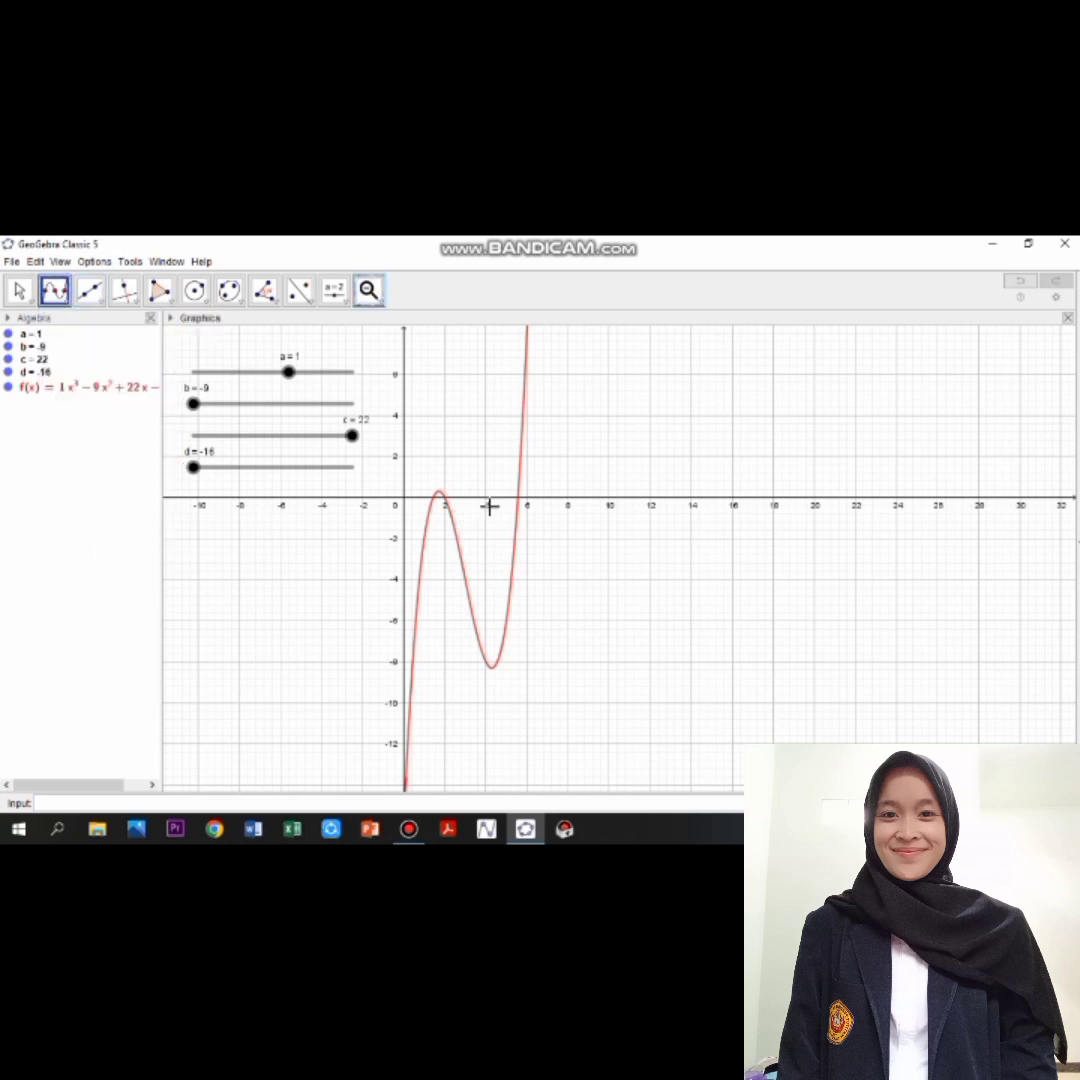
pyautogui.click(519, 456)
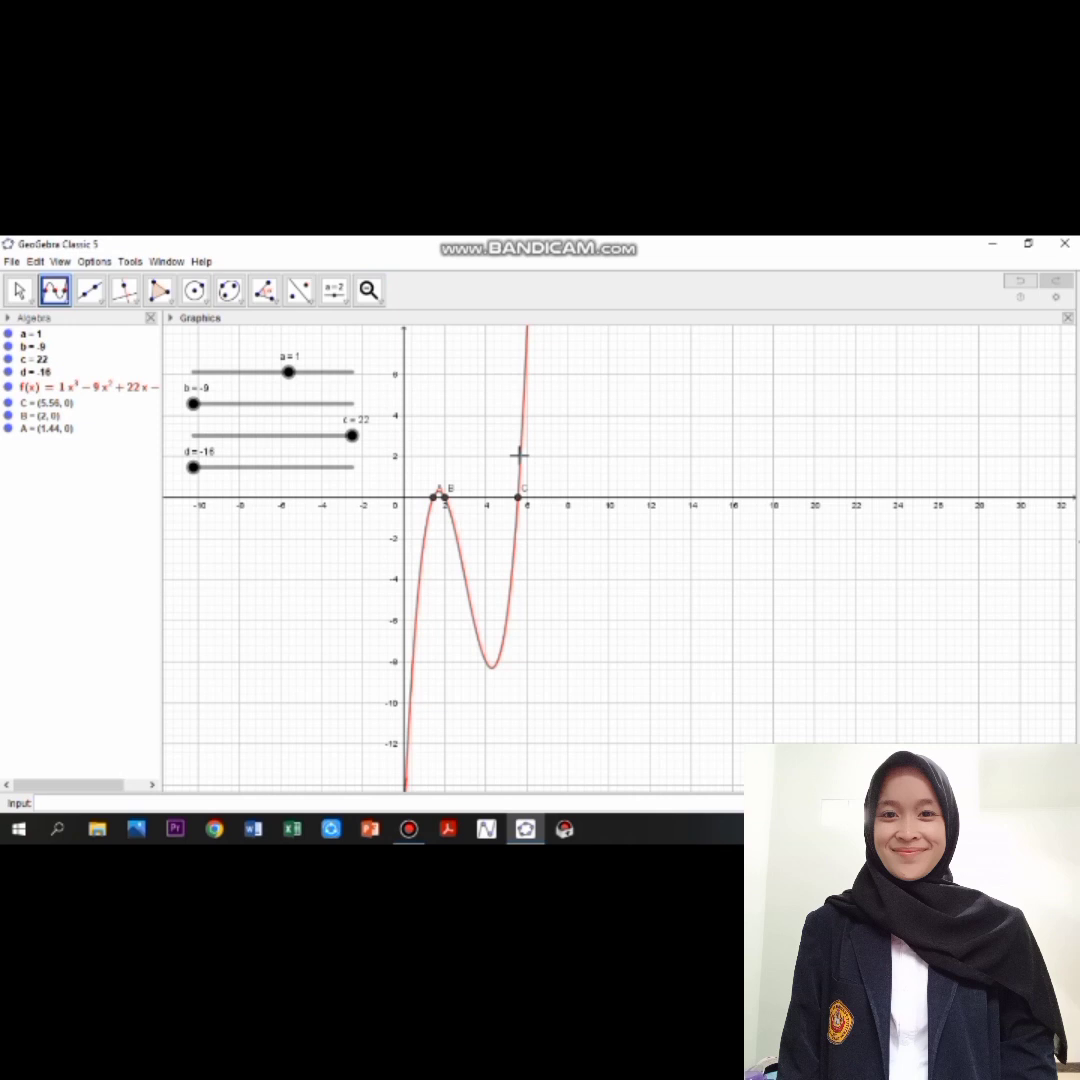
# - Set the label of root point A to show Name & Value in its object properties
pyautogui.rightClick(436, 502)
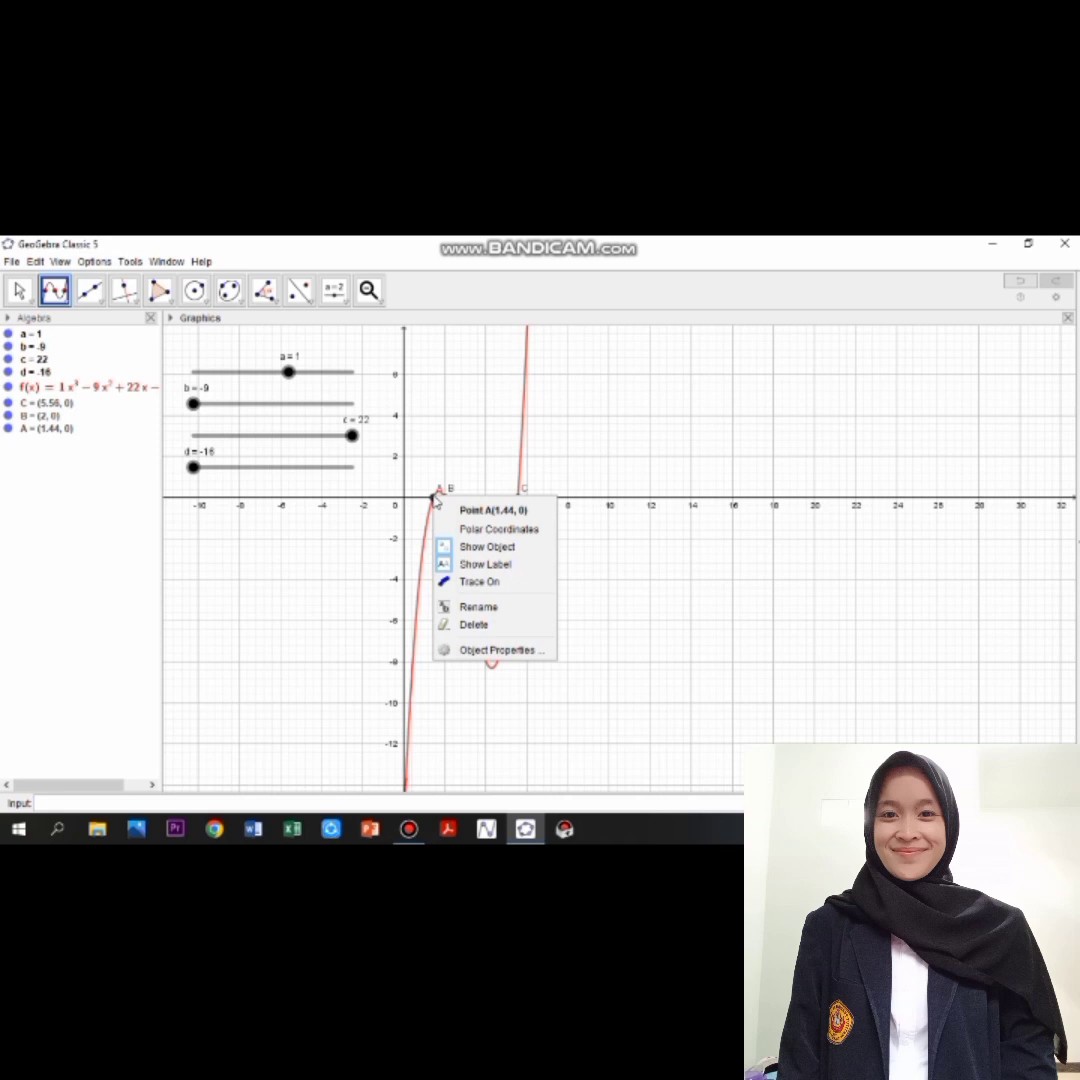
pyautogui.click(513, 652)
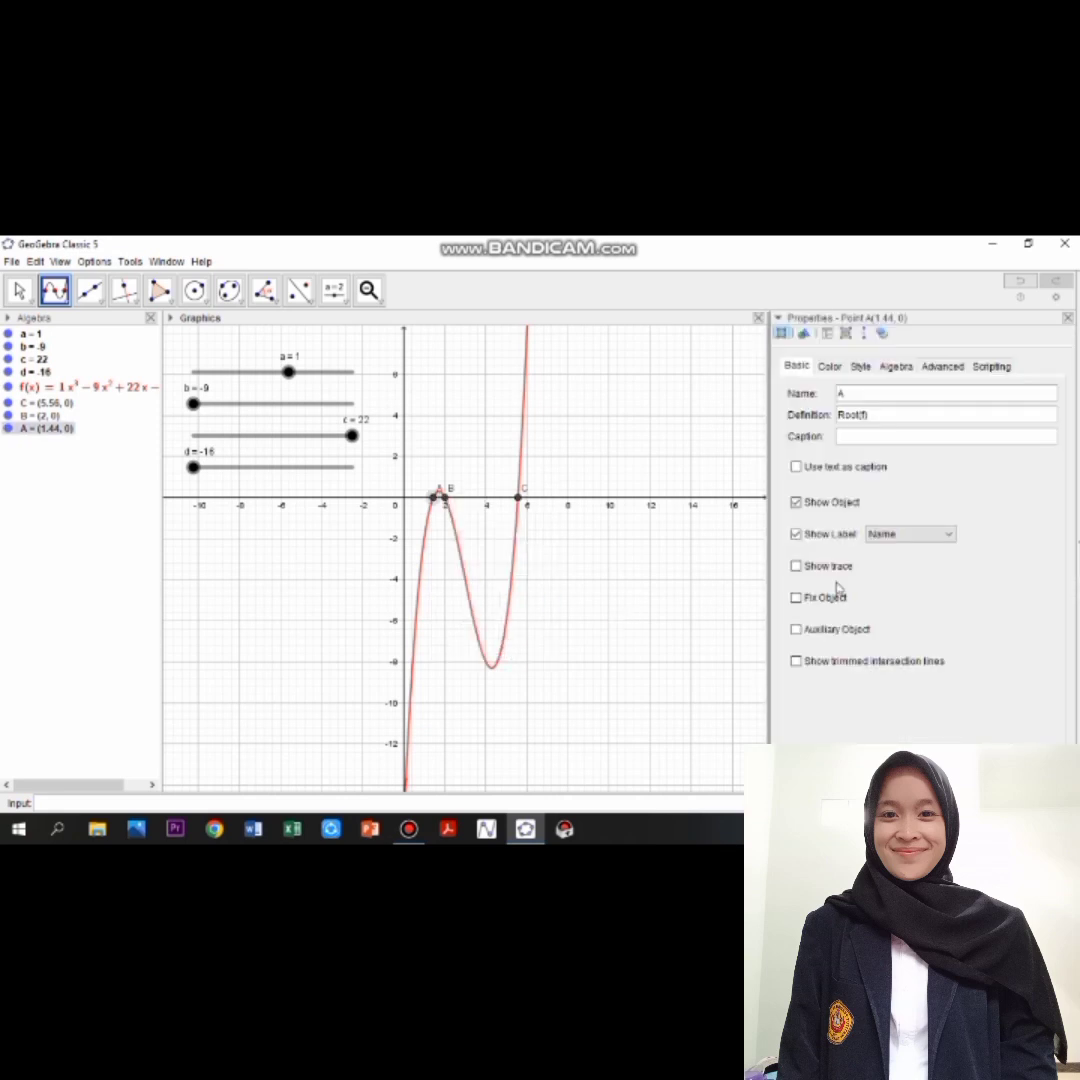
pyautogui.click(943, 537)
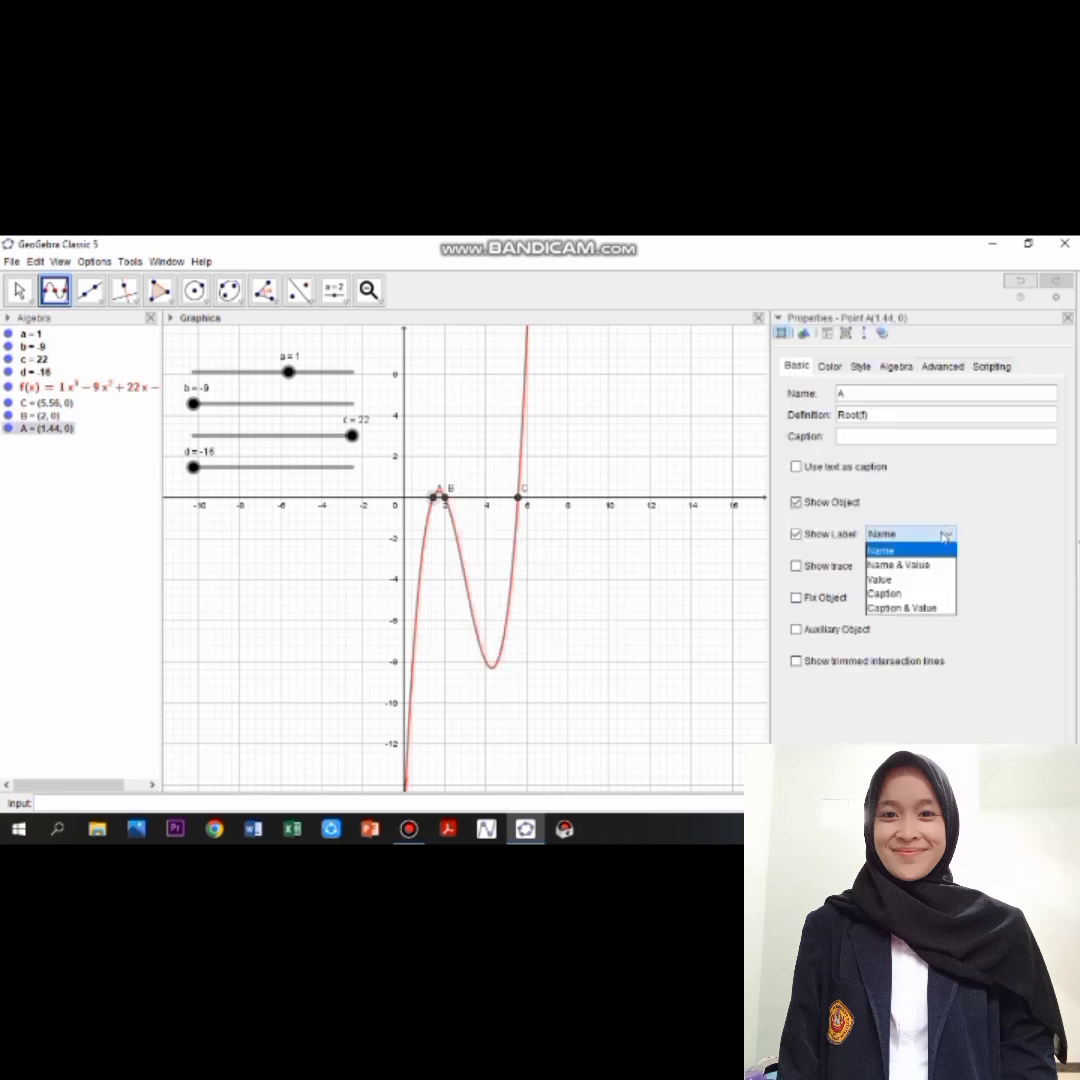
pyautogui.press('Escape')
pyautogui.click(931, 568)
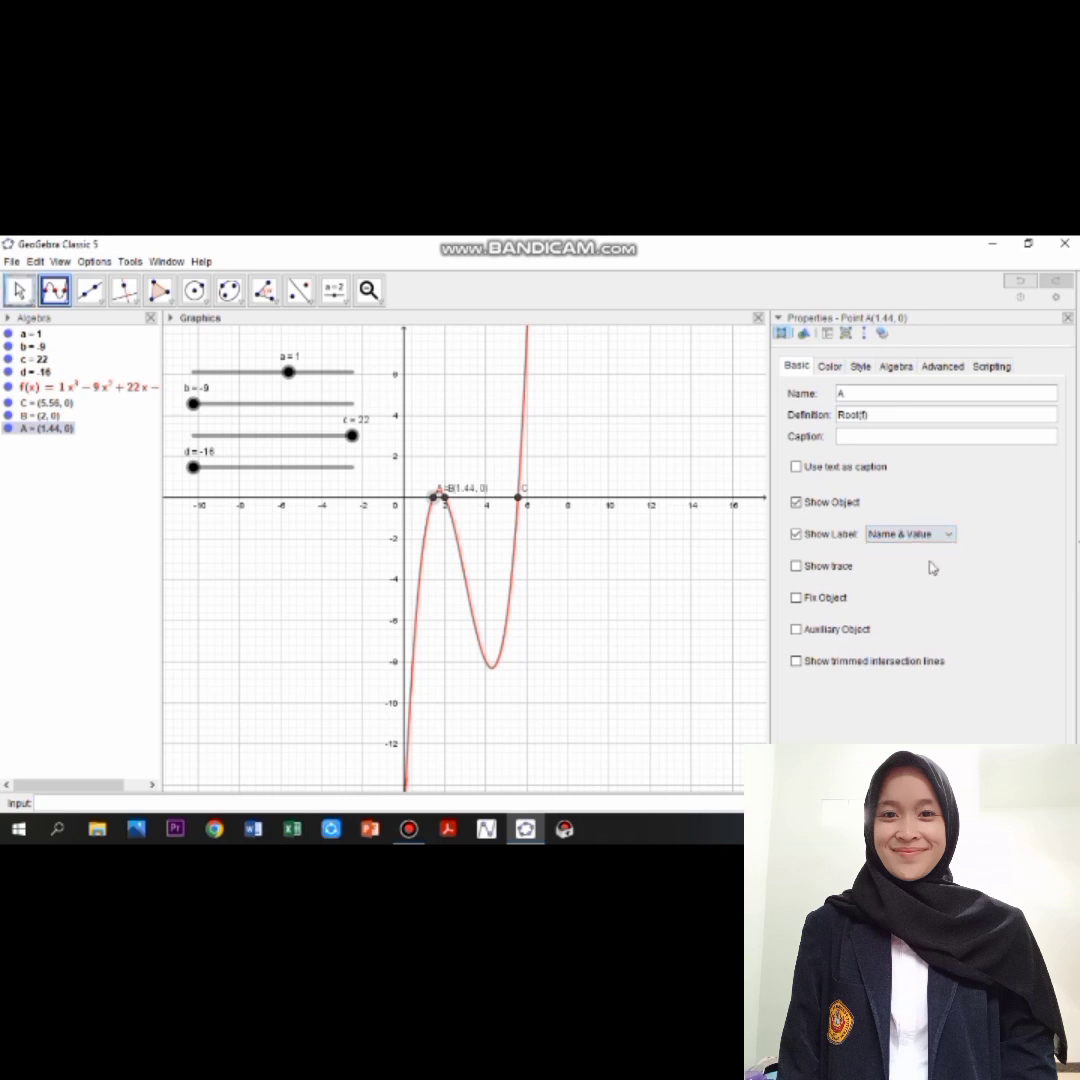
# - Set the label of root point B to show Name & Value
pyautogui.rightClick(447, 502)
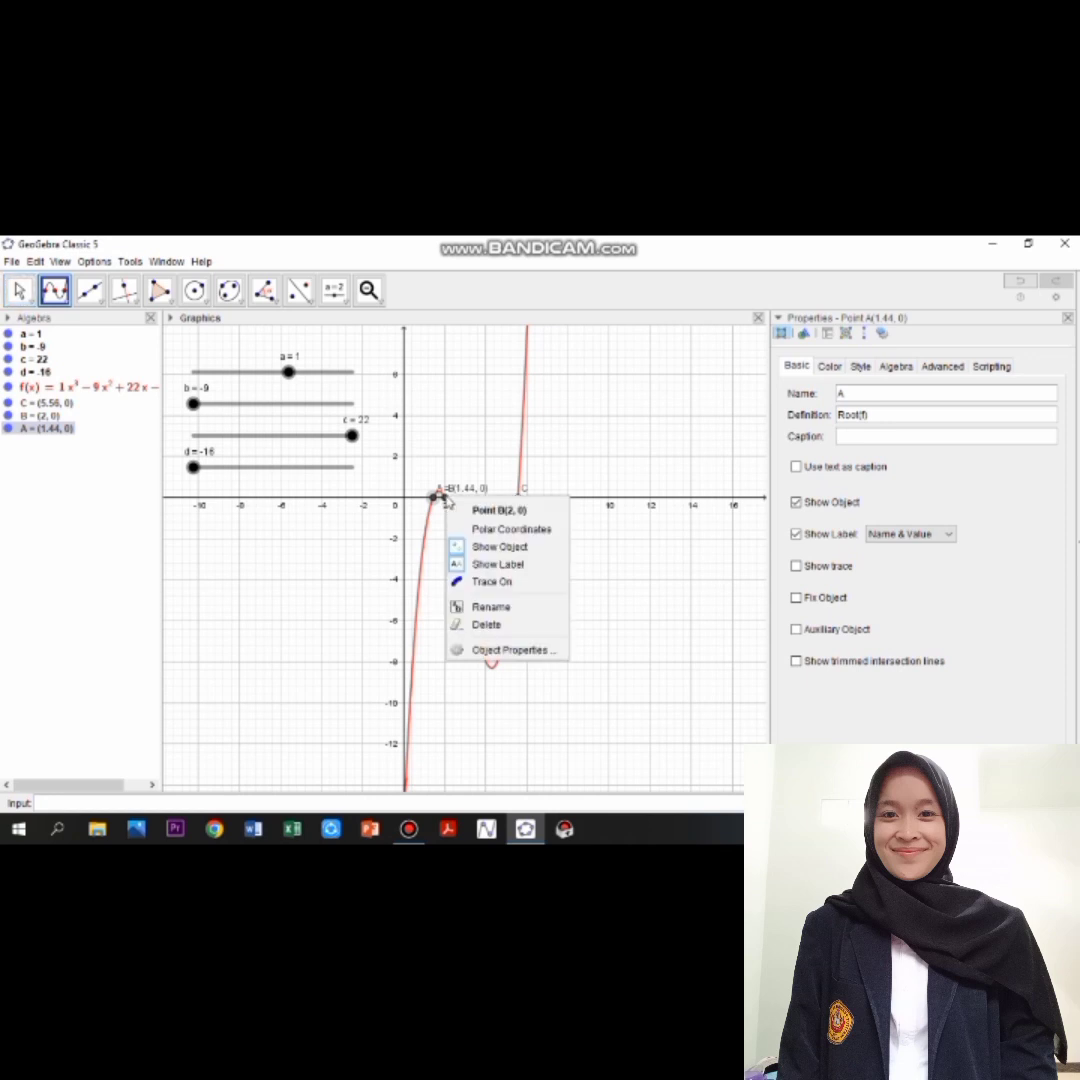
pyautogui.click(557, 658)
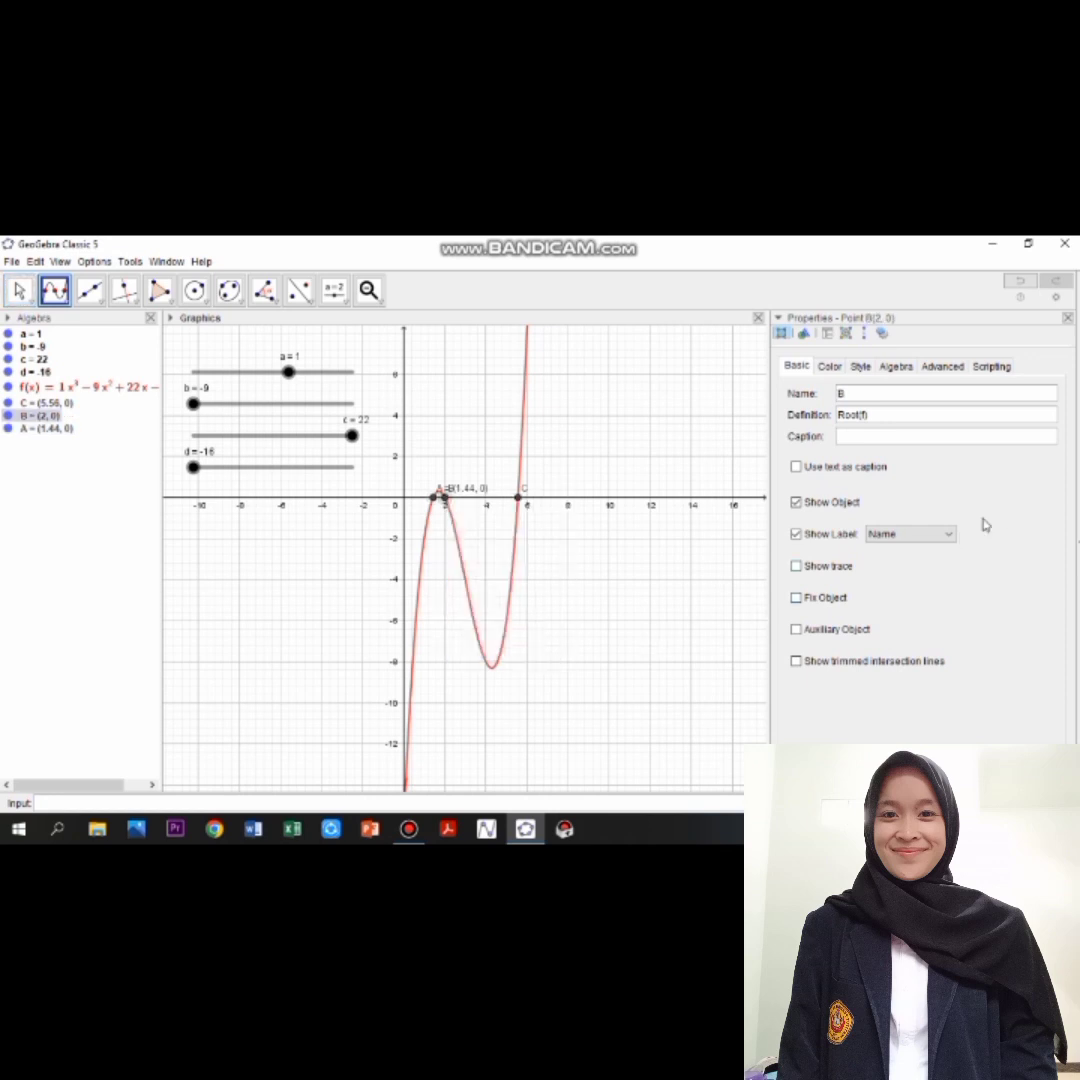
pyautogui.click(950, 536)
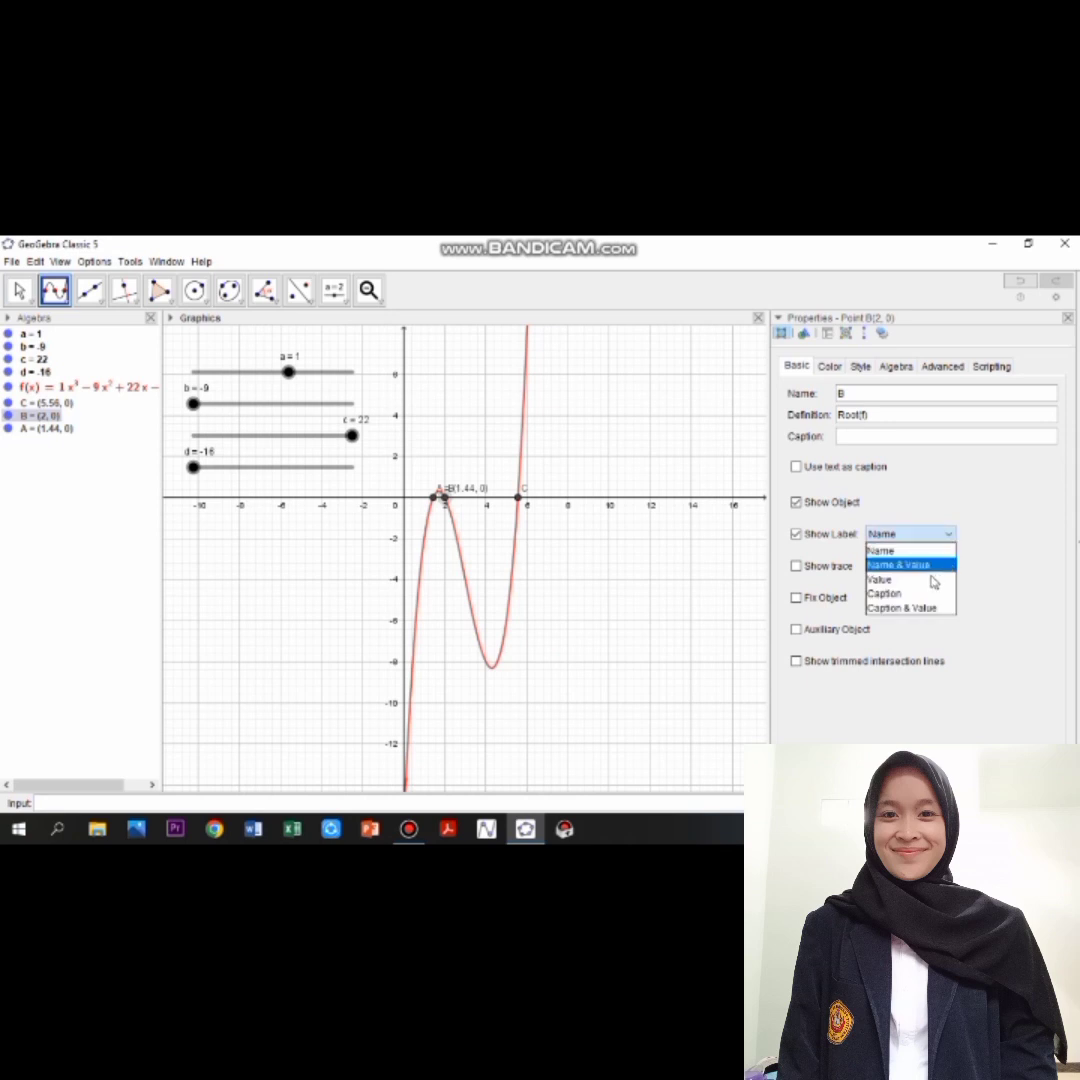
pyautogui.click(933, 566)
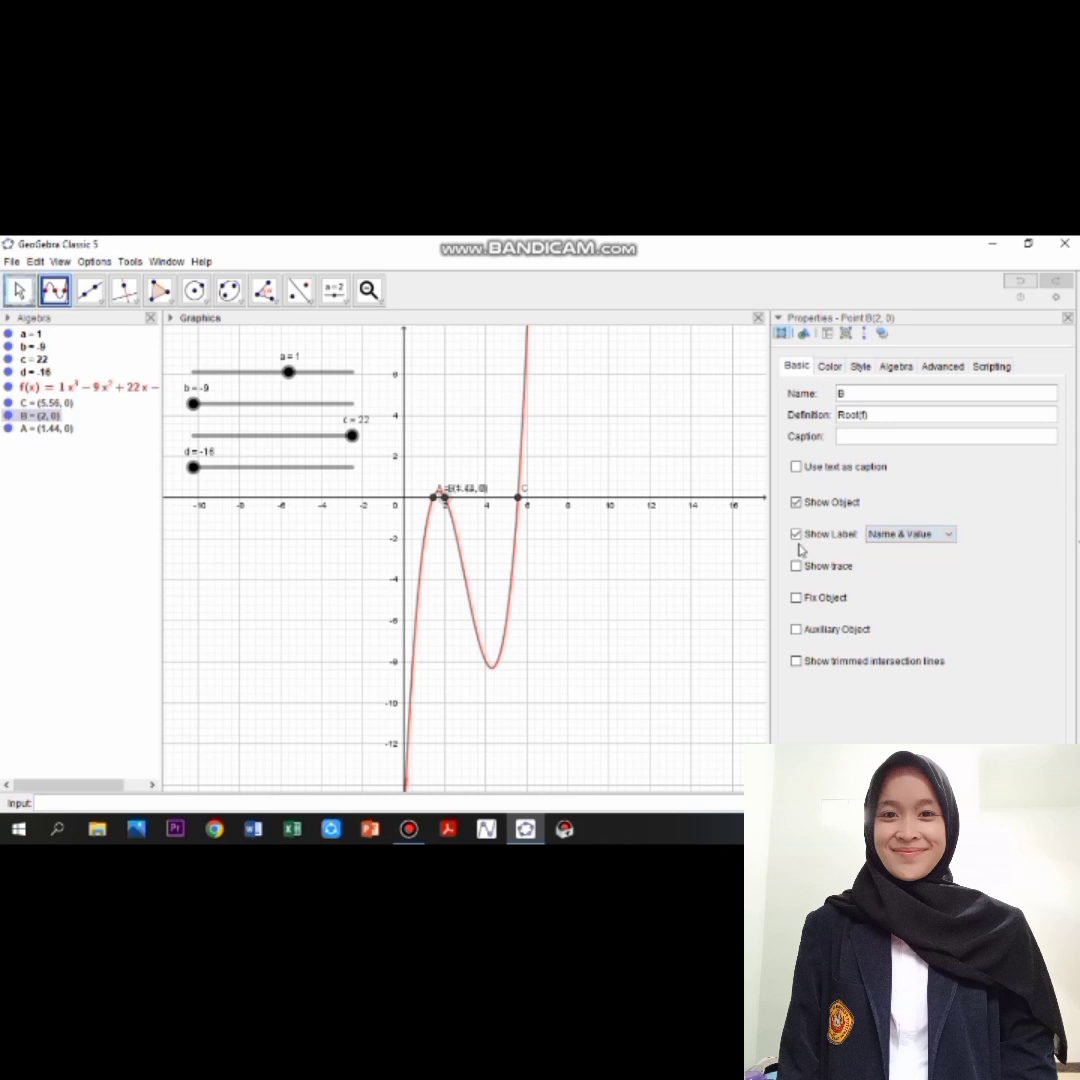
# - Set the label of root point C to show Name & Value and close the object properties
pyautogui.rightClick(518, 503)
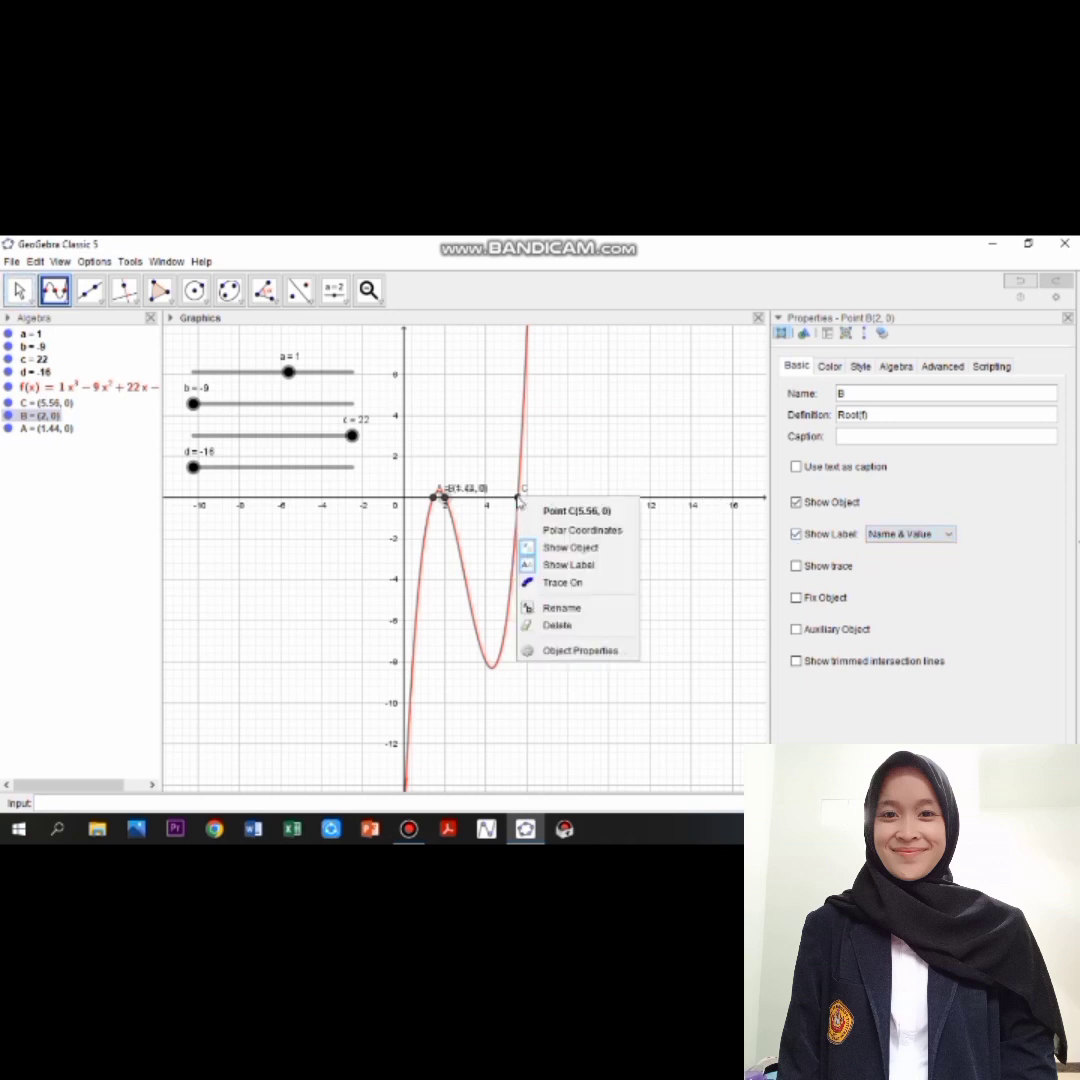
pyautogui.click(615, 652)
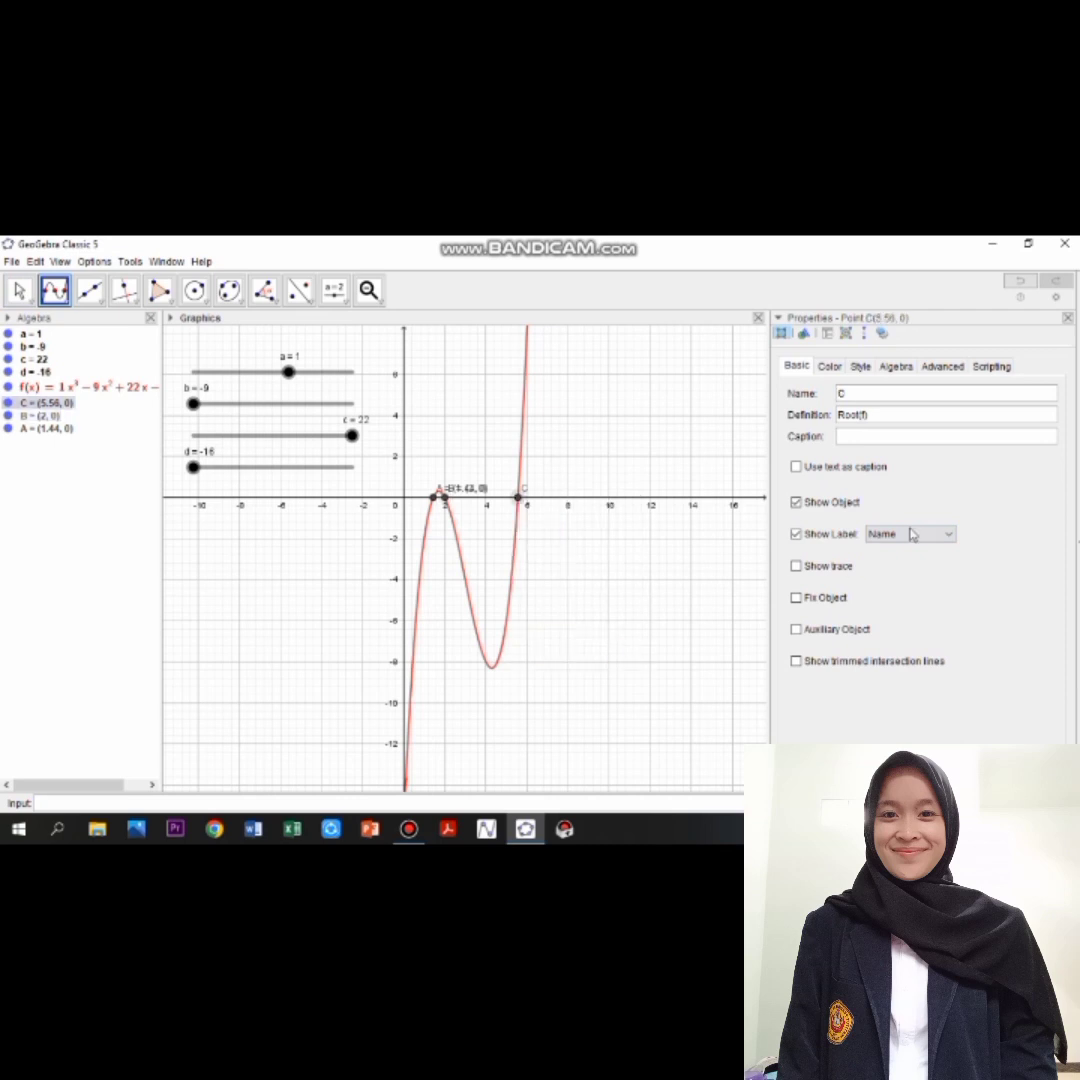
pyautogui.click(940, 534)
pyautogui.click(916, 567)
pyautogui.click(1068, 318)
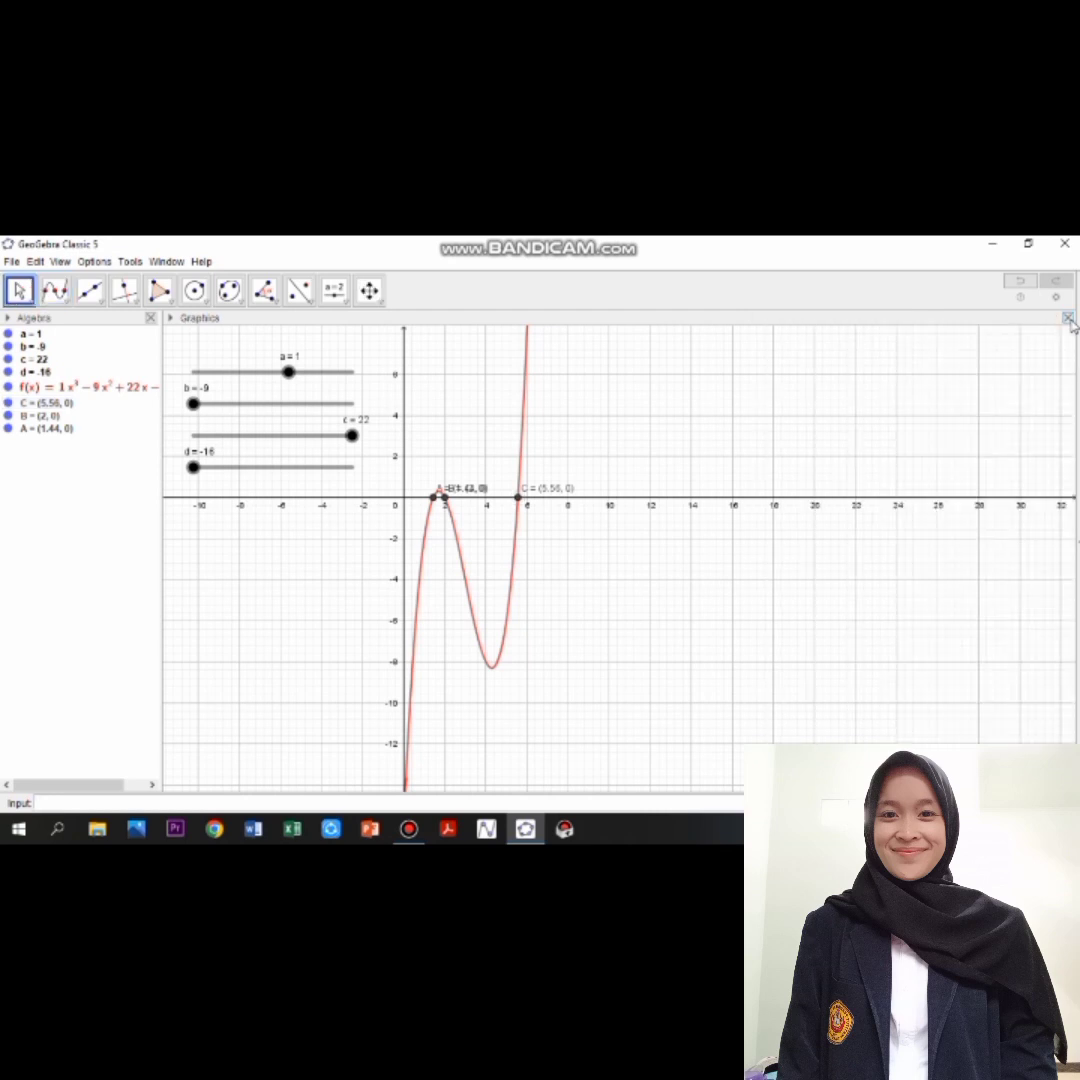